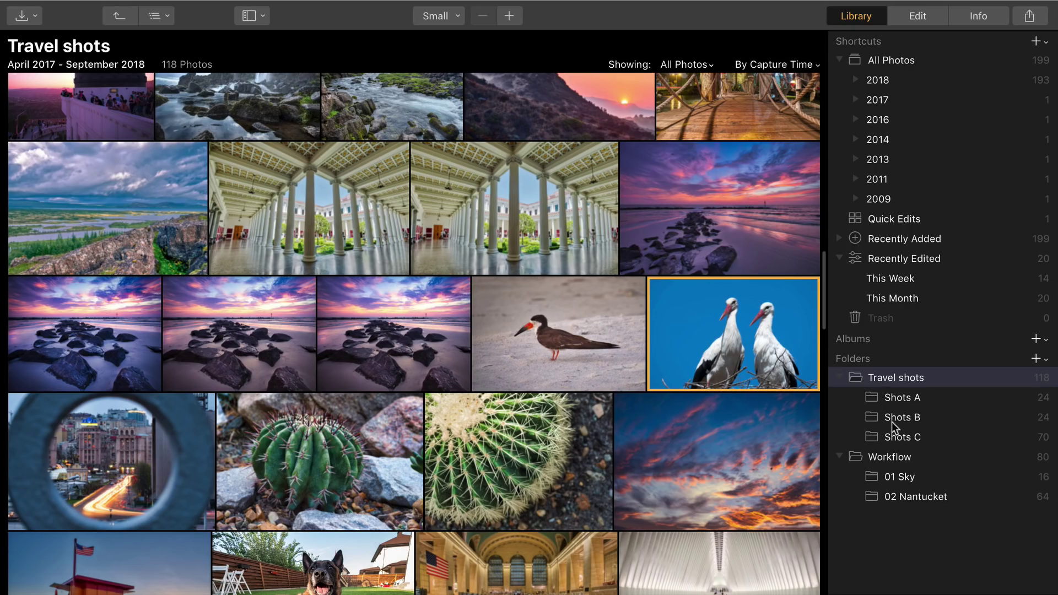
- View the Shots A folder with Medium thumbnails, followed by the Shots C, Workflow, 01 Sky and Travel shots folders
click(917, 399)
click(509, 16)
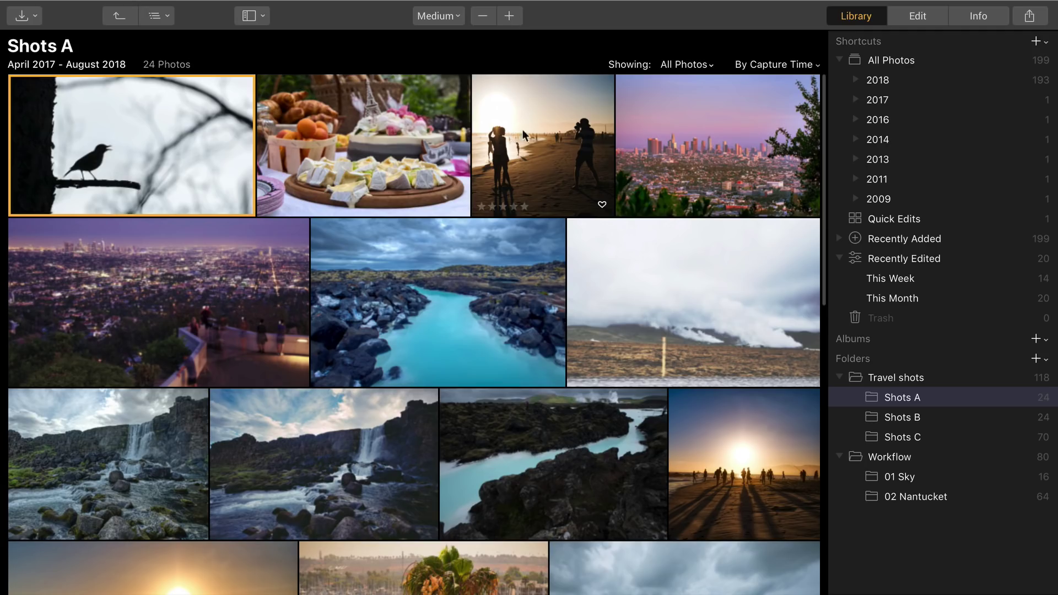
click(901, 435)
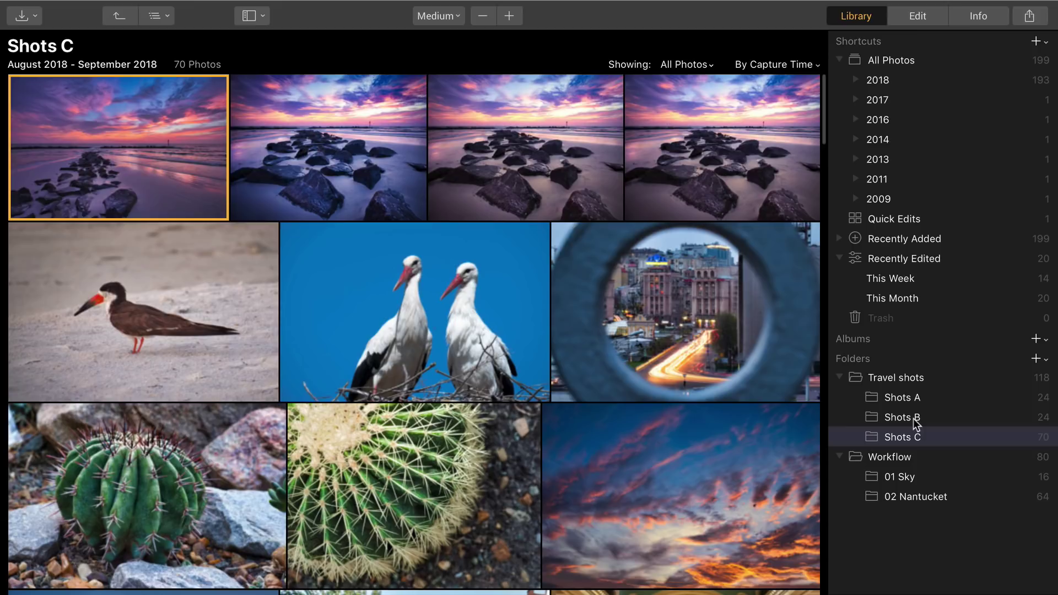
click(902, 456)
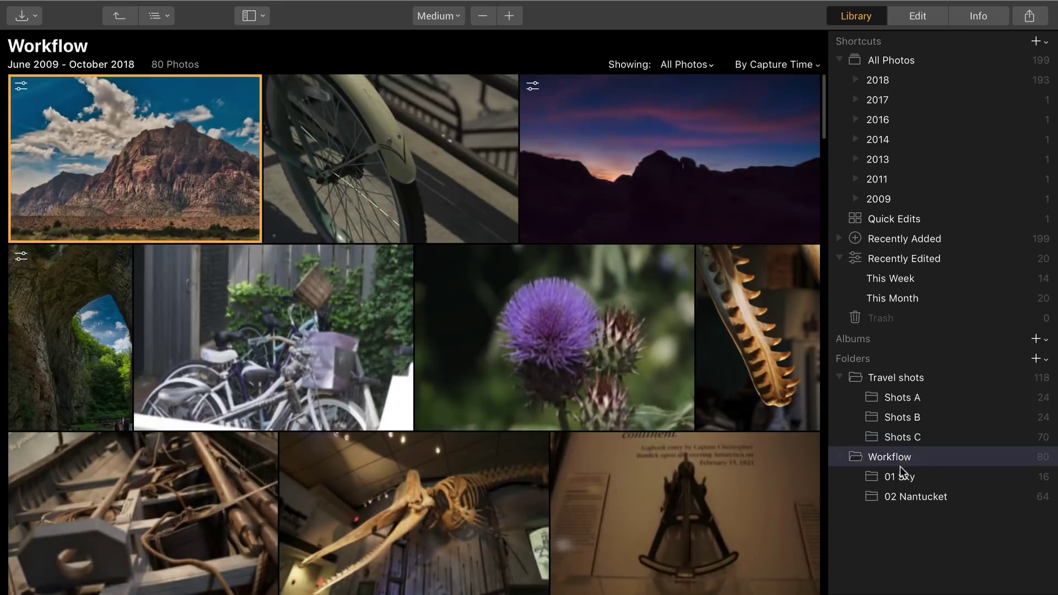
click(905, 479)
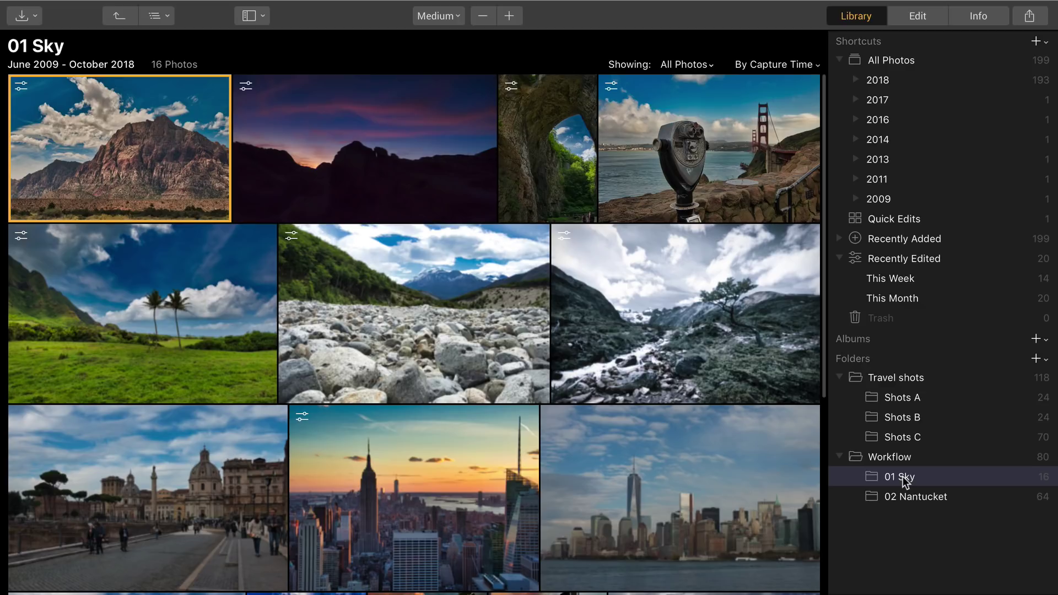
click(1014, 378)
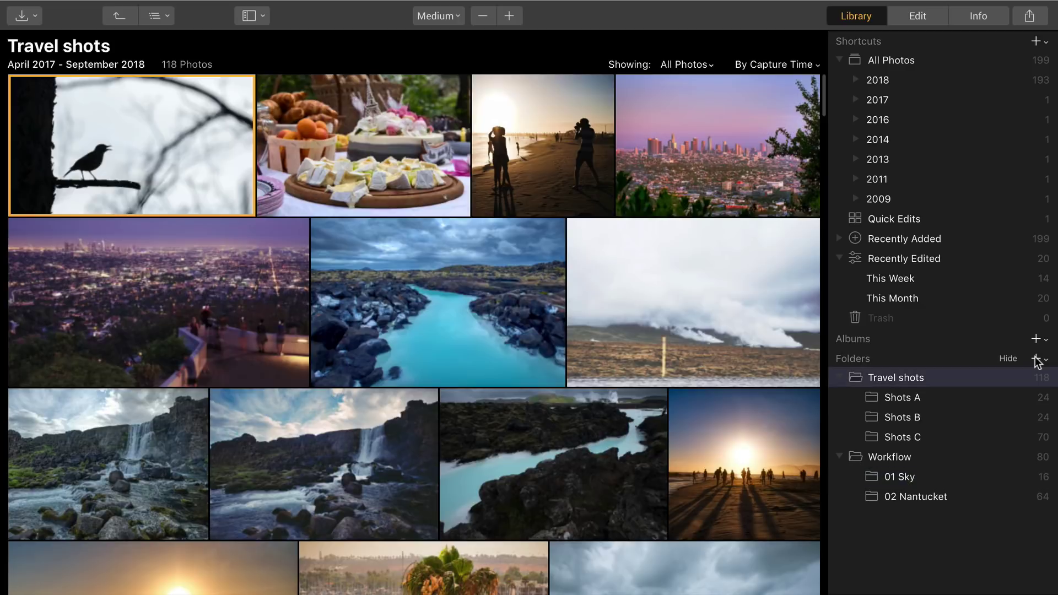
click(1036, 359)
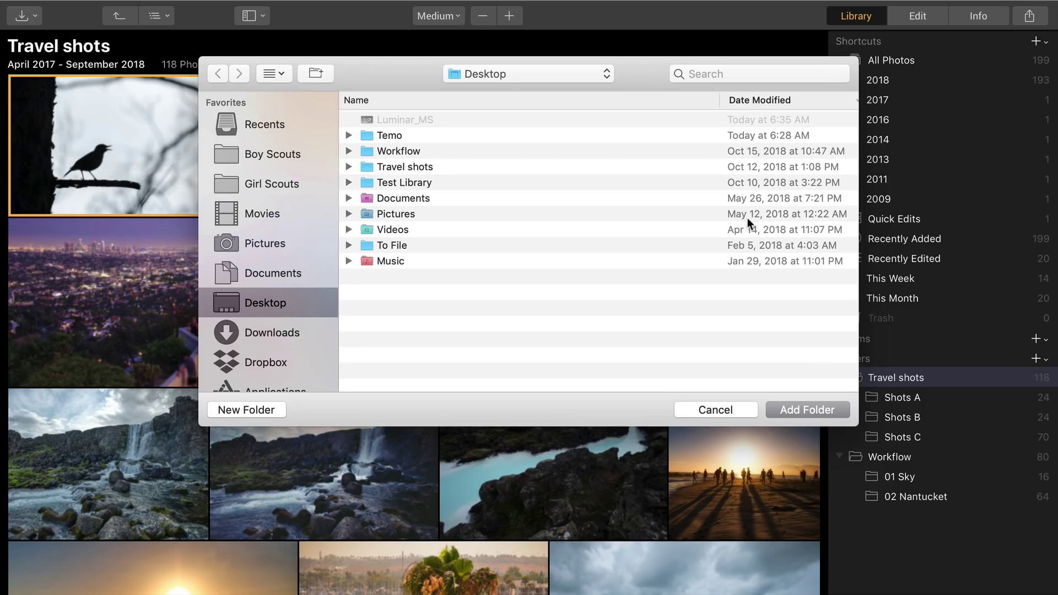
scroll(313, 346, down, 4)
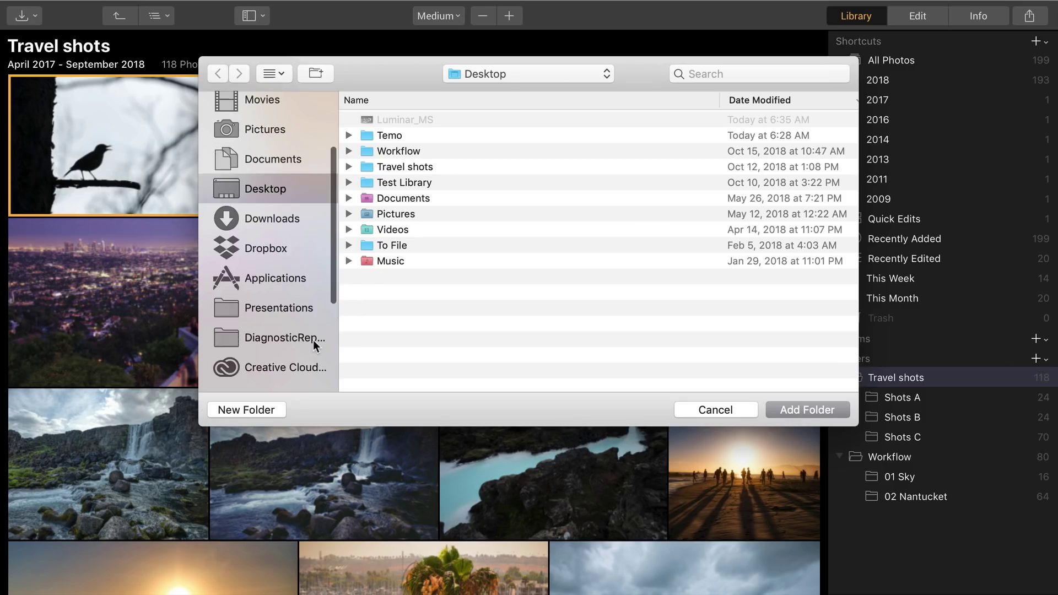
key(Escape)
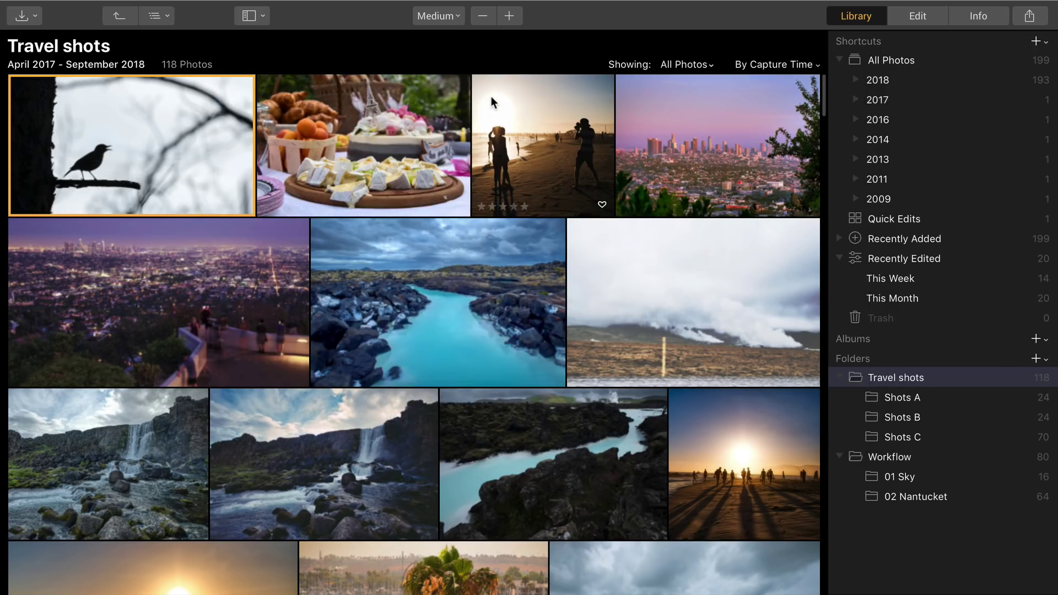
- Enlarge the gallery thumbnails up to Largest and set them back to Medium
click(509, 15)
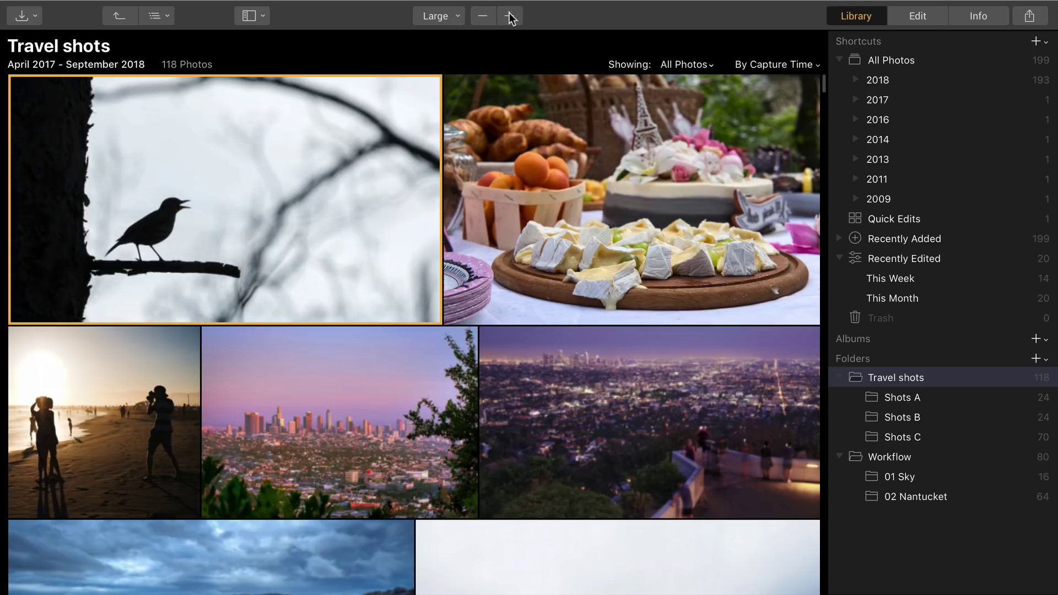
click(509, 15)
click(509, 15)
click(441, 15)
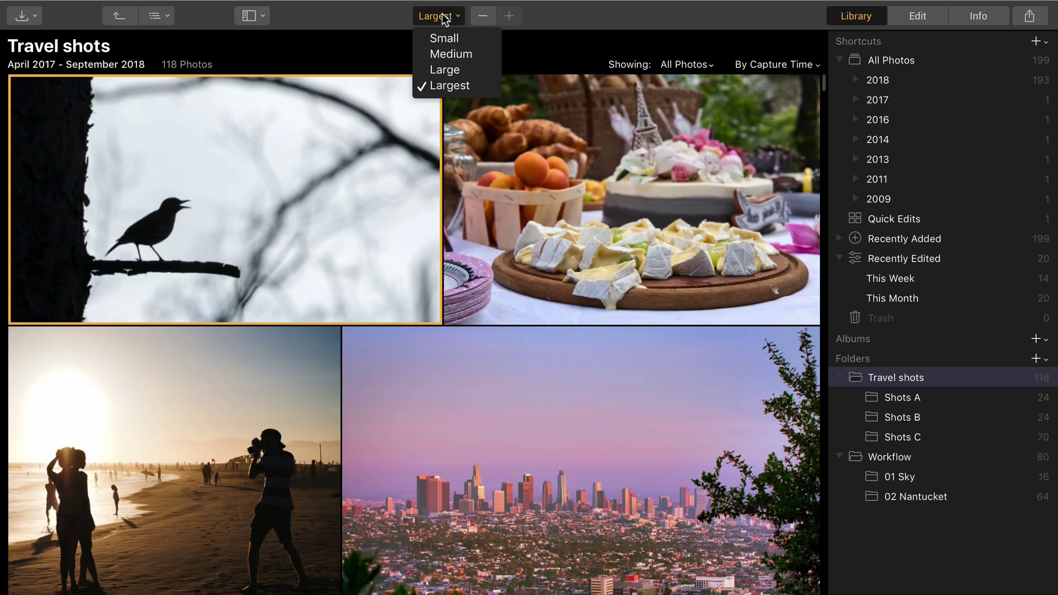
click(447, 57)
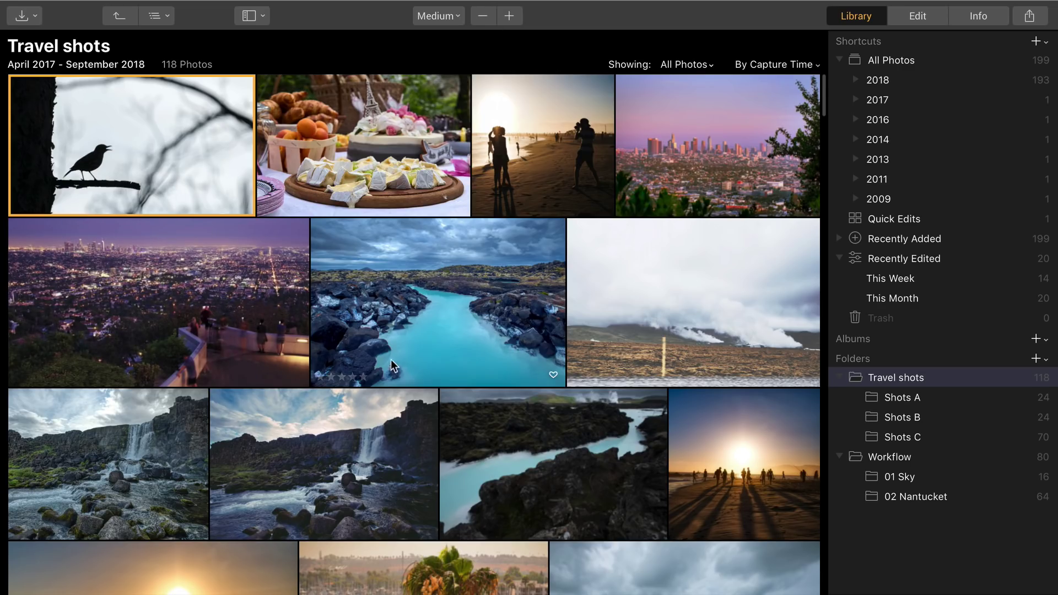
- Rate the turquoise river photo four stars and mark it as a favorite
click(353, 378)
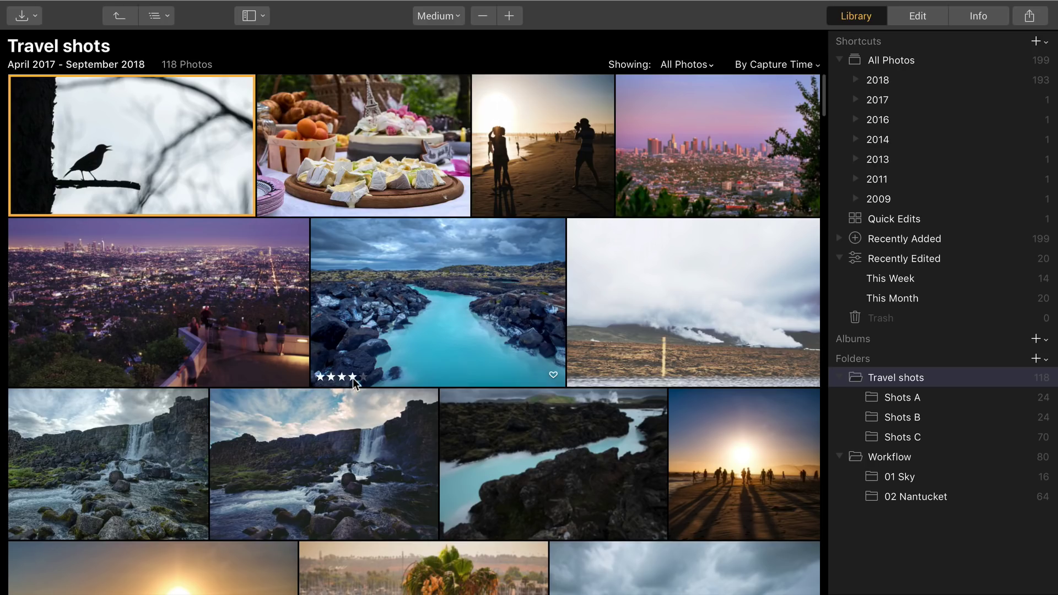
click(554, 375)
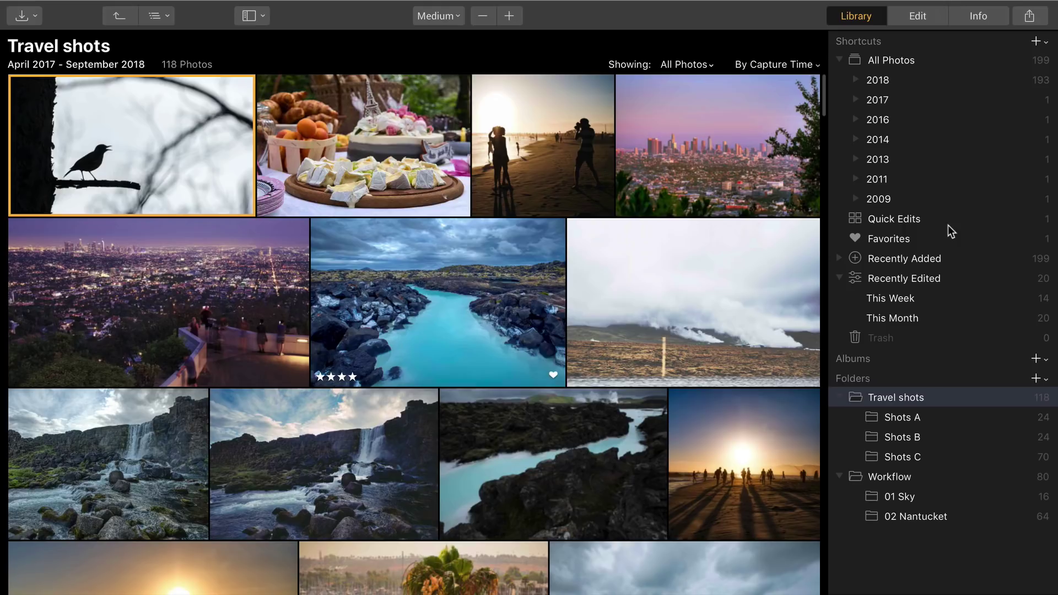
- Hide the library side panel and browse the Travel shots gallery at full width
click(861, 21)
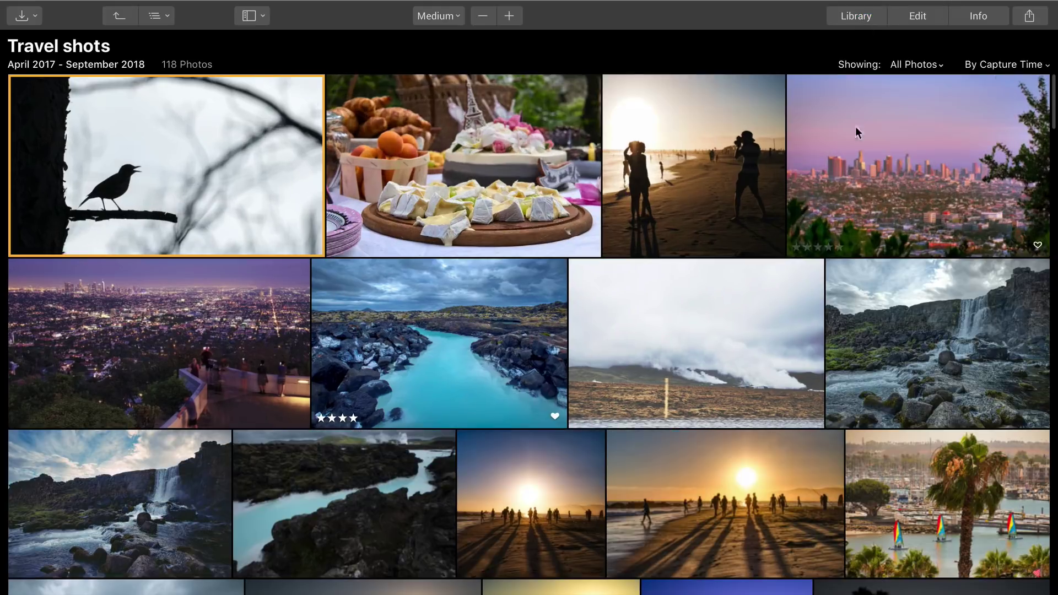
scroll(855, 183, down, 6)
scroll(855, 183, down, 10)
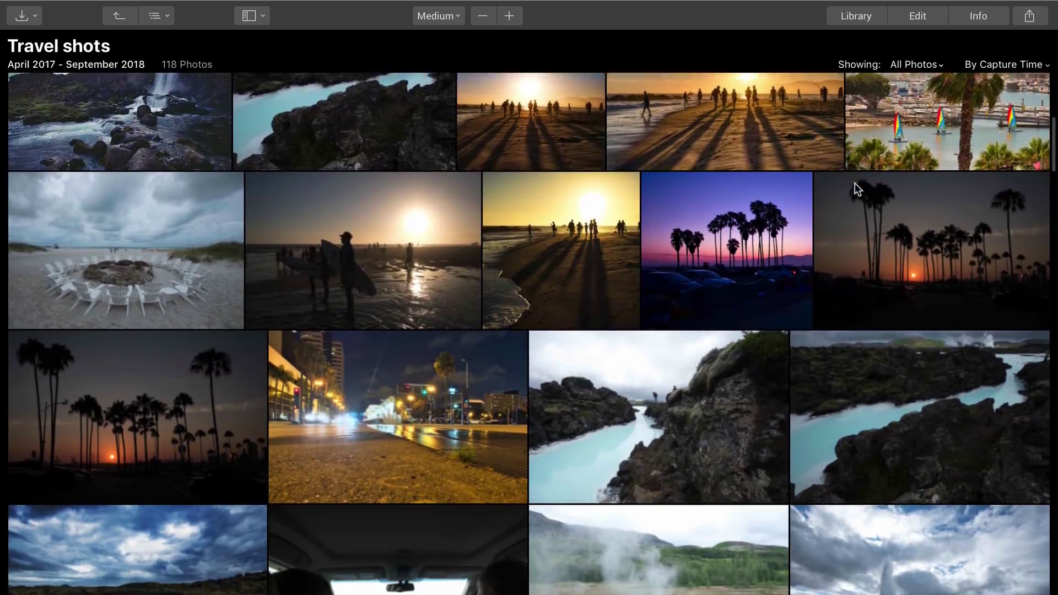
scroll(854, 183, down, 2)
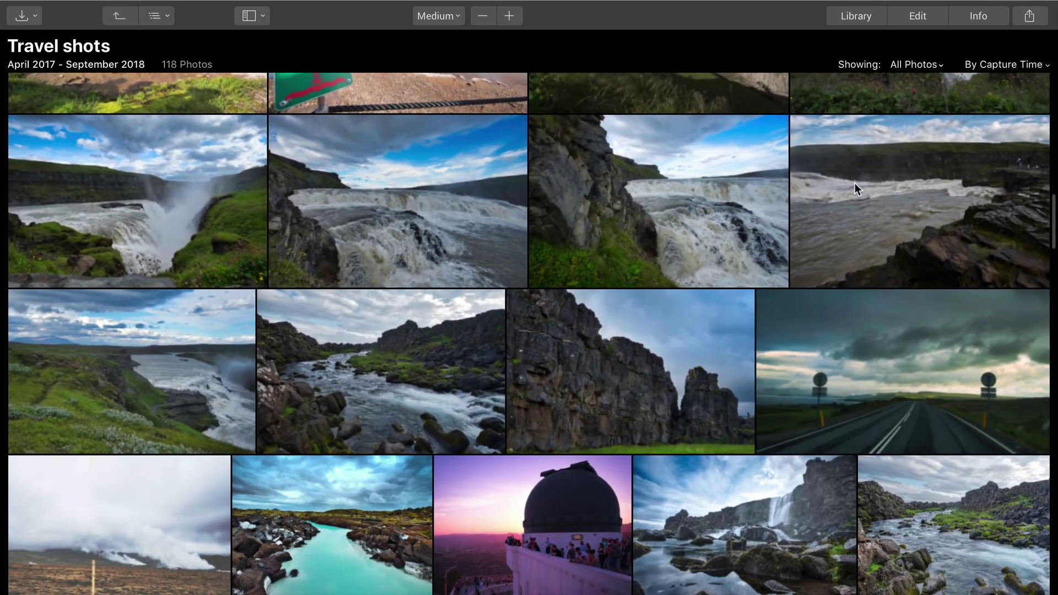
- Set the thumbnail size to Largest and browse the Travel shots photos
click(538, 34)
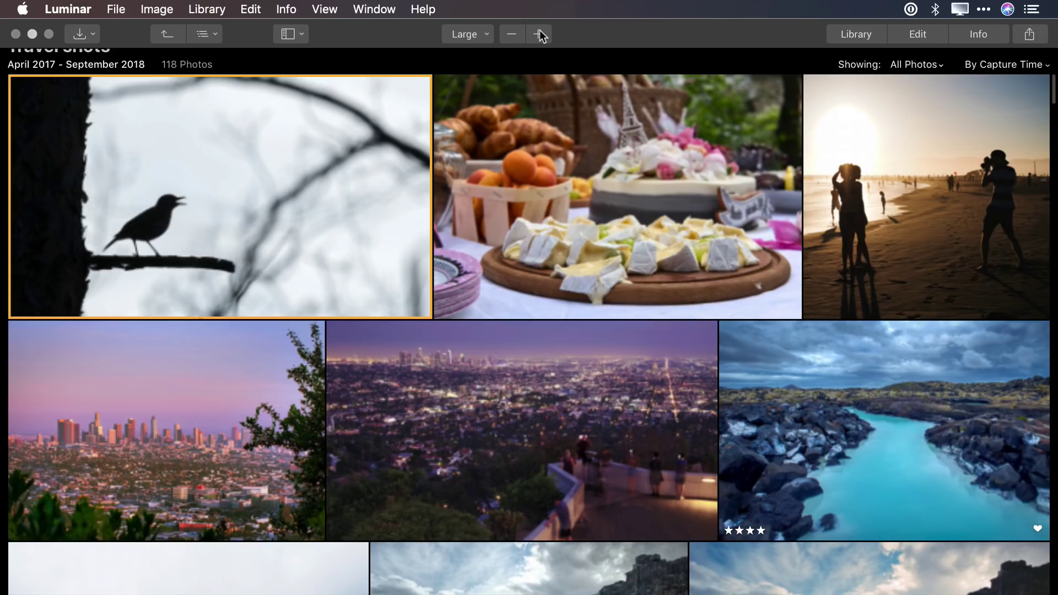
click(538, 34)
scroll(677, 187, down, 4)
scroll(677, 185, down, 10)
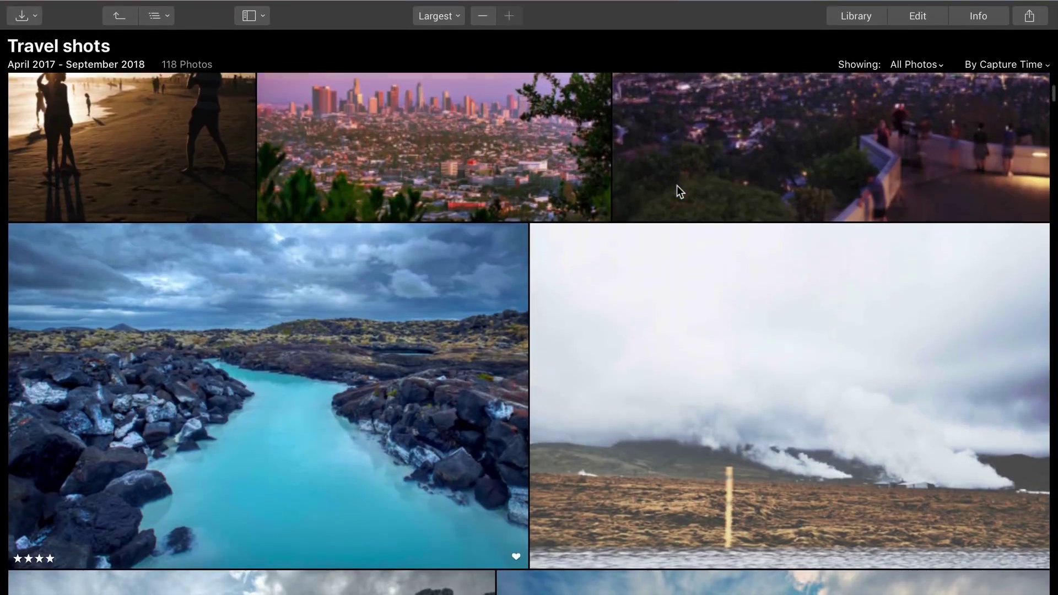
scroll(677, 187, down, 10)
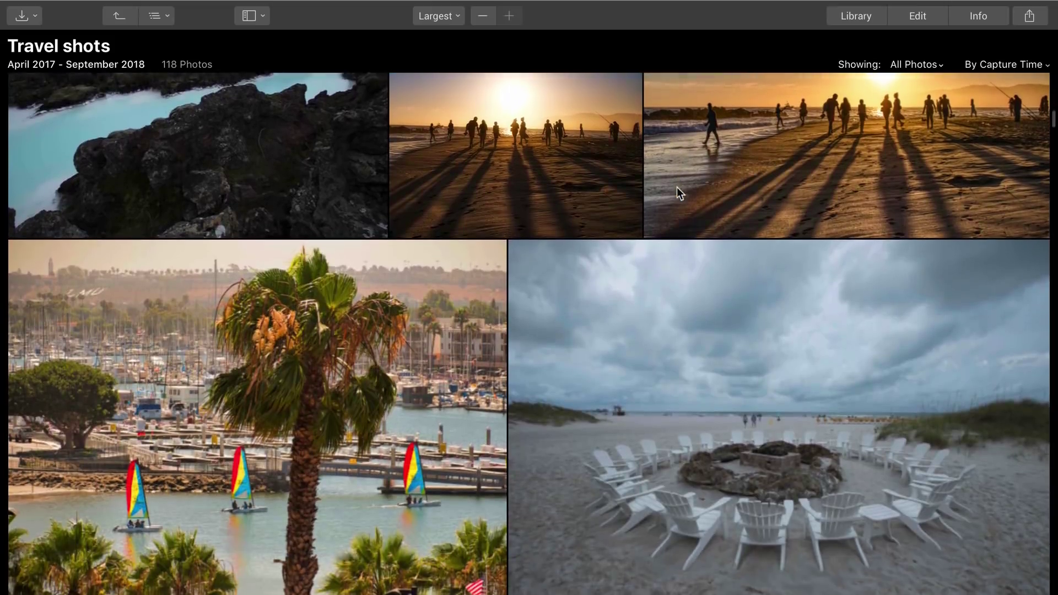
scroll(677, 187, up, 5)
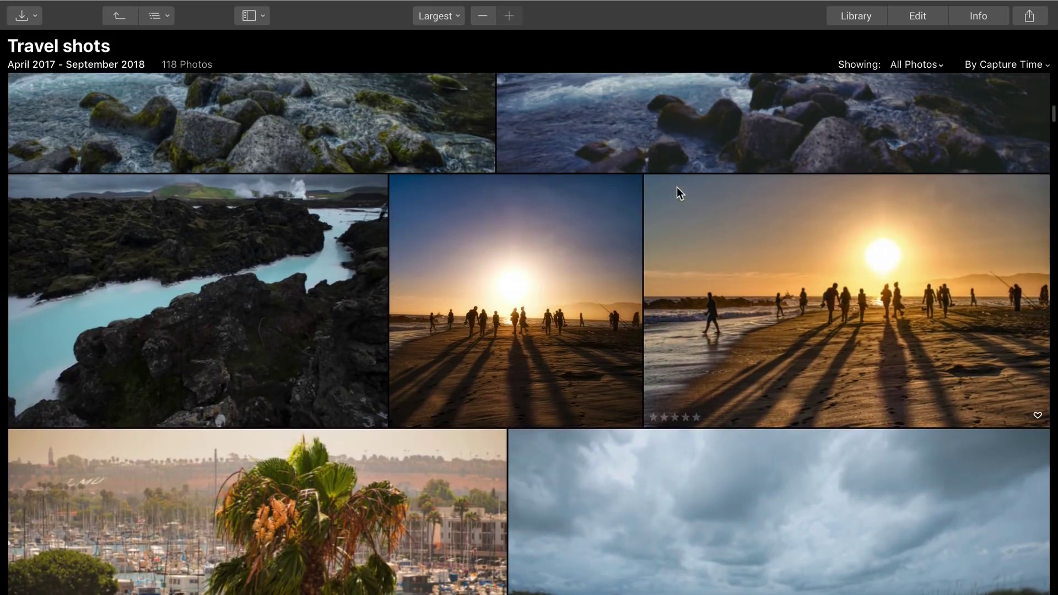
- Browse the Travel shots photos from the beach sunsets to the Iceland landscapes with the toolbar hidden
click(723, 254)
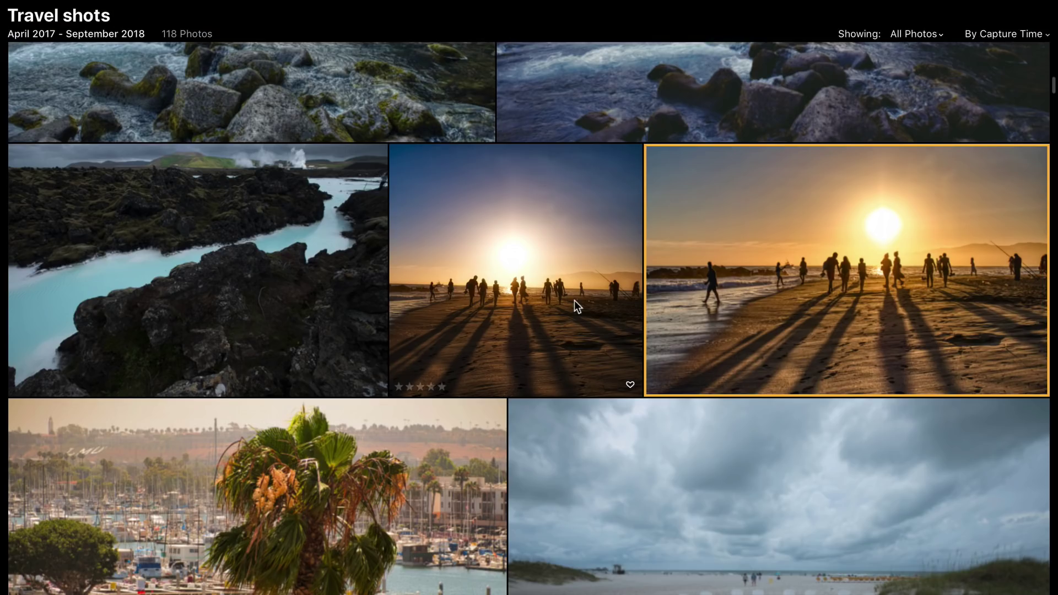
scroll(574, 300, down, 6)
scroll(575, 300, down, 10)
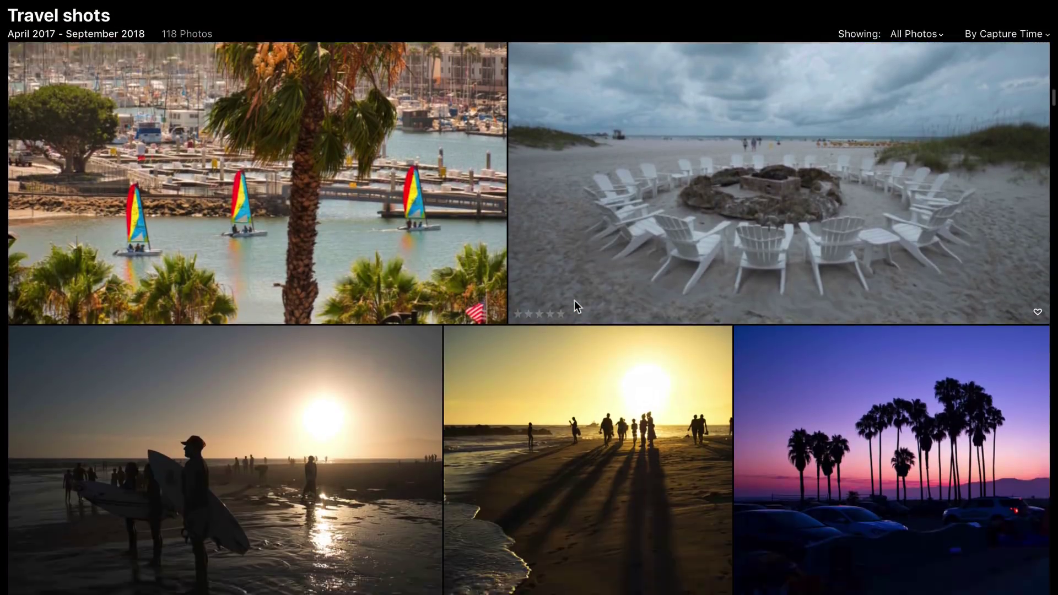
scroll(574, 300, down, 3)
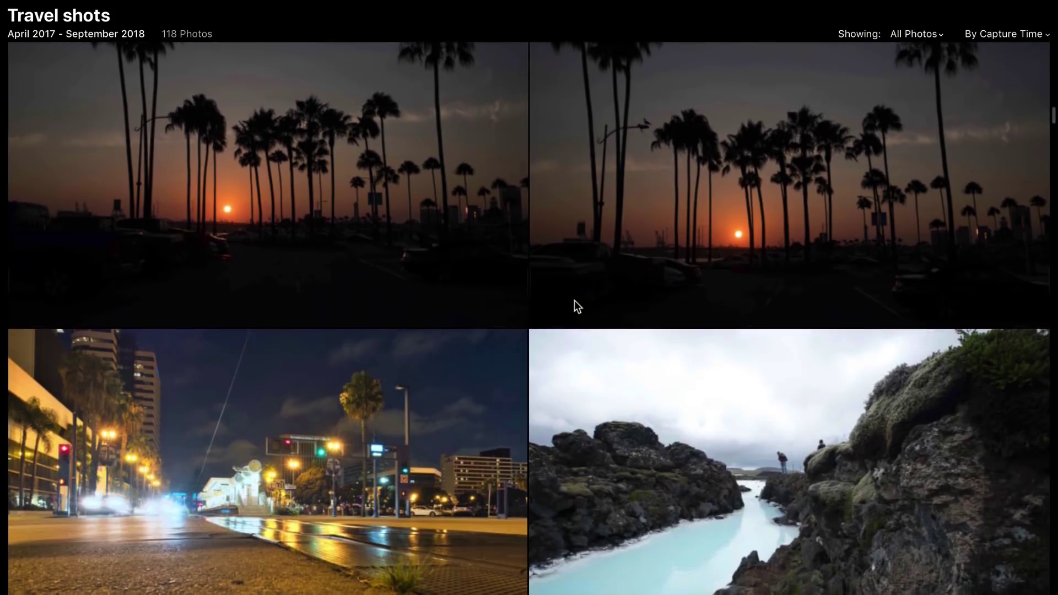
click(651, 237)
scroll(652, 237, down, 10)
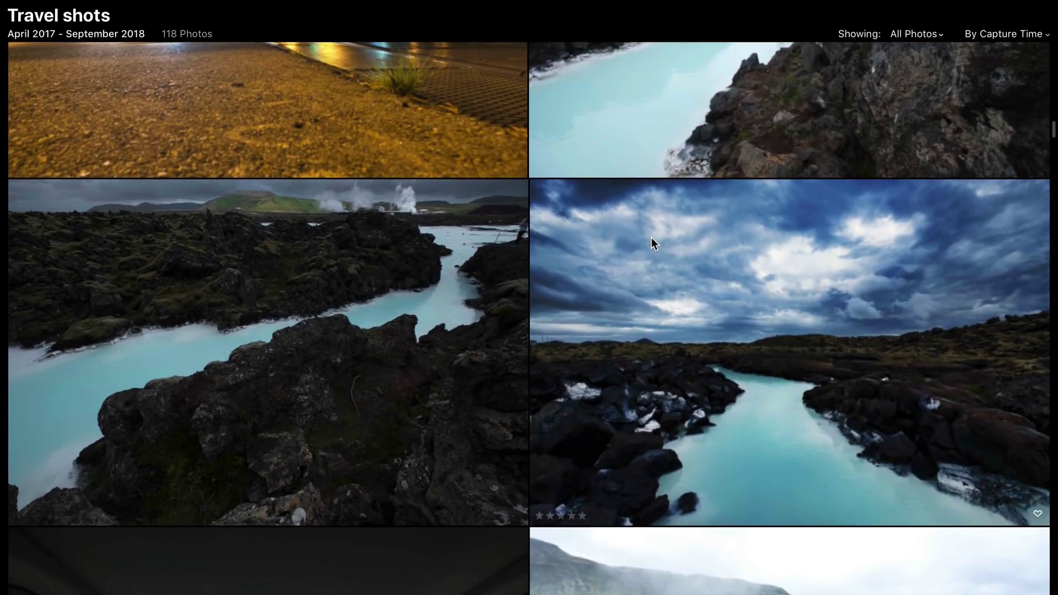
scroll(651, 238, down, 15)
scroll(651, 237, down, 1)
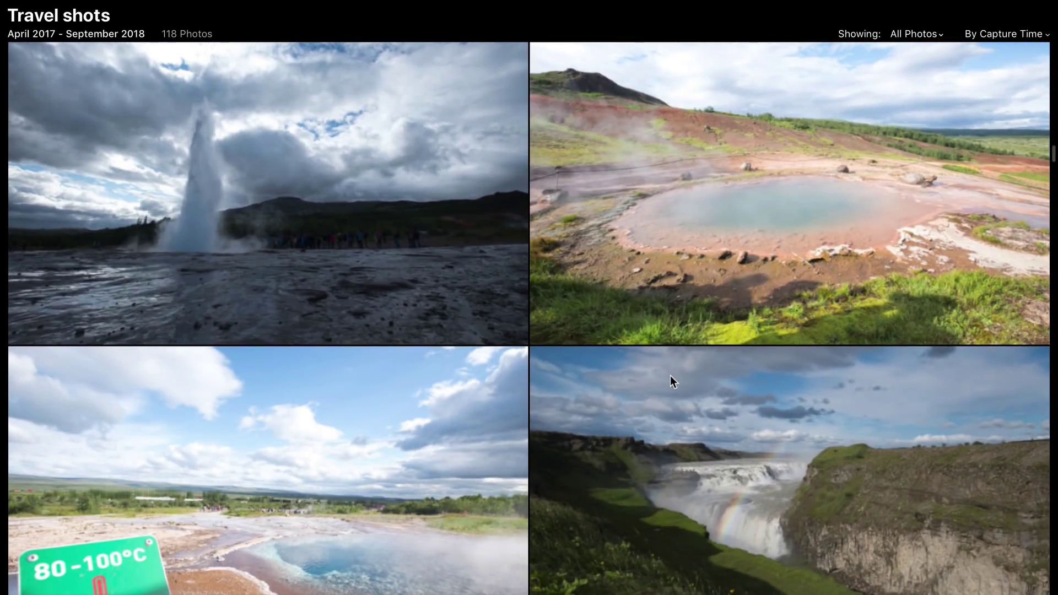
- Open the waterfall photo with the rainbow on its own and inspect its details at 100% zoom
double_click(671, 378)
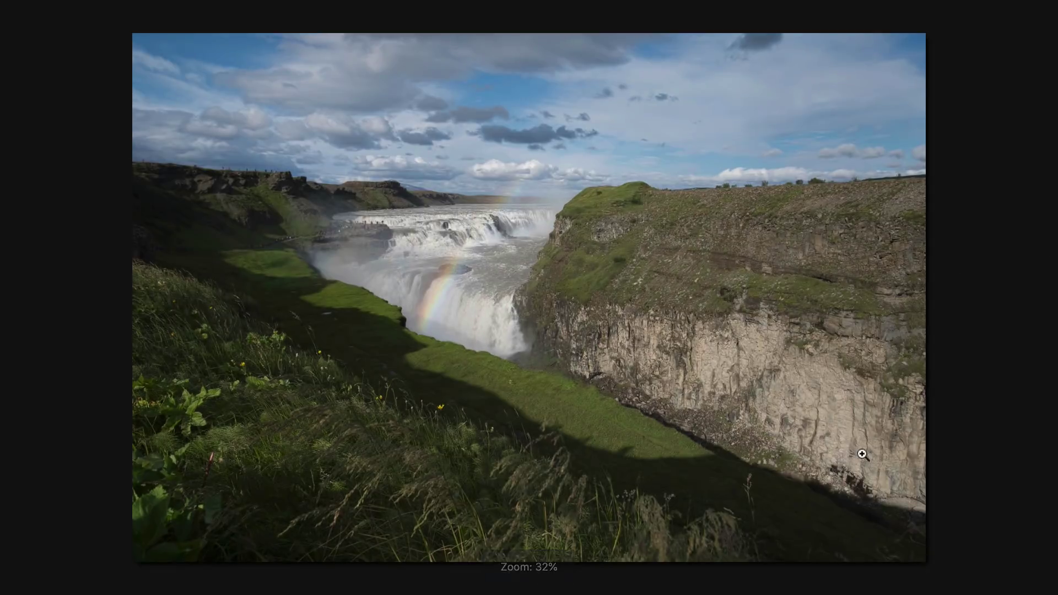
click(491, 259)
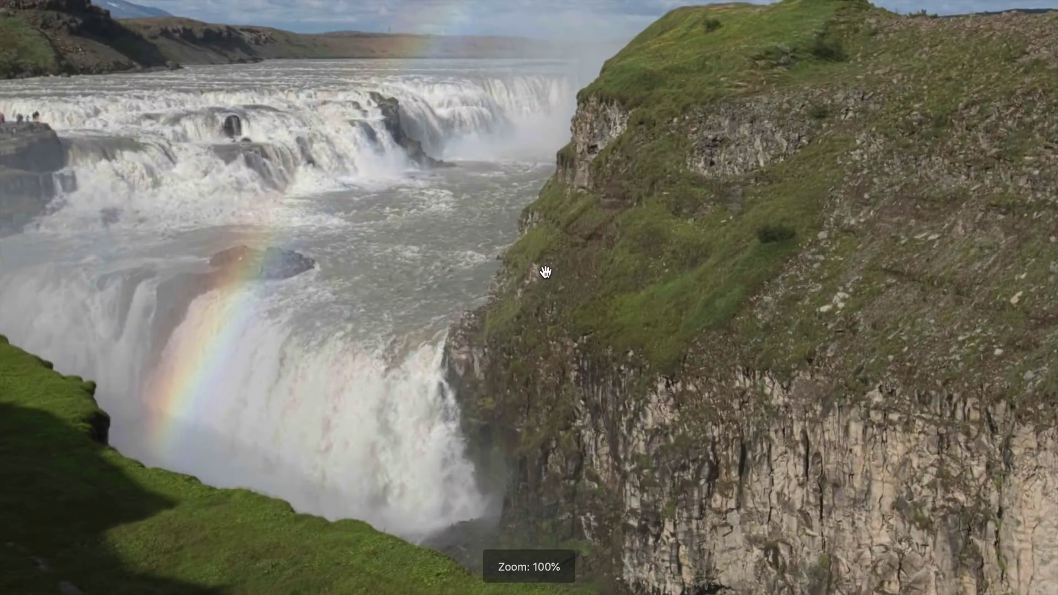
drag(507, 309, 726, 336)
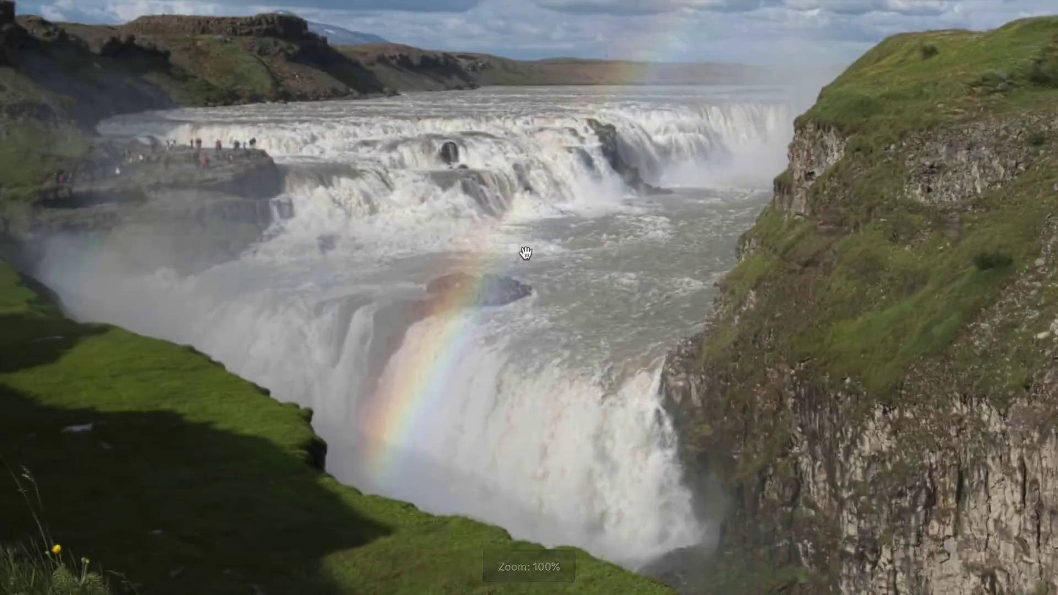
click(687, 392)
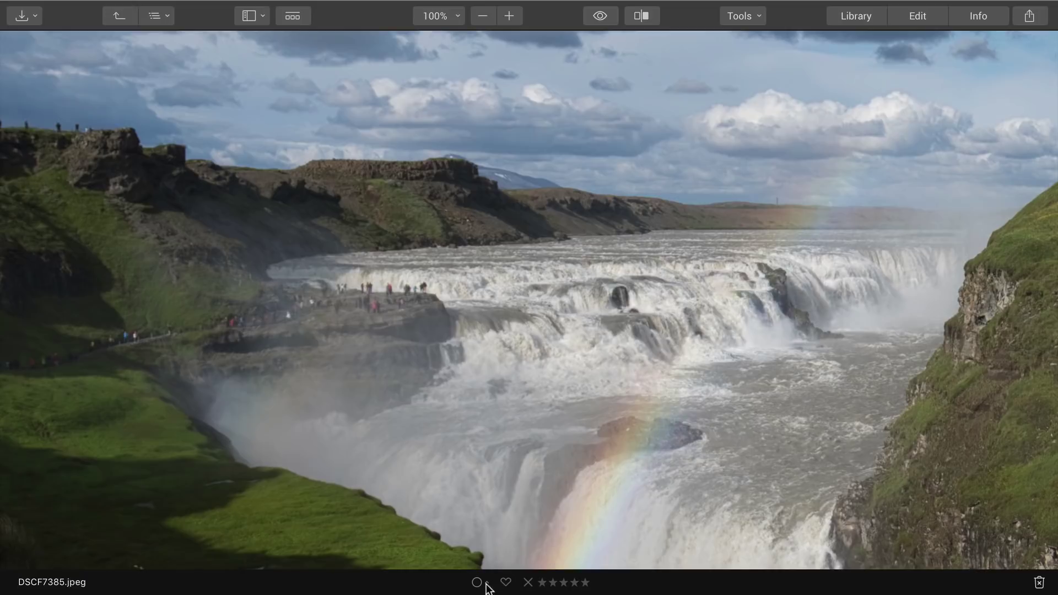
- Mark the waterfall photo with a green color label, favorite flag and five stars, and return to the gallery
click(486, 584)
click(485, 524)
click(585, 585)
click(129, 22)
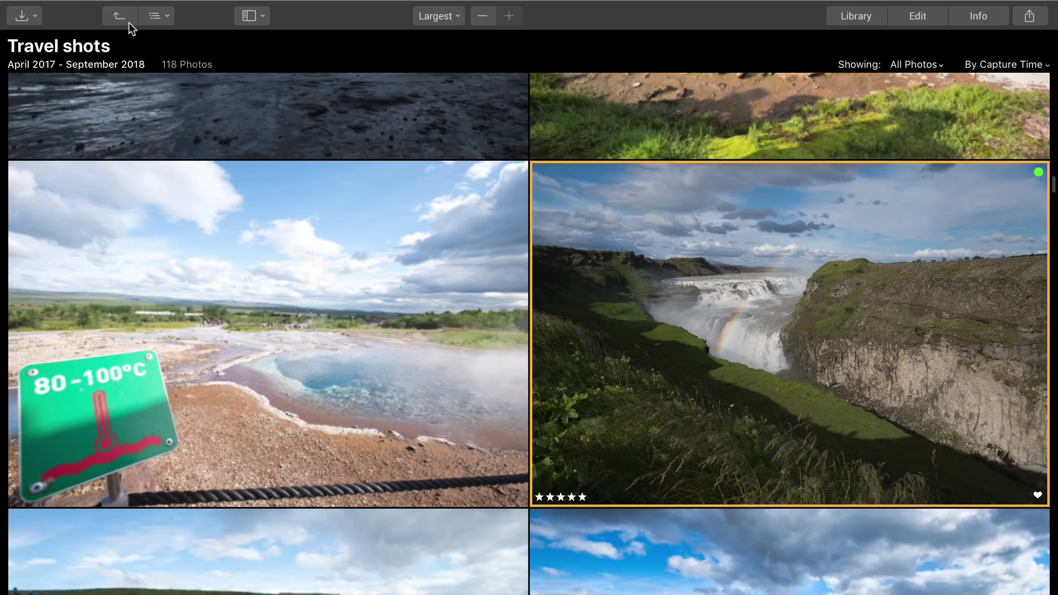
- Switch the gallery to All Photos and reduce the thumbnail size to Medium
click(165, 15)
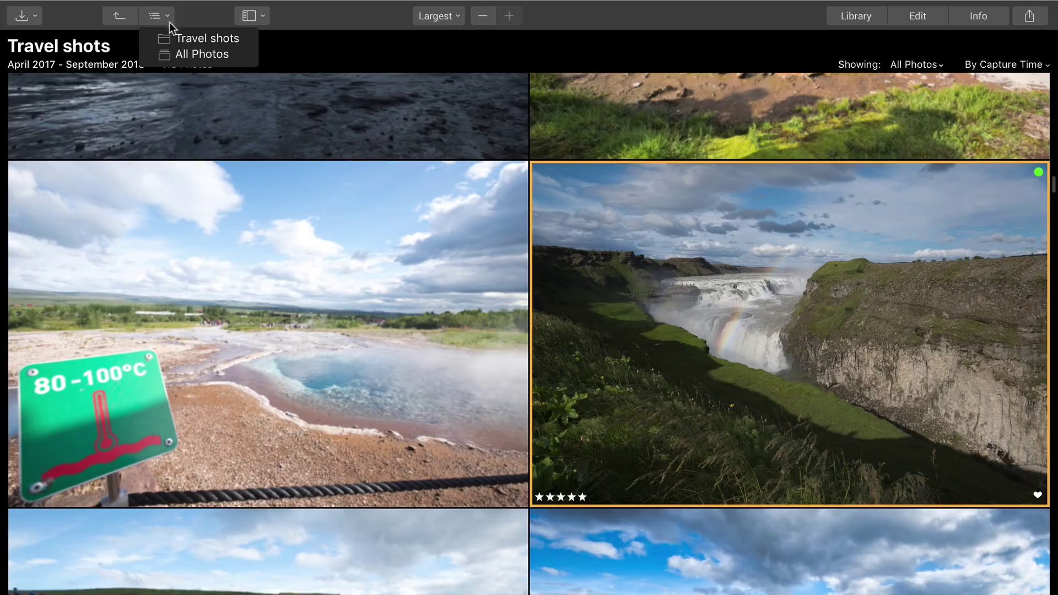
click(171, 55)
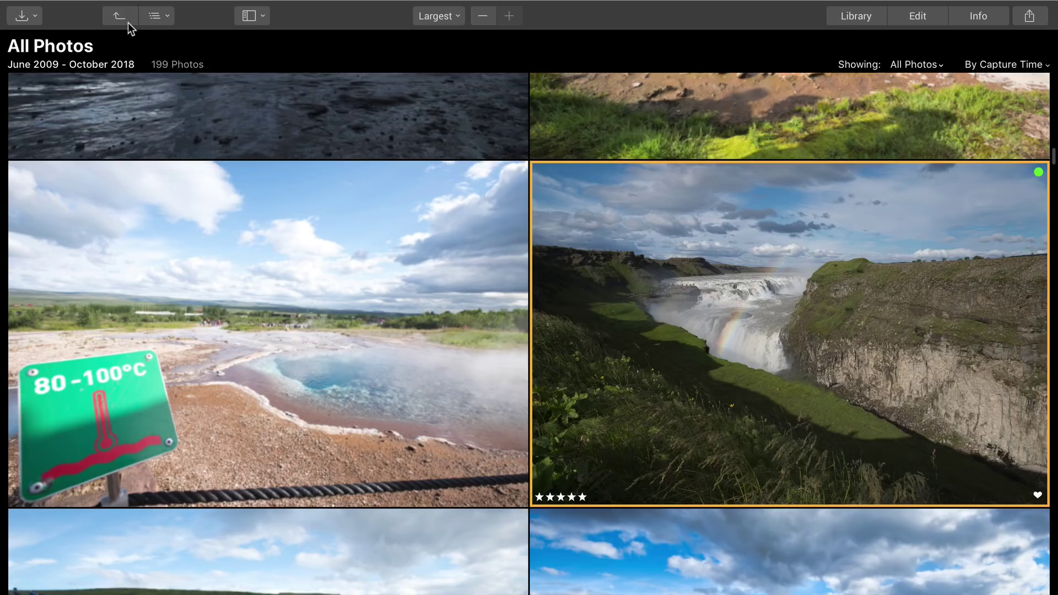
click(479, 9)
click(479, 8)
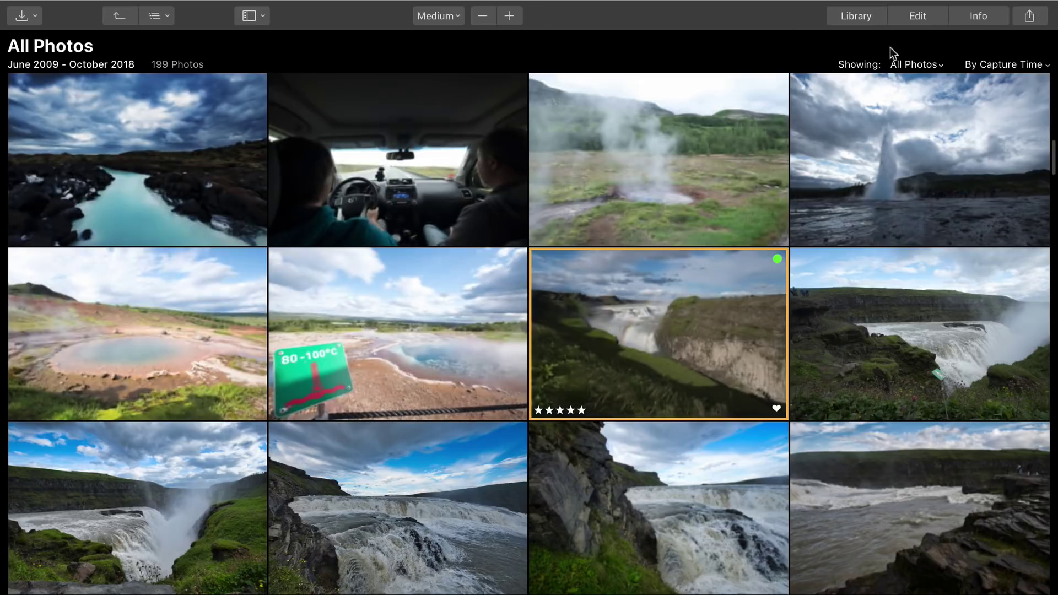
- Show the library side panel and browse the photos in the 02 Nantucket folder
click(853, 16)
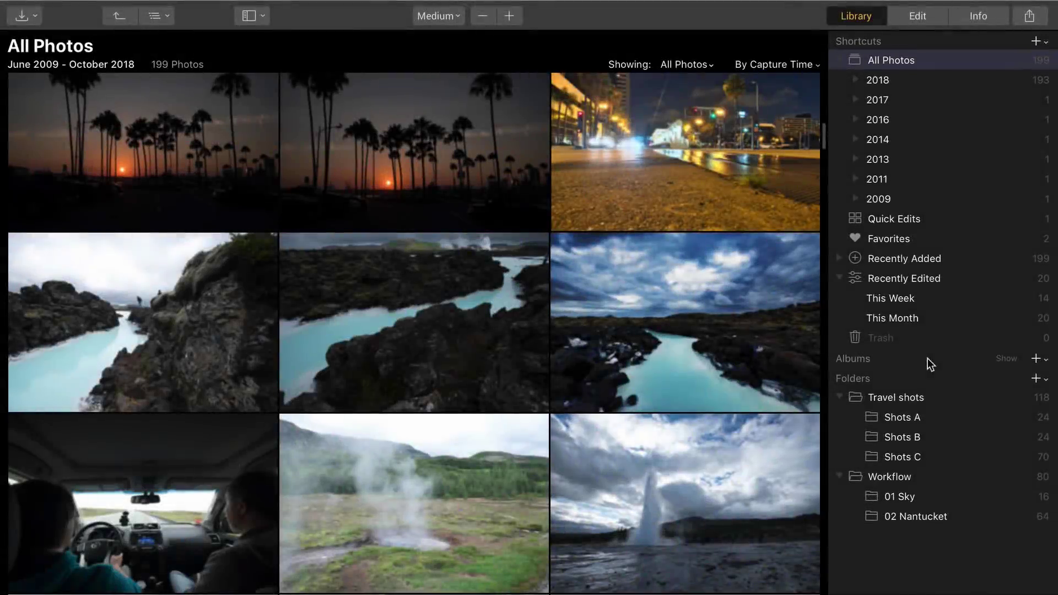
click(904, 518)
scroll(641, 302, down, 7)
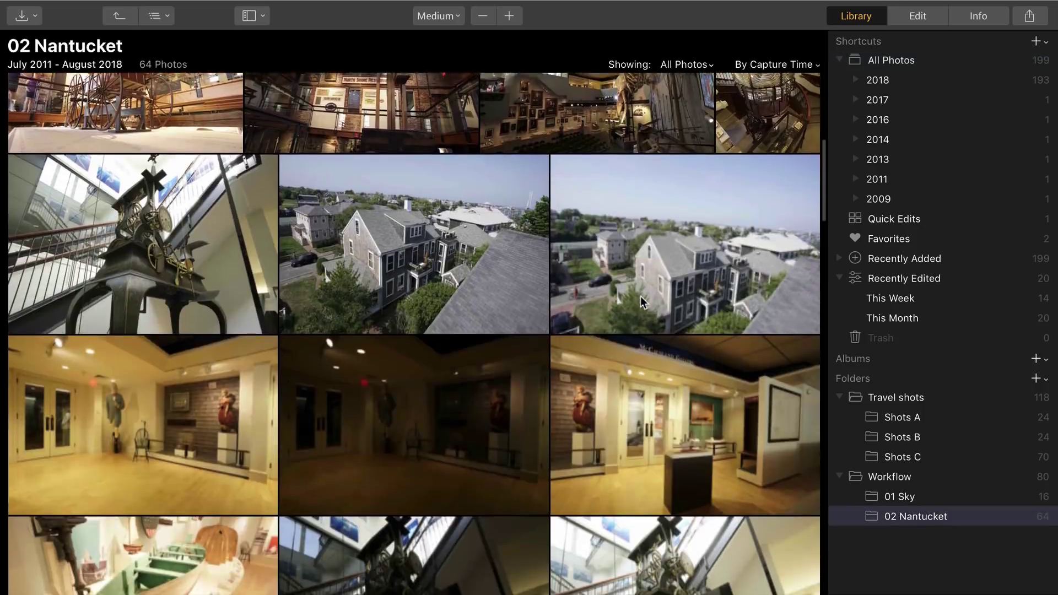
- Open the close-up portrait-format photo of the red-and-white lighthouse for editing and switch its filter workspace to Quick & Awesome
scroll(641, 302, down, 10)
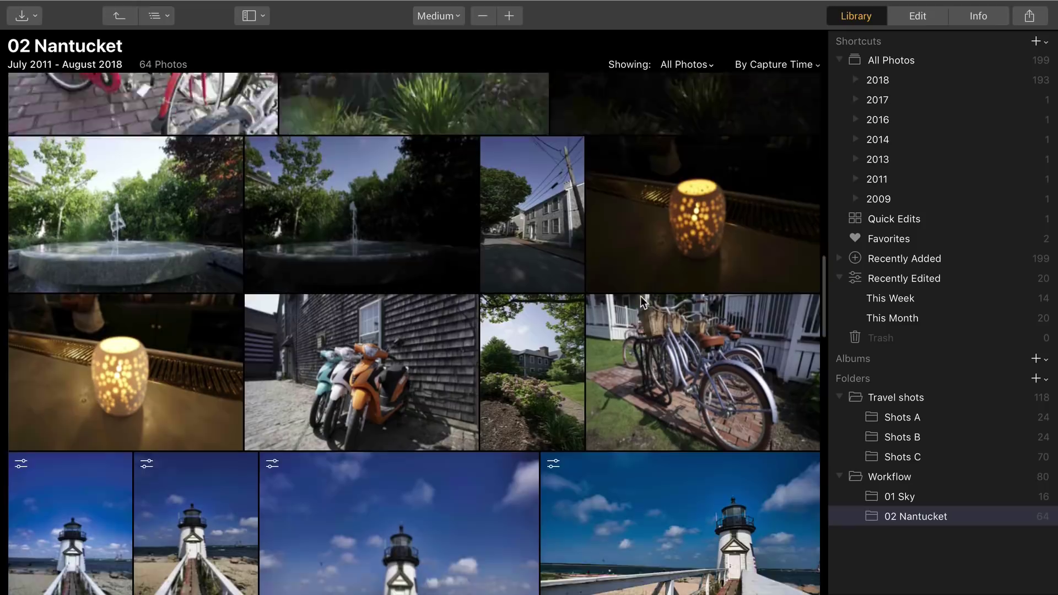
scroll(641, 302, down, 10)
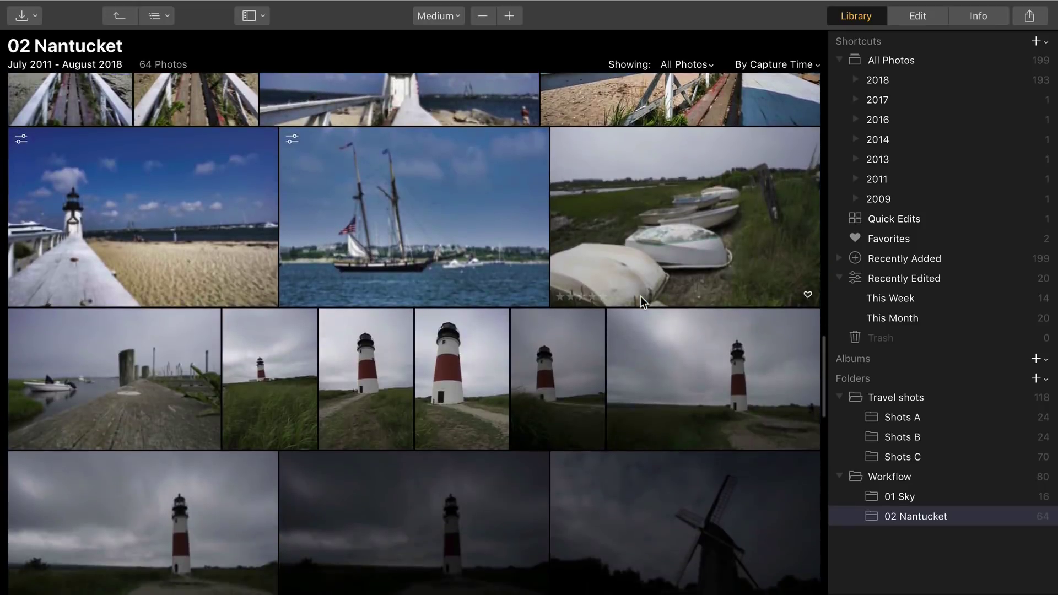
scroll(641, 302, down, 3)
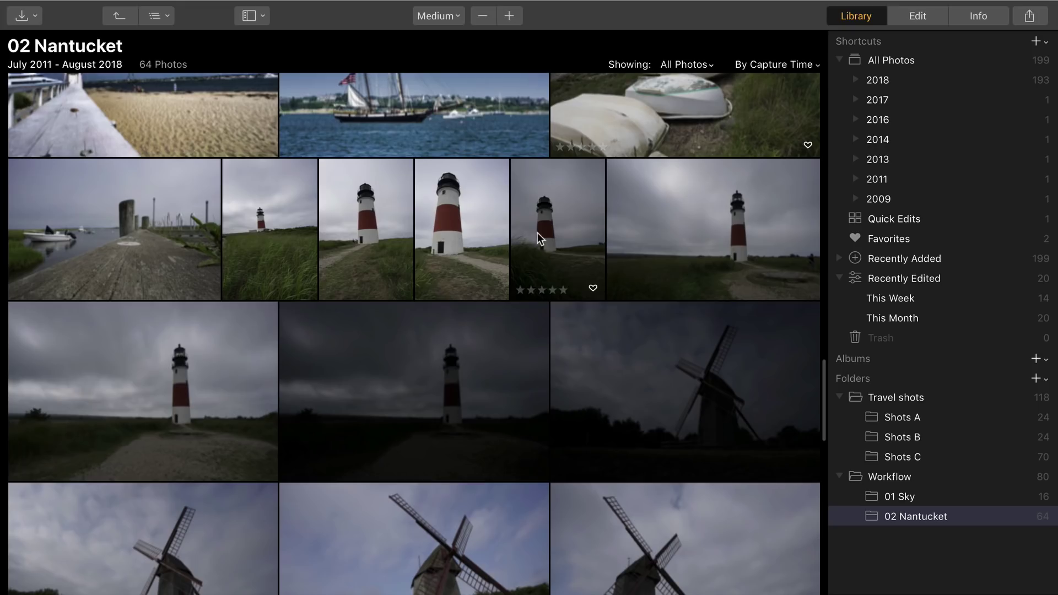
double_click(485, 226)
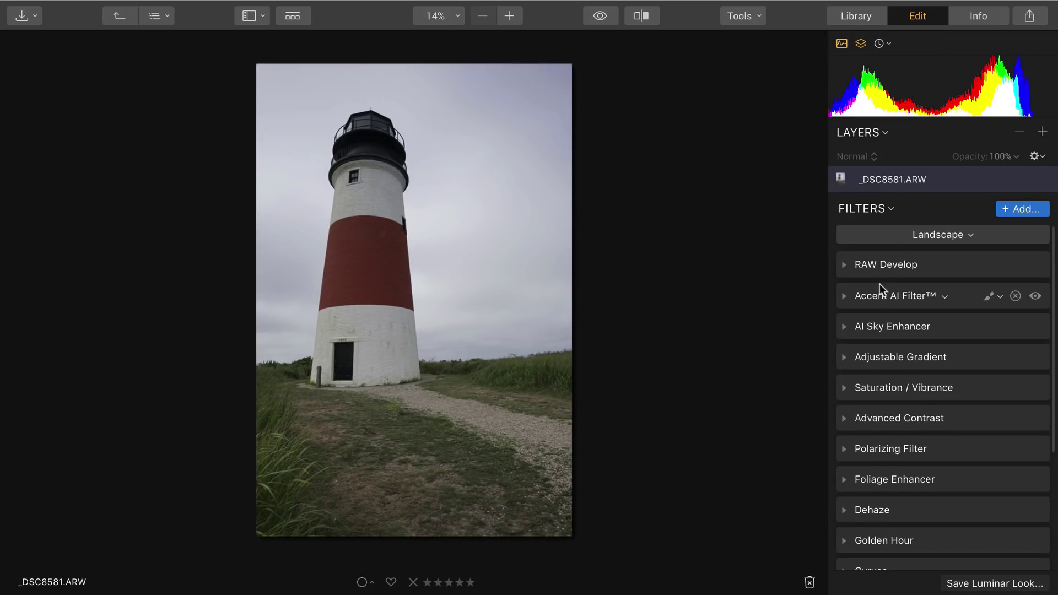
click(892, 240)
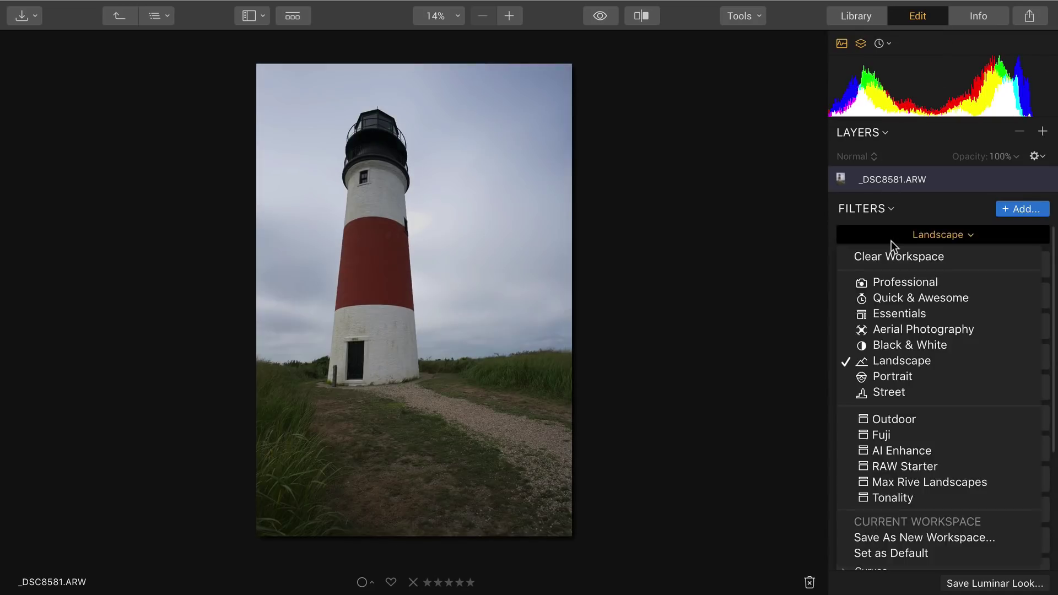
click(896, 296)
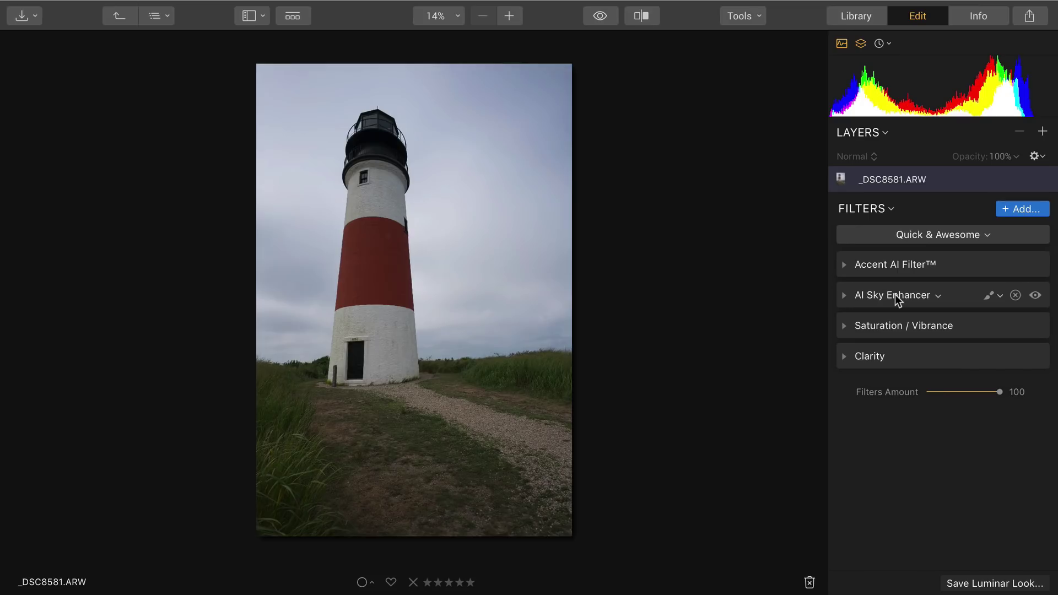
- Set the Accent AI Filter's Boost to 71 and the AI Sky Enhancer's Amount to 61 on the lighthouse photo
click(845, 266)
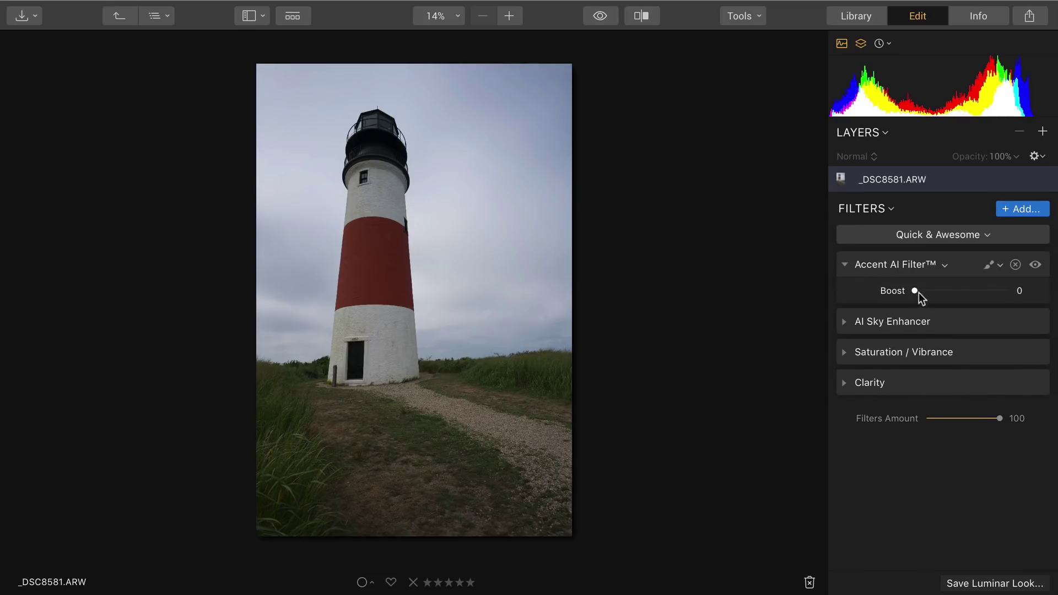
drag(927, 292, 983, 296)
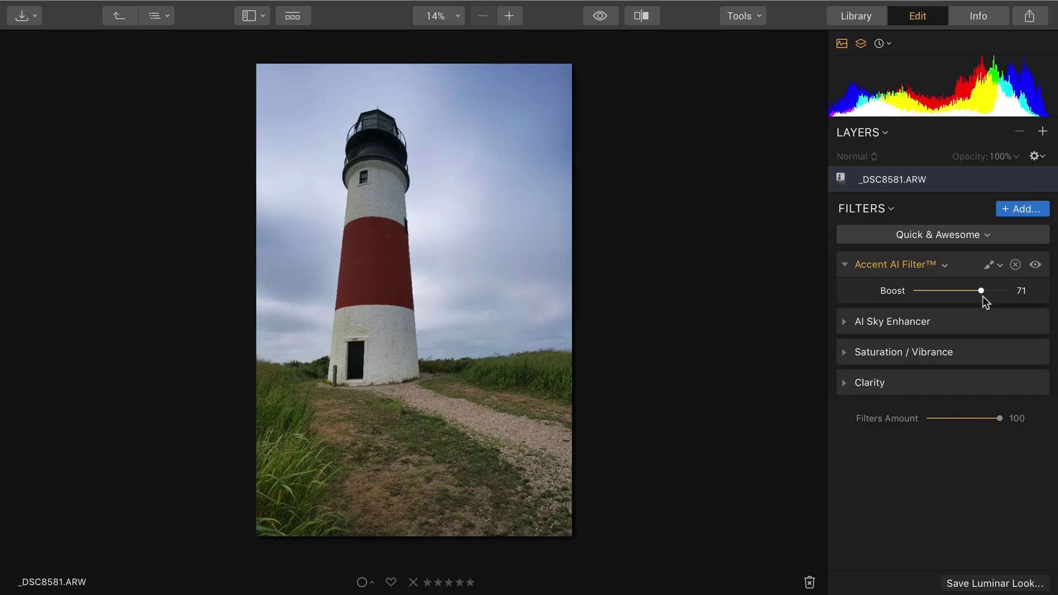
click(845, 265)
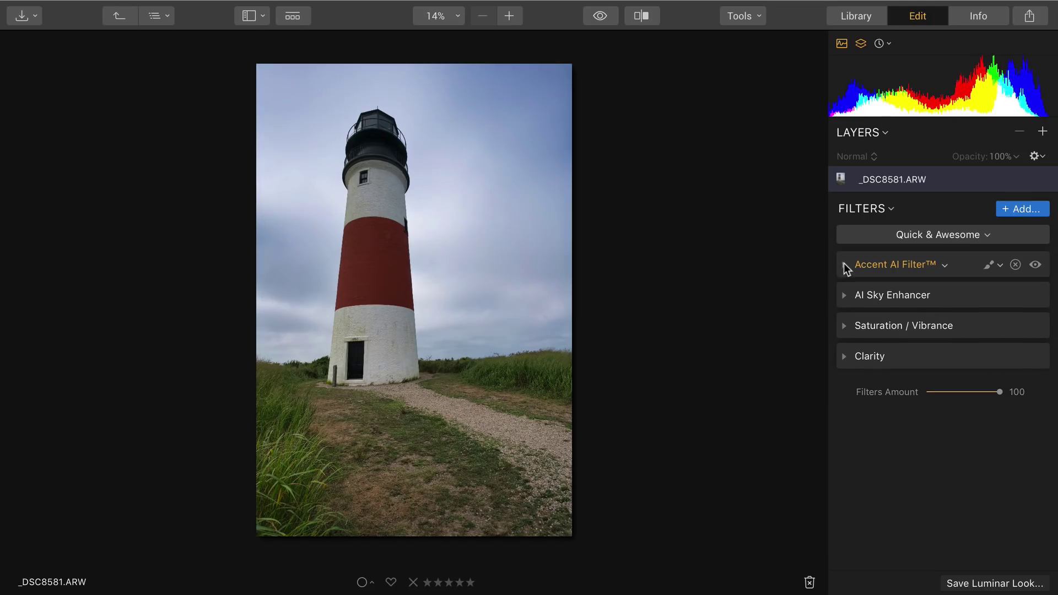
click(844, 295)
drag(937, 319, 973, 324)
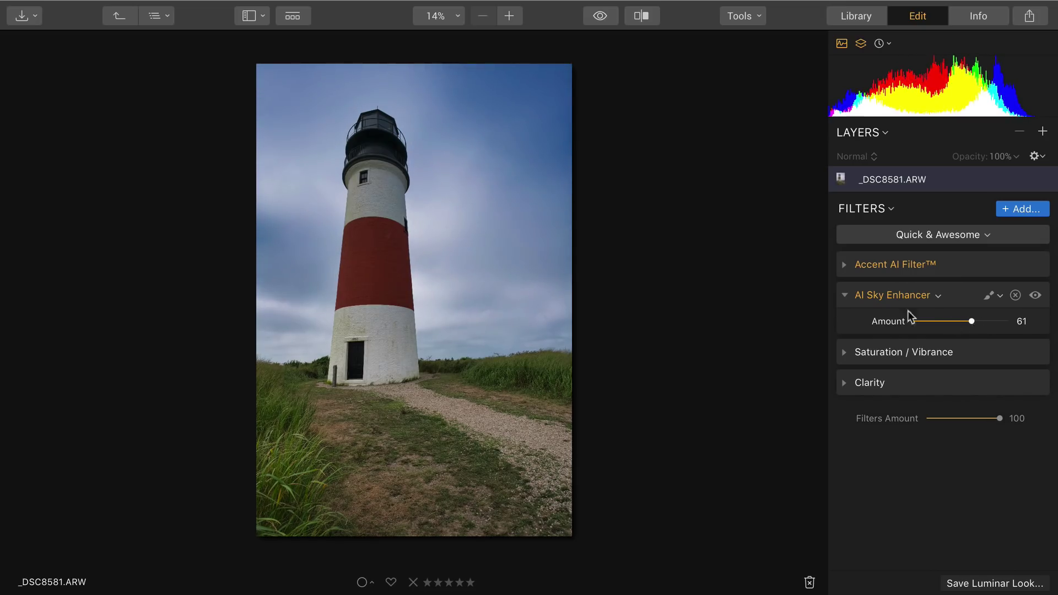
click(844, 295)
- Raise the lighthouse photo's Vibrance slightly, leaving Saturation alone, and set the Clarity amount to 42
click(846, 325)
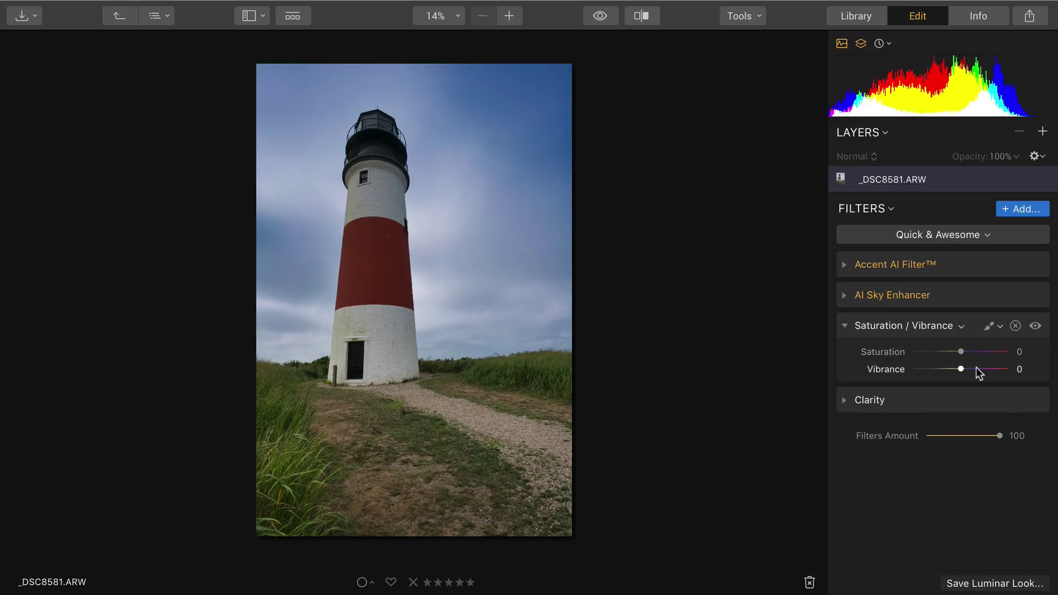
click(975, 370)
click(904, 400)
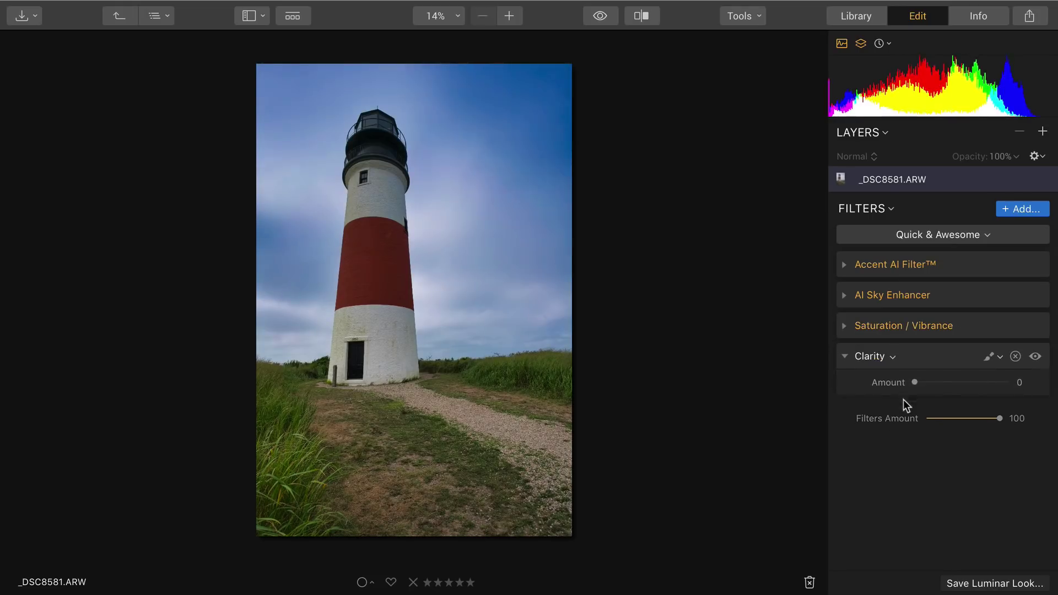
click(953, 383)
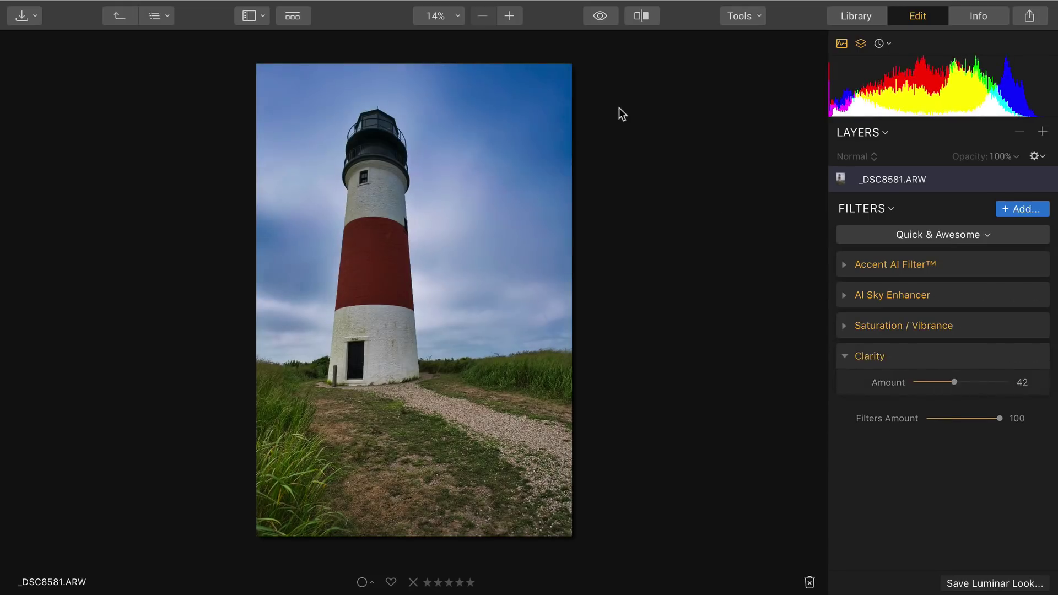
click(595, 17)
- Back in the gallery, sync the edited lighthouse photo's adjustments to four other photos of the same lighthouse
click(119, 17)
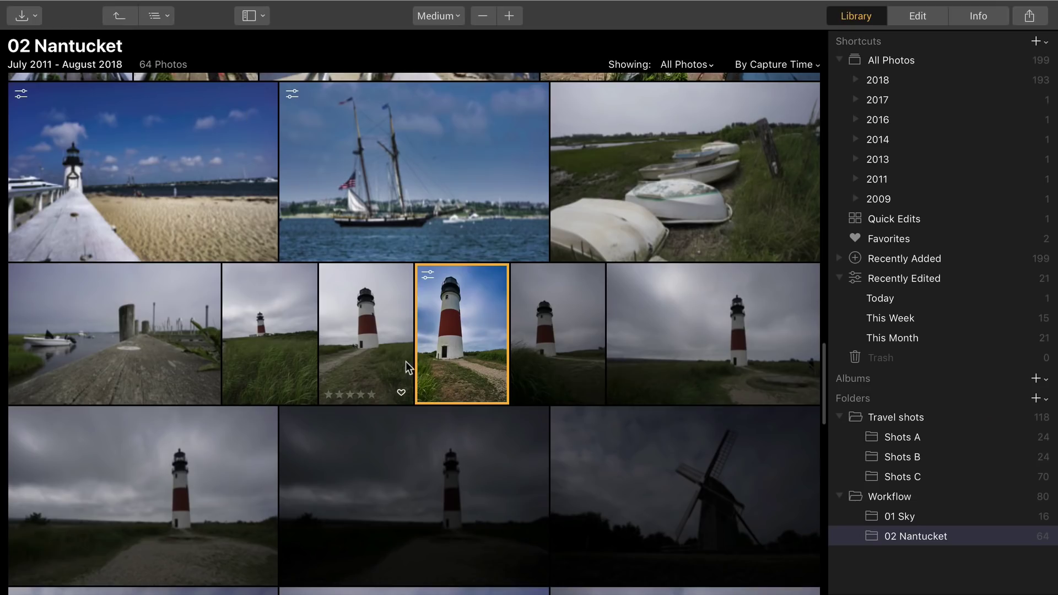
shift+click(378, 357)
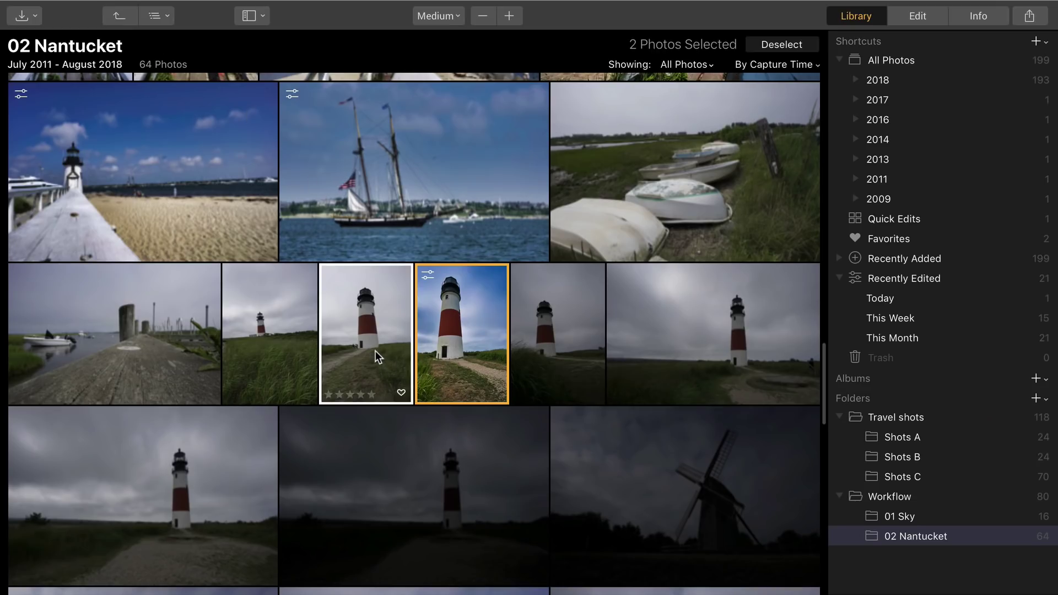
ctrl+click(645, 331)
ctrl+click(295, 321)
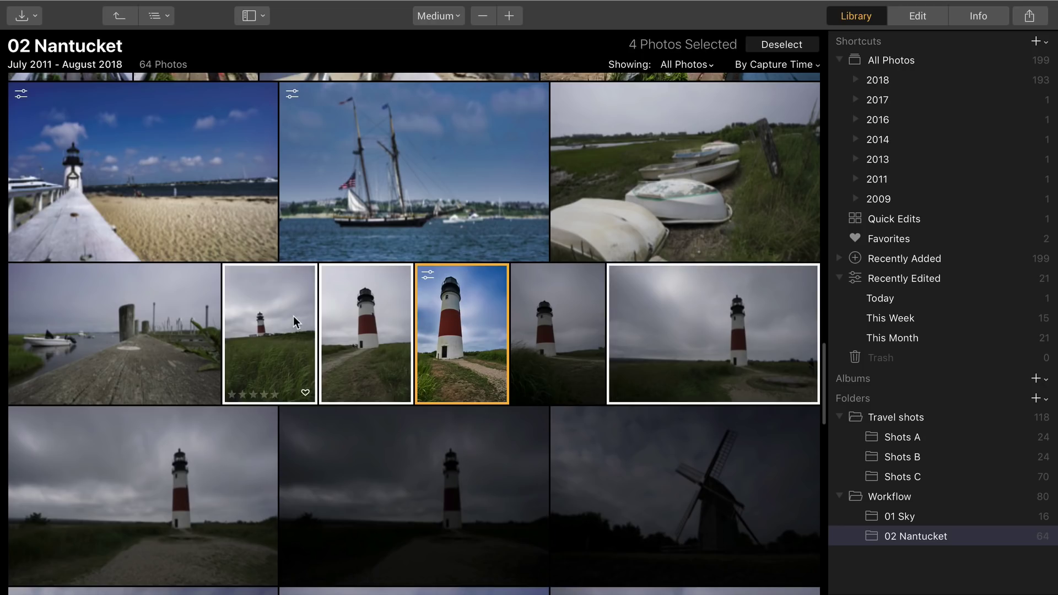
ctrl+click(227, 451)
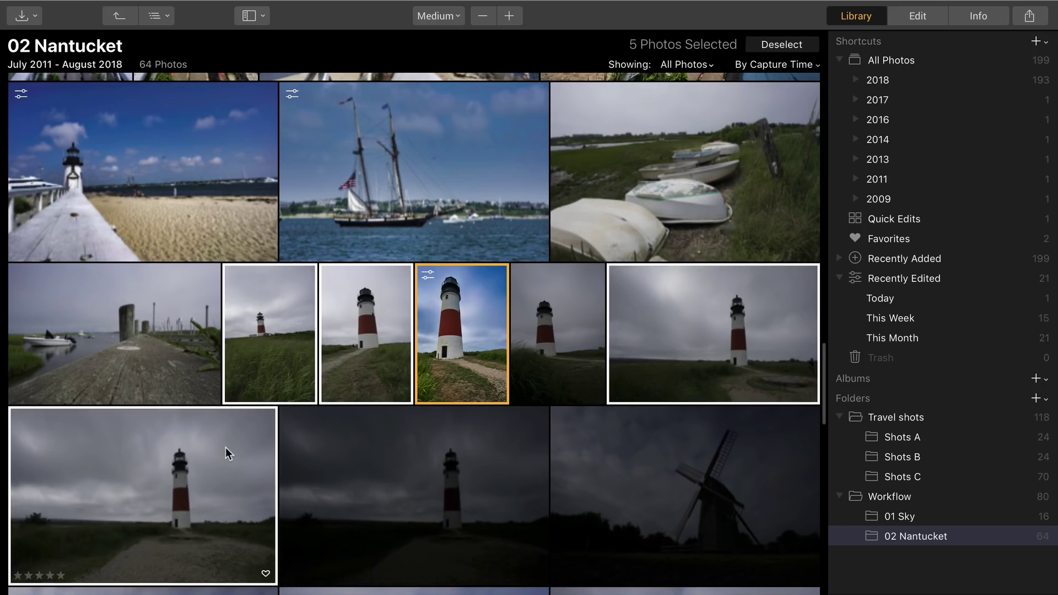
right_click(453, 342)
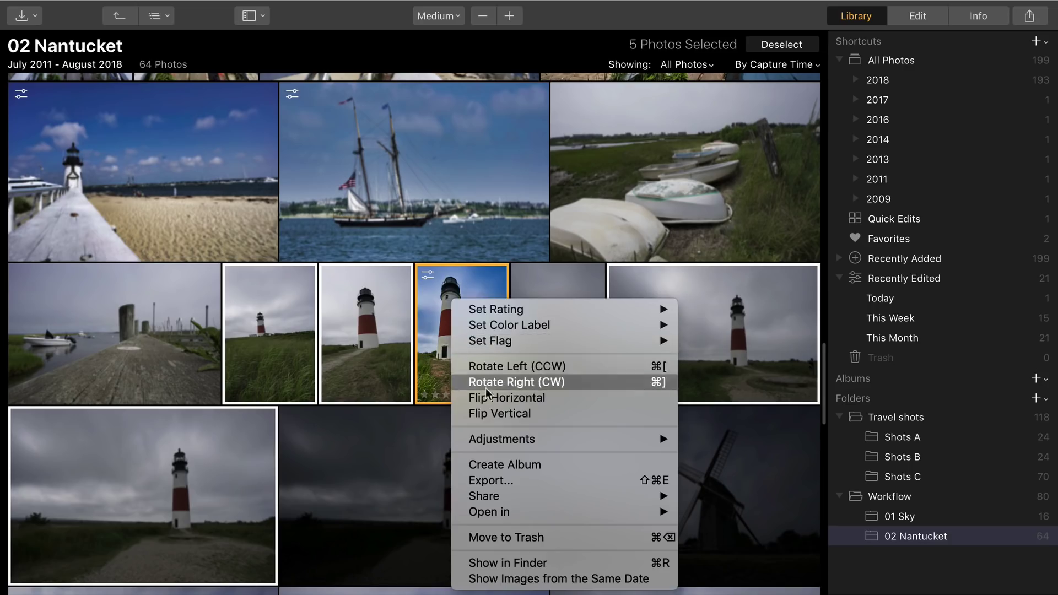
mouse_move(506, 439)
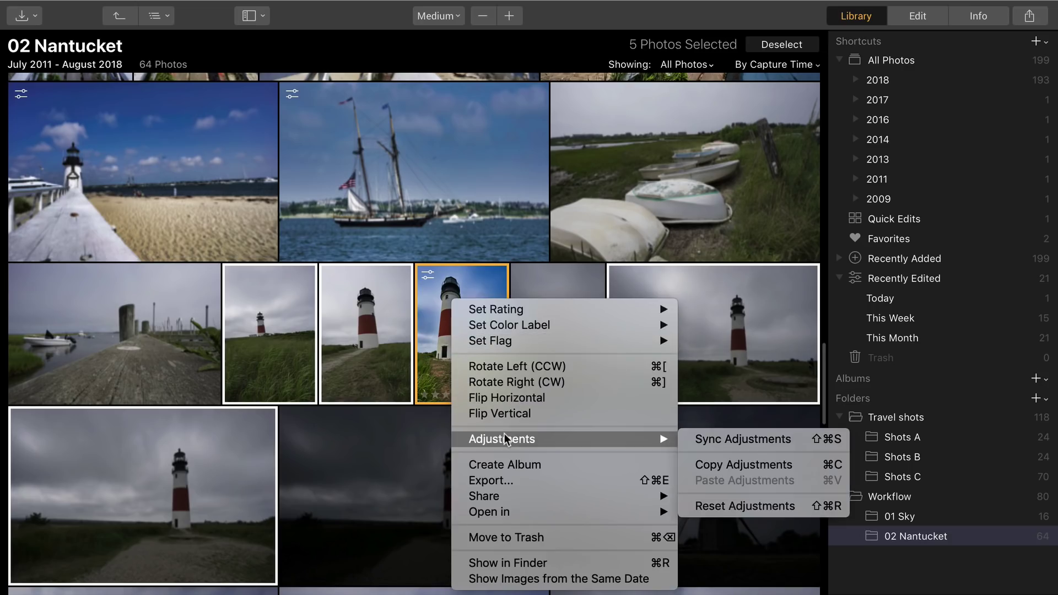
click(694, 444)
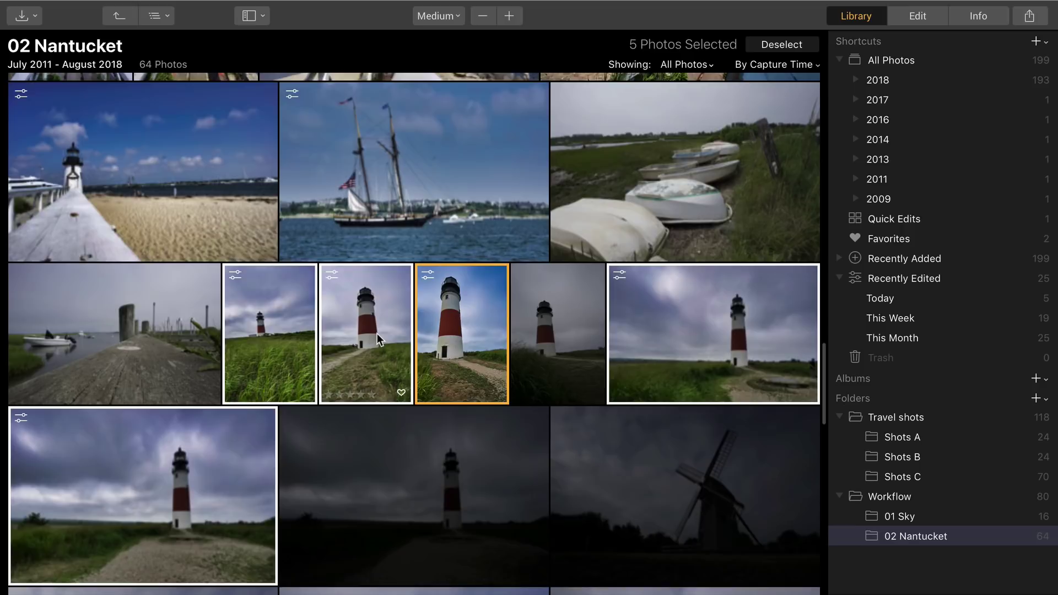
- Open the beach photo of breaking waves, beside the shot of people walking on the sand, for editing
scroll(377, 333, down, 10)
scroll(378, 352, down, 3)
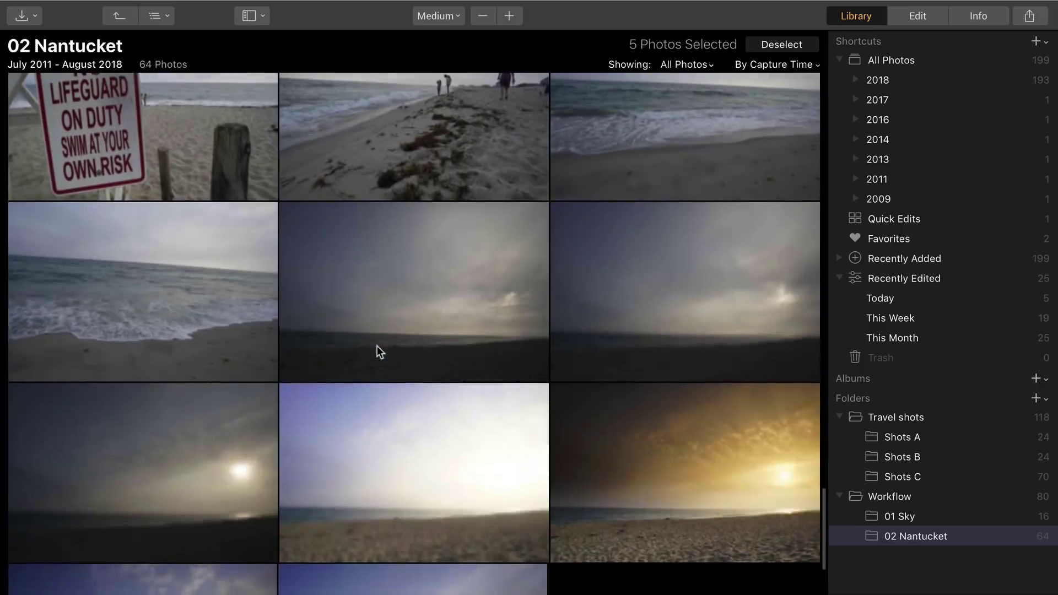
scroll(378, 352, up, 2)
double_click(739, 131)
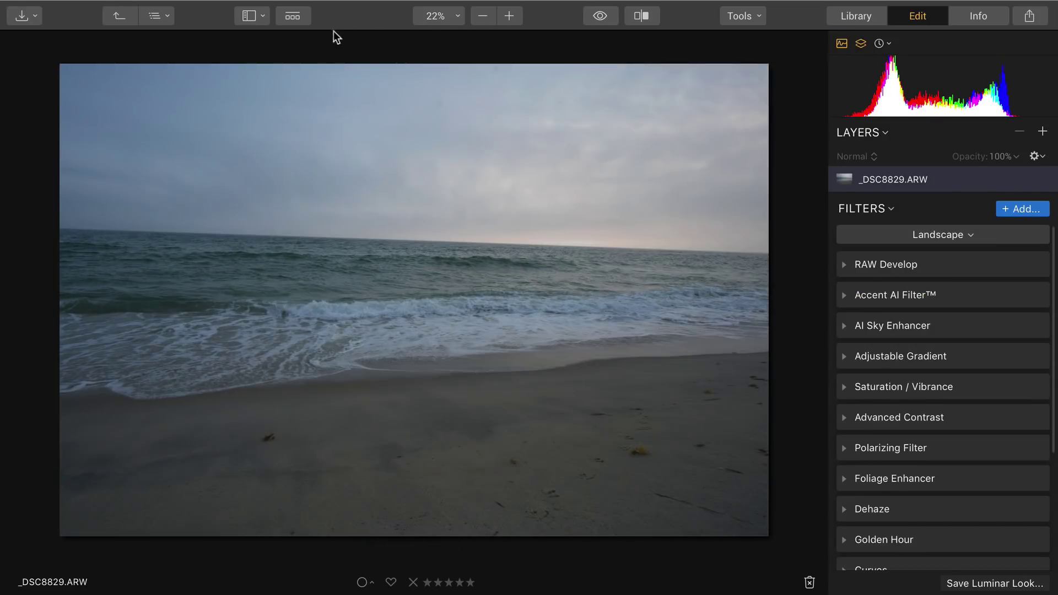
- Show the Luminar Looks, switch to the Travel collection and apply the Impressive look to the beach photo
click(293, 17)
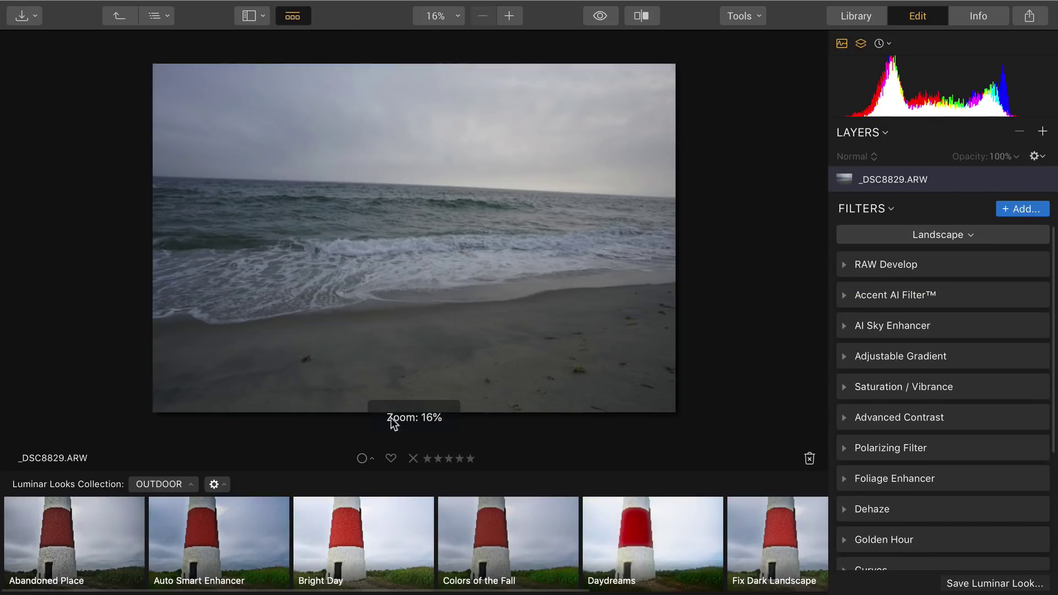
click(185, 485)
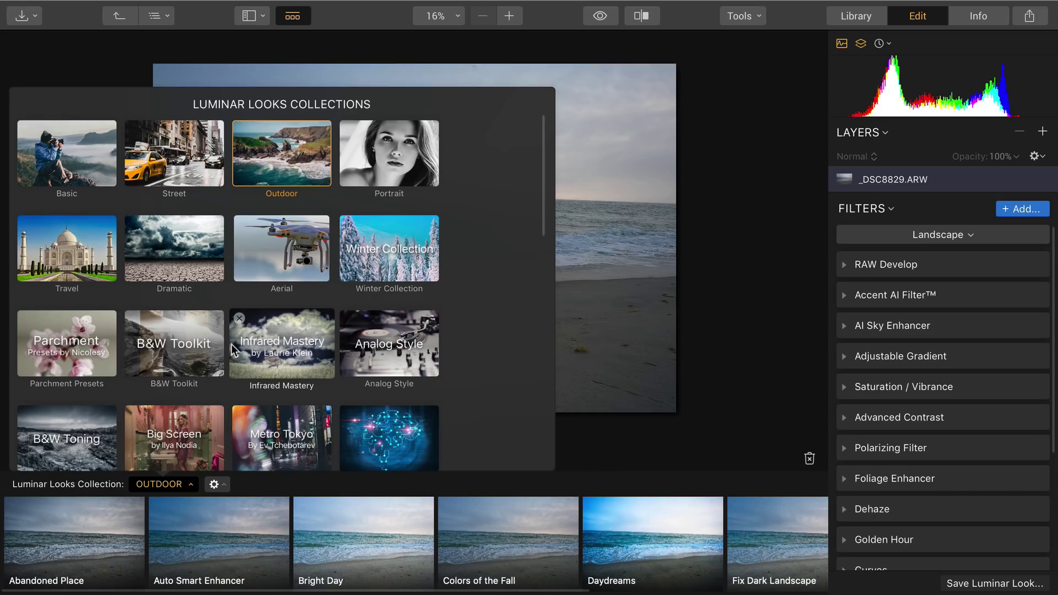
scroll(232, 344, down, 2)
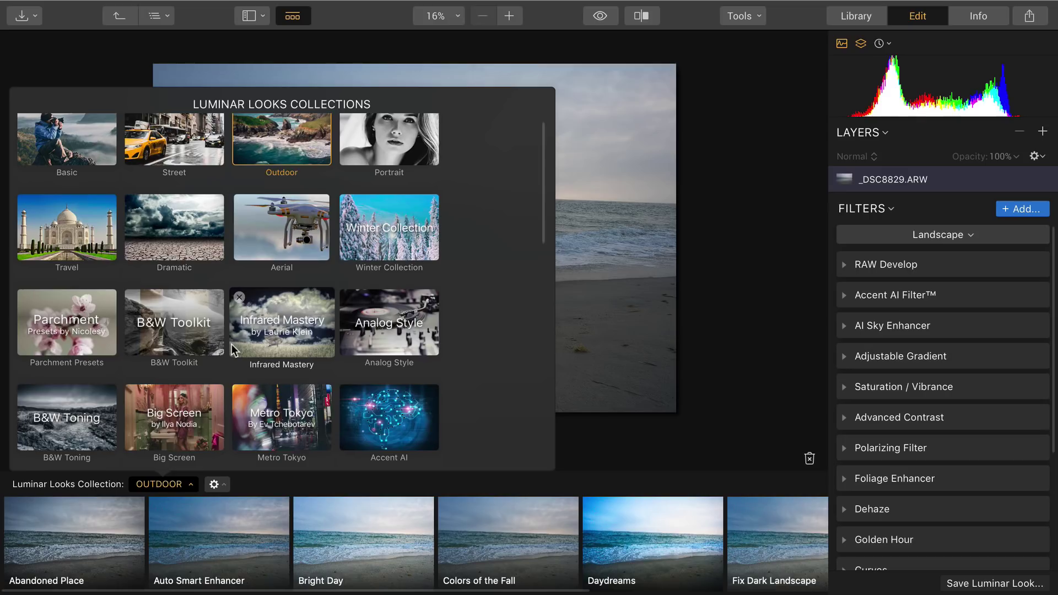
scroll(232, 344, up, 1)
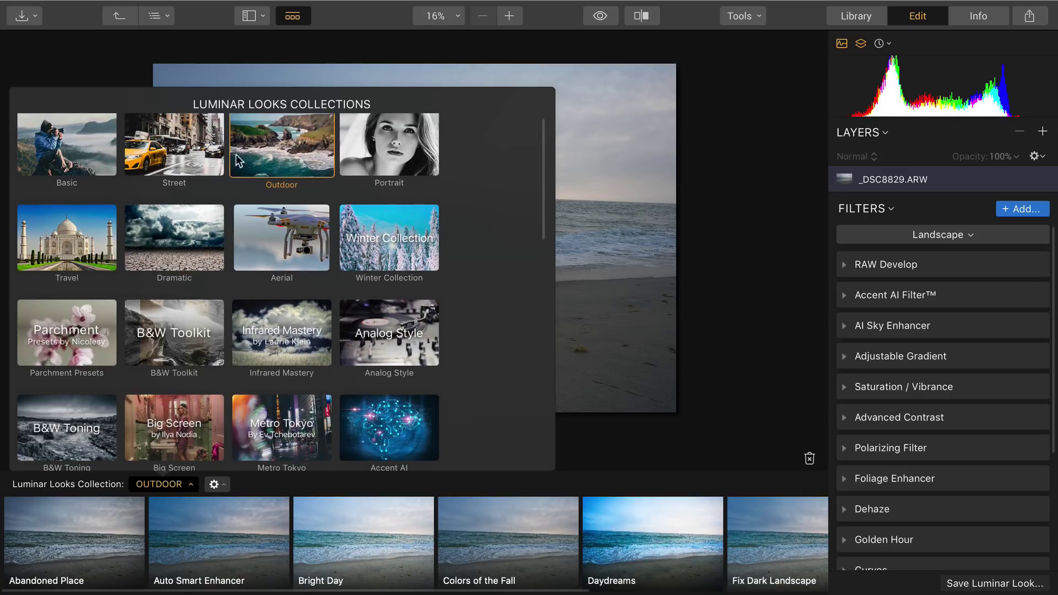
click(102, 230)
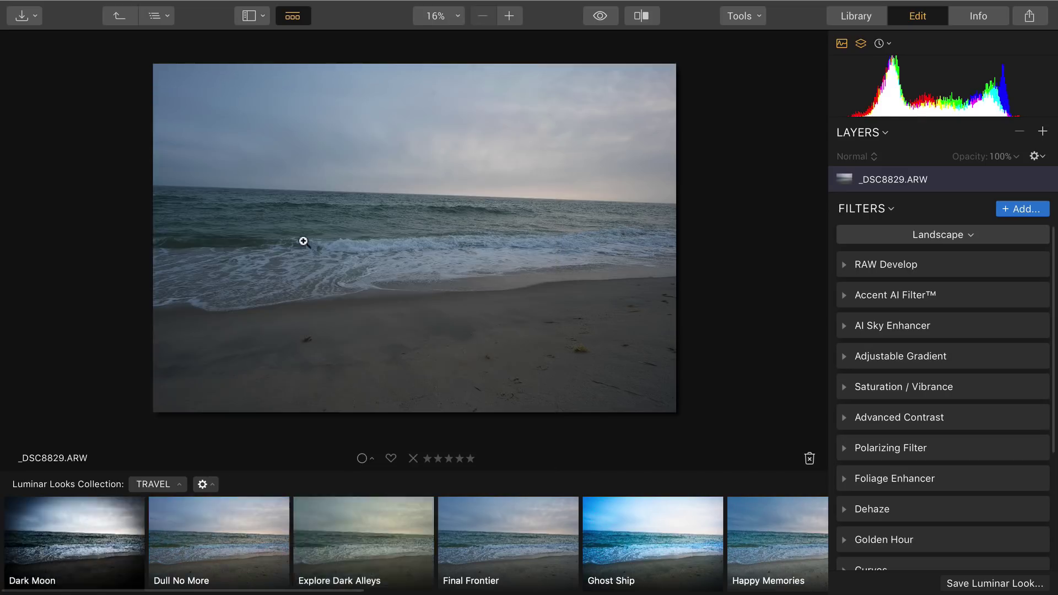
scroll(300, 537, right, 10)
click(300, 538)
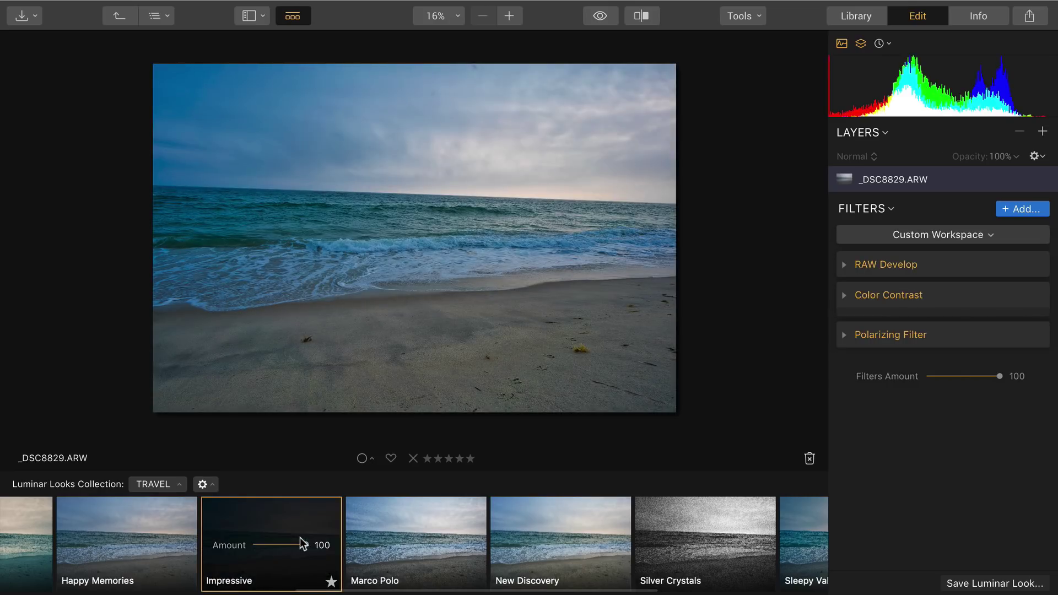
- Set the Polarizing Filter's Amount to 64 on the beach photo
click(845, 337)
click(980, 351)
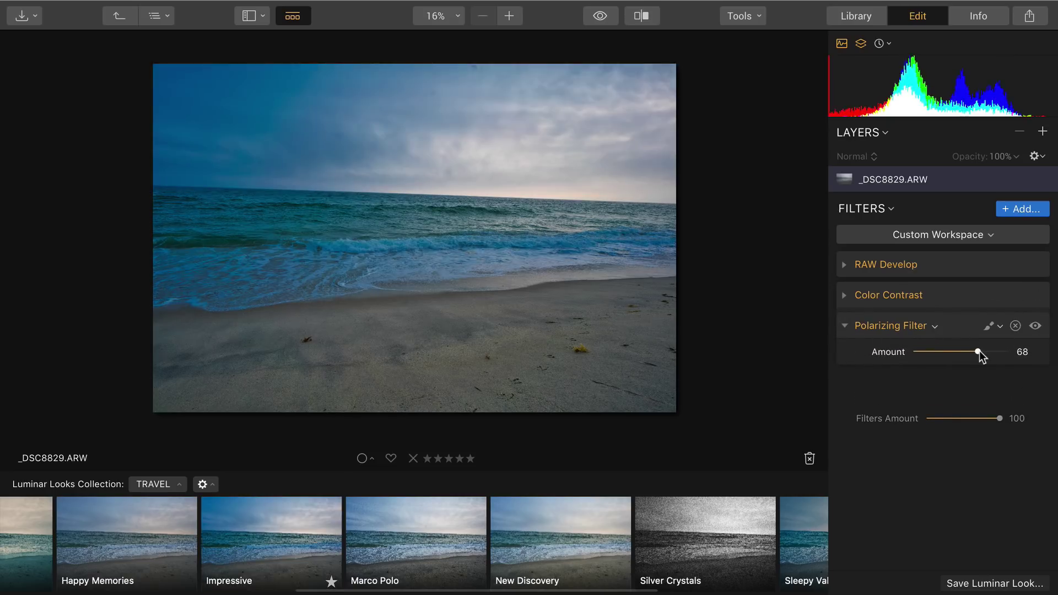
drag(979, 350, 975, 351)
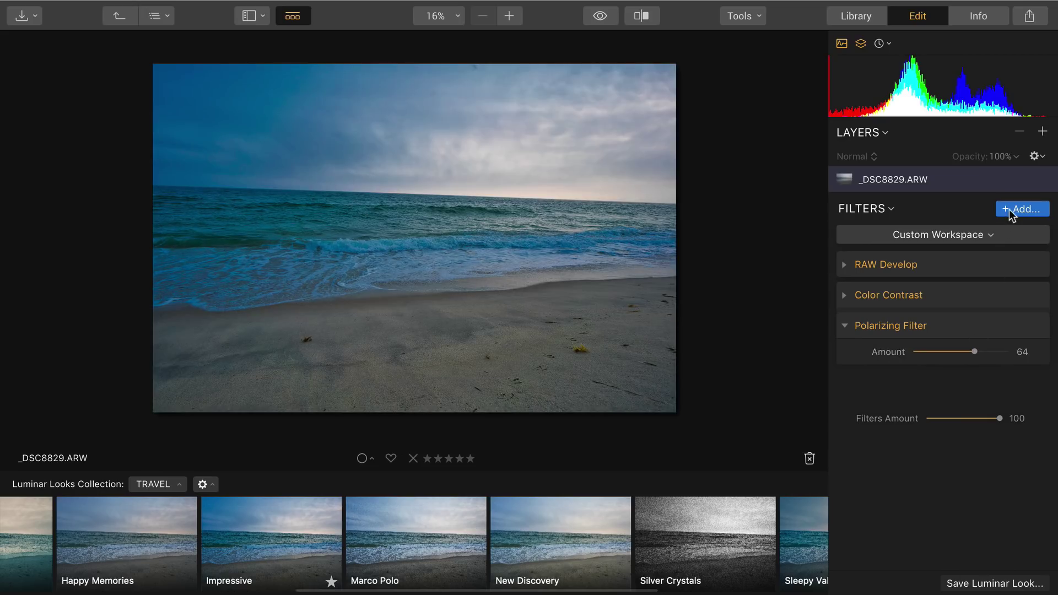
- Add the AI Sky Enhancer filter to the beach photo and set its Amount to 38
click(1011, 213)
text(sky)
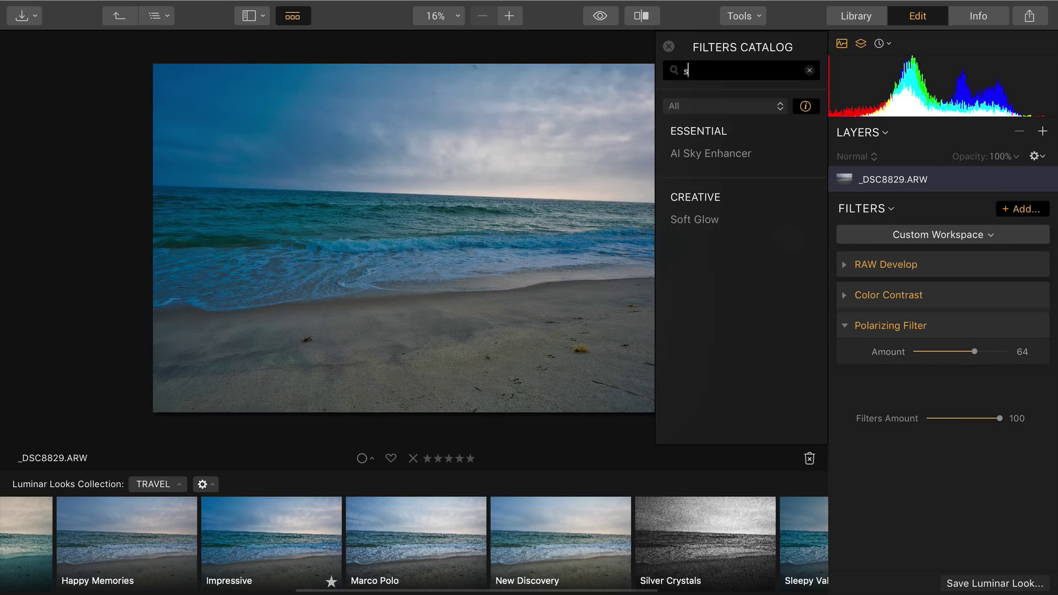
click(723, 154)
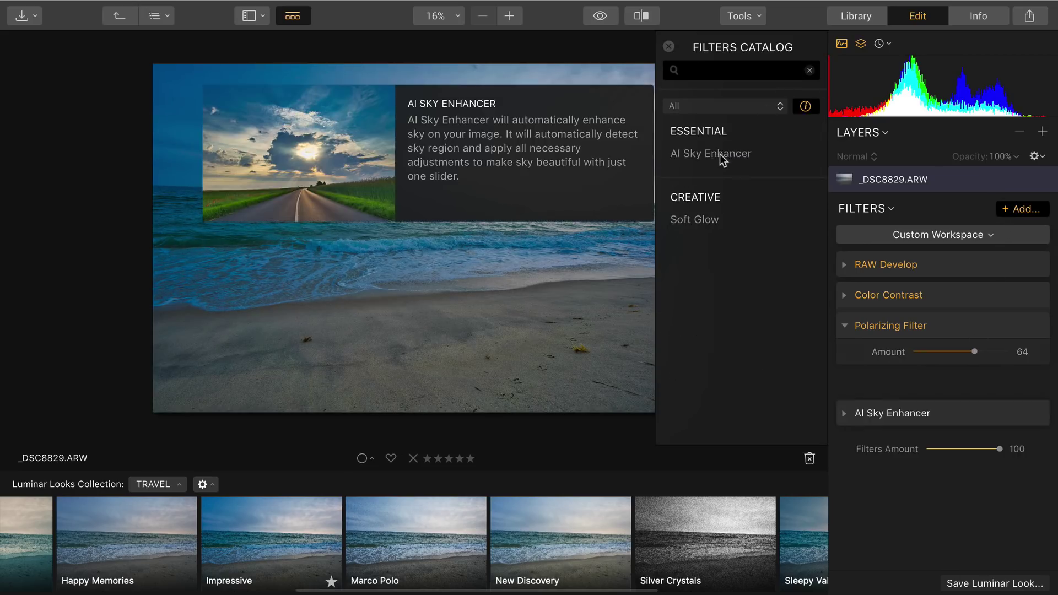
click(843, 414)
click(948, 413)
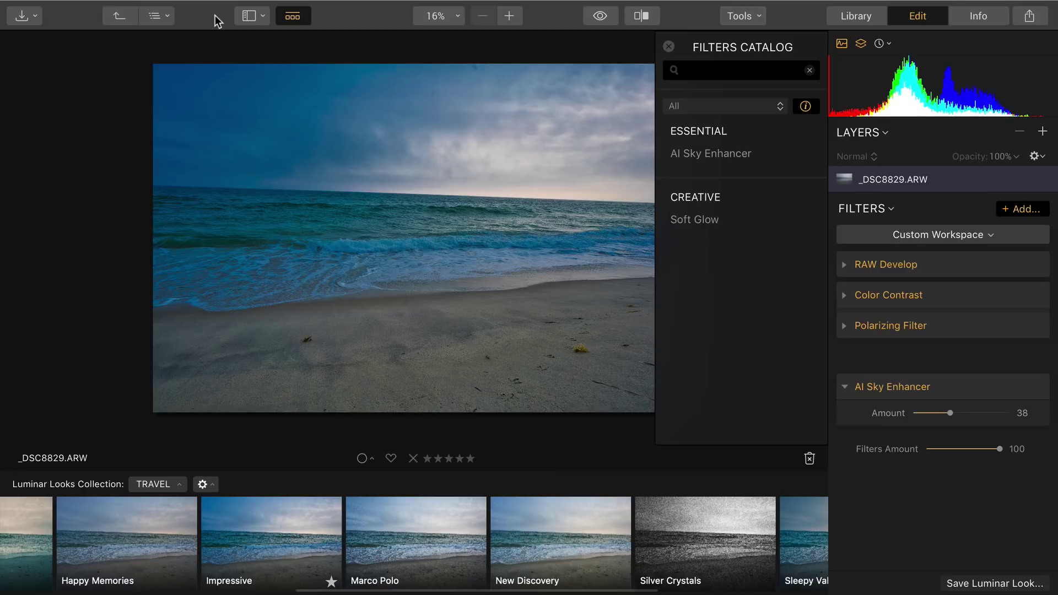
- Return to the library and select the people walking, lifeguard sign, breaking waves and first dark cloudy beach photos along with the edited shot
click(120, 18)
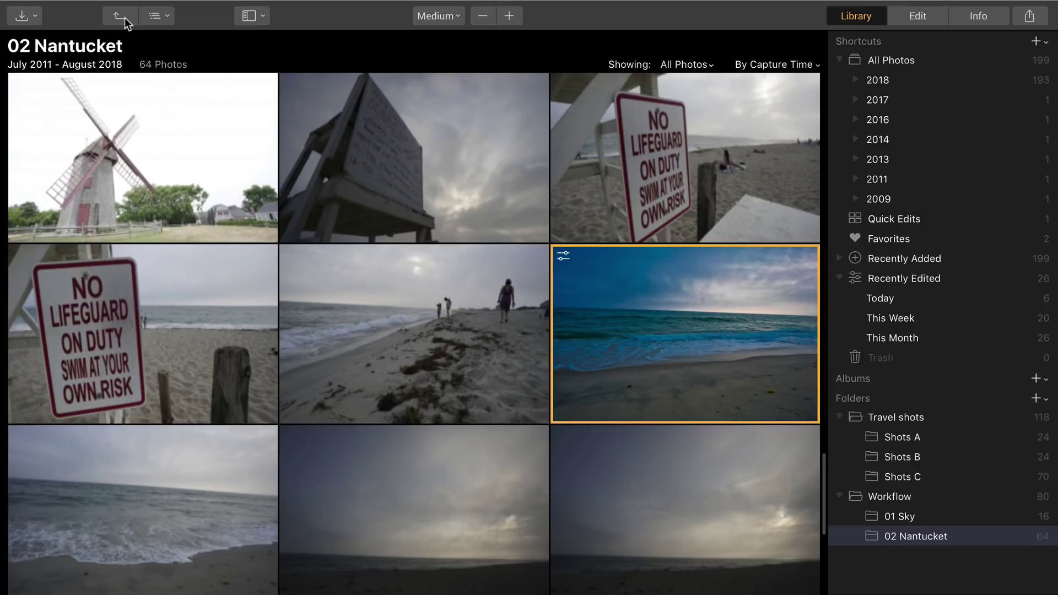
scroll(400, 239, down, 2)
super+click(401, 241)
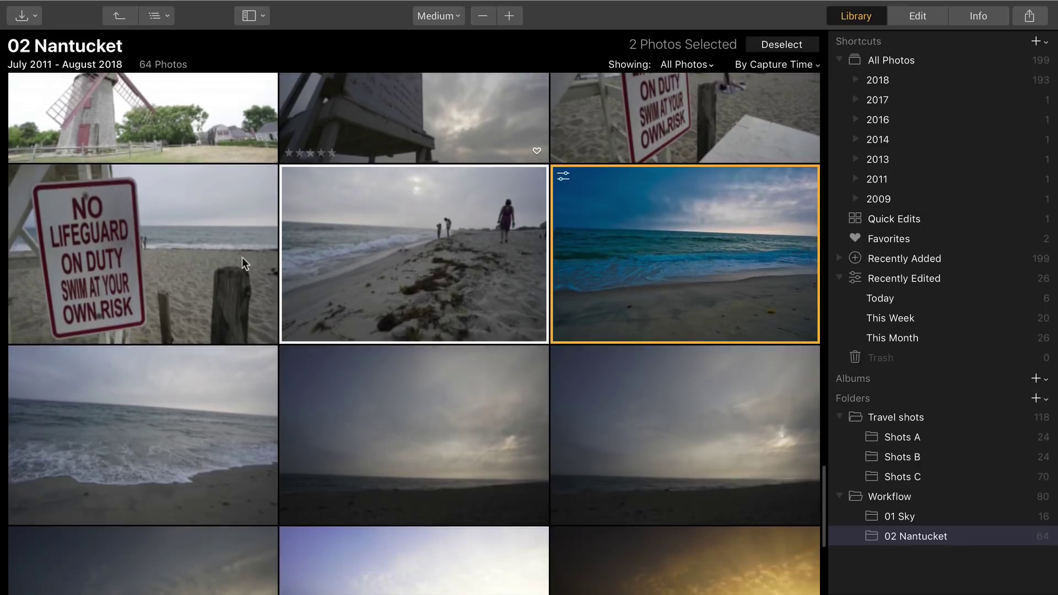
super+click(187, 257)
super+click(185, 419)
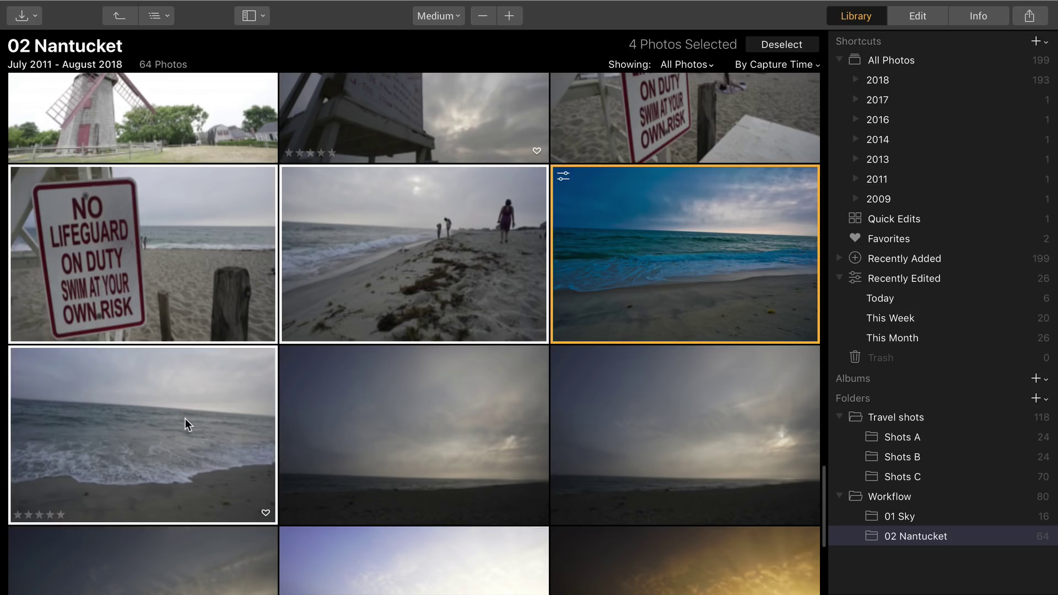
super+click(404, 422)
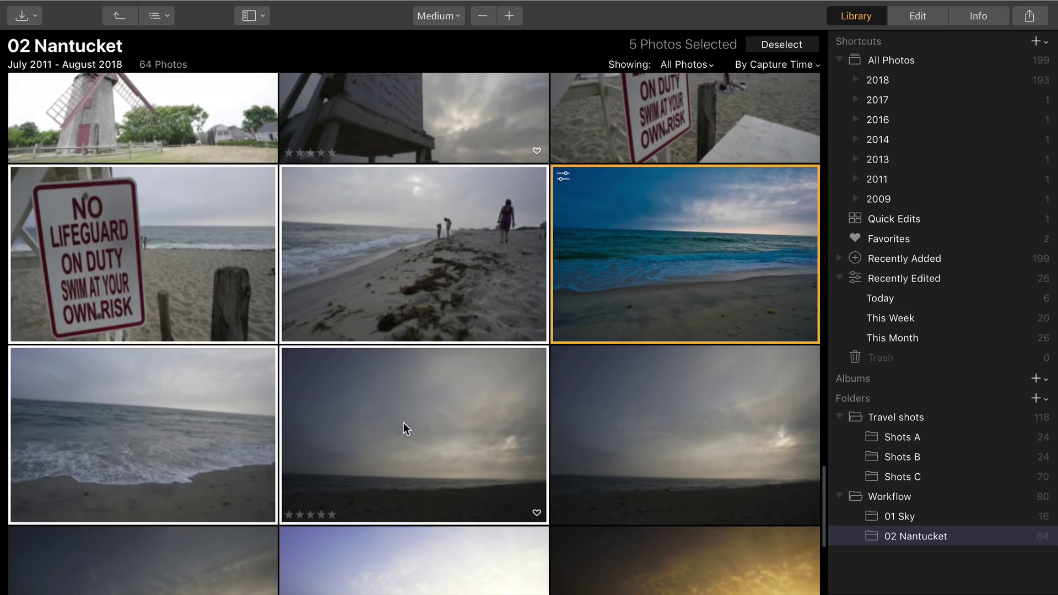
- Show the images from the same date and add the other lifeguard sign photo and five cloudy or blue-sky beach shots to the selection
right_click(621, 278)
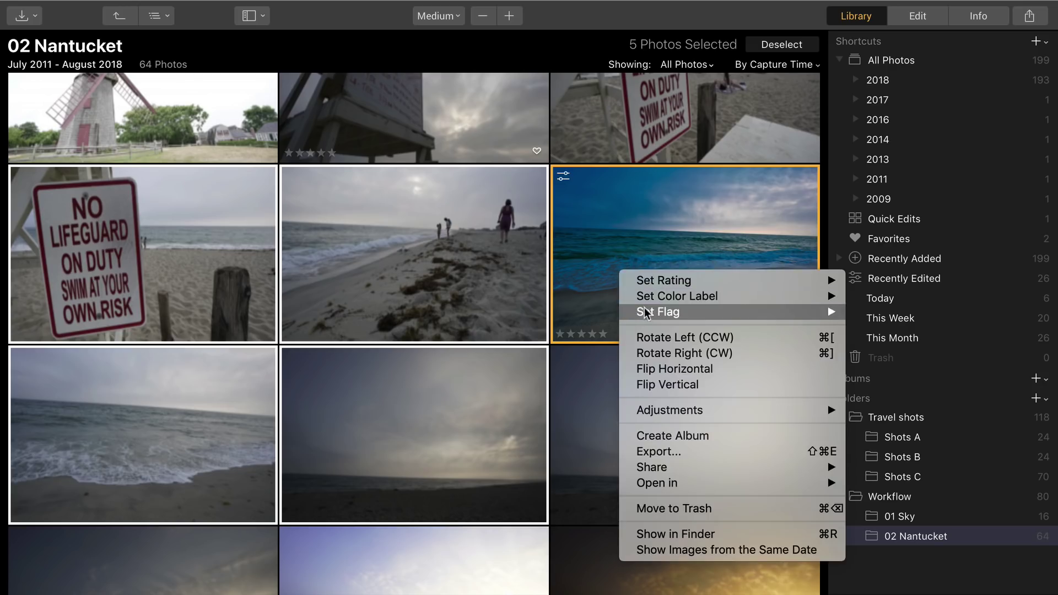
click(712, 550)
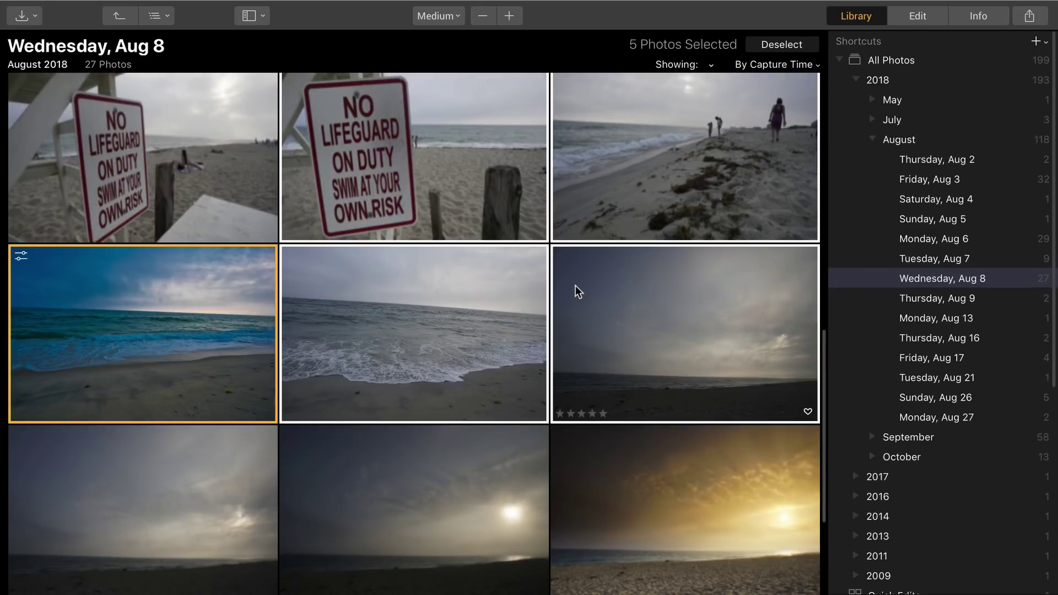
super+click(192, 140)
scroll(192, 140, down, 2)
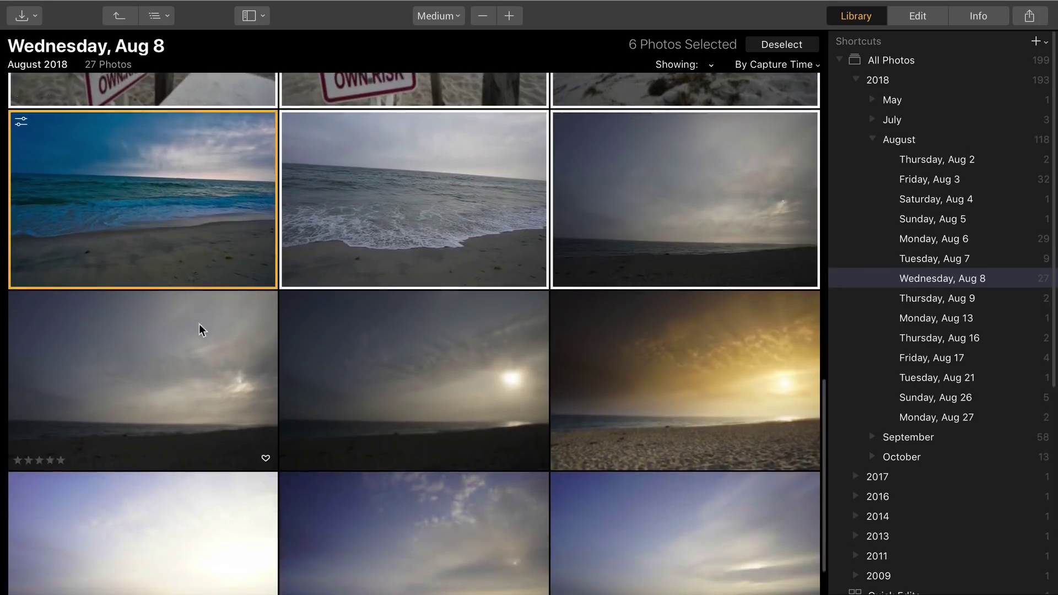
super+click(214, 336)
scroll(331, 386, down, 1)
super+click(380, 411)
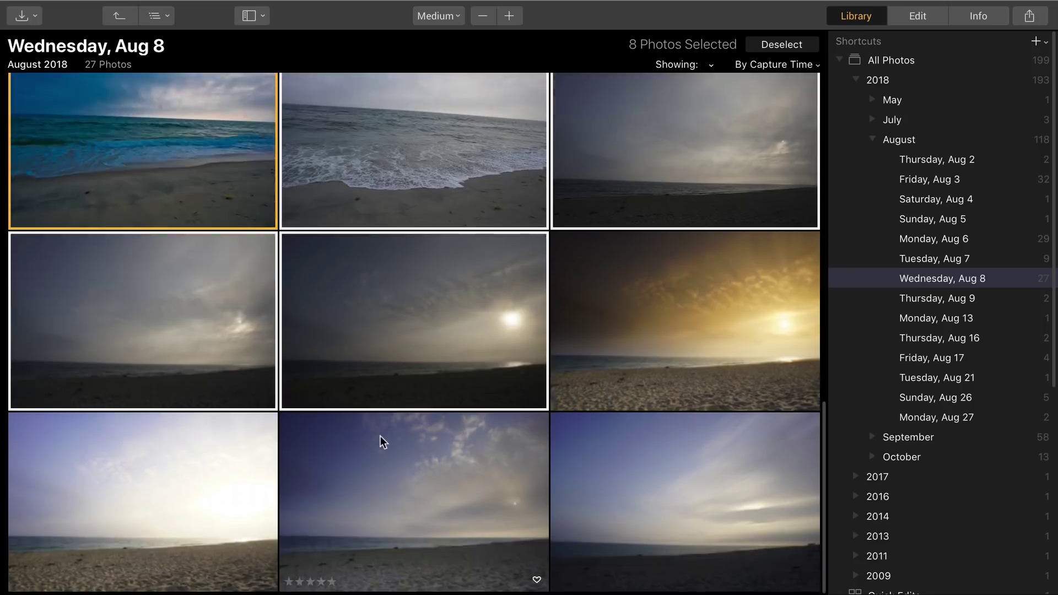
super+click(380, 435)
super+click(207, 446)
super+click(646, 521)
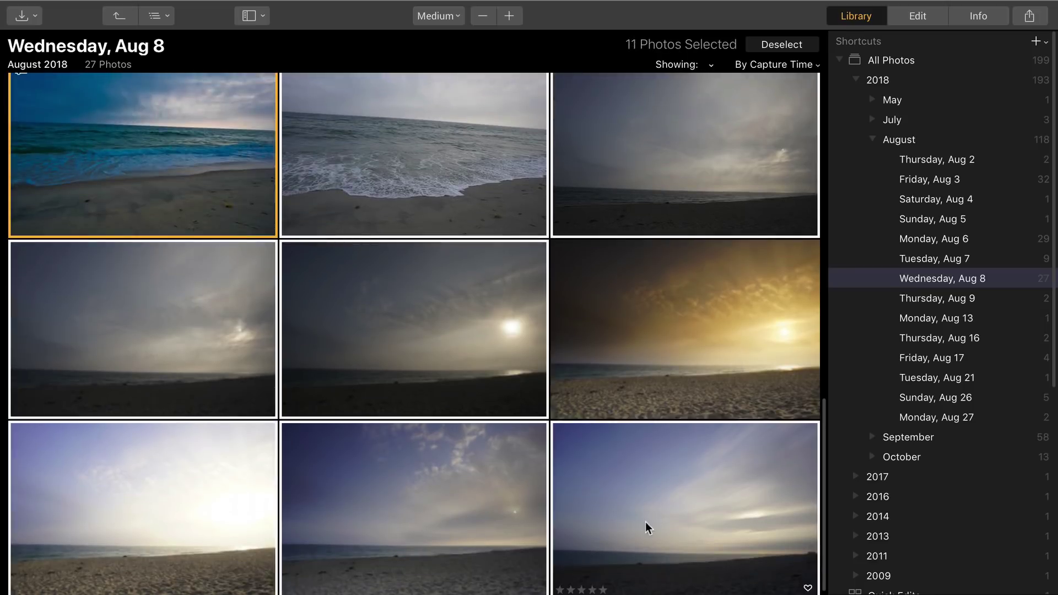
- Review the selected beach photos and sync the edited photo's adjustments to all of them
scroll(646, 521, up, 5)
scroll(646, 522, down, 3)
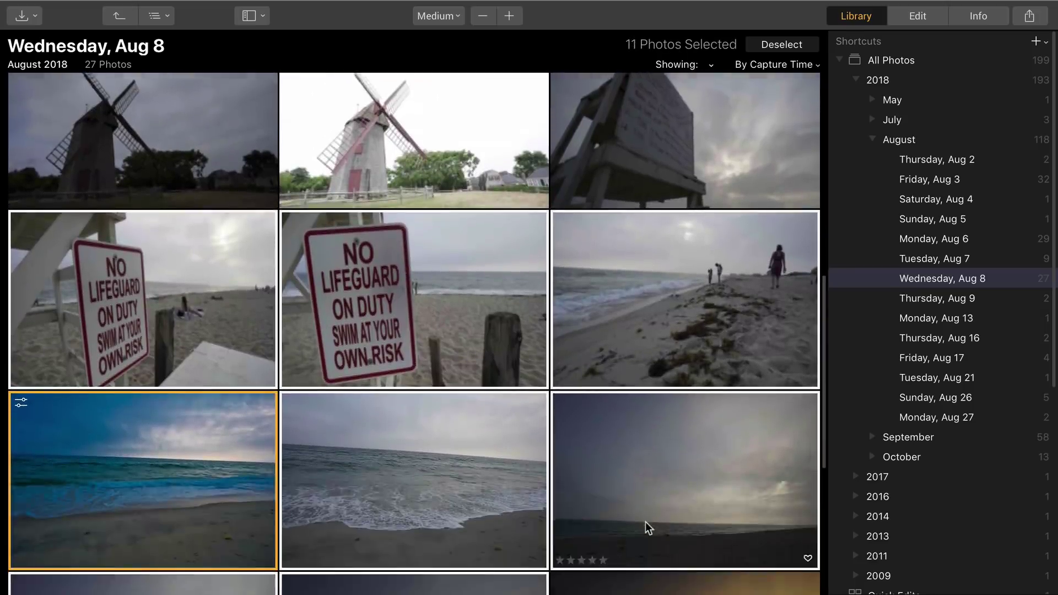
scroll(646, 522, down, 2)
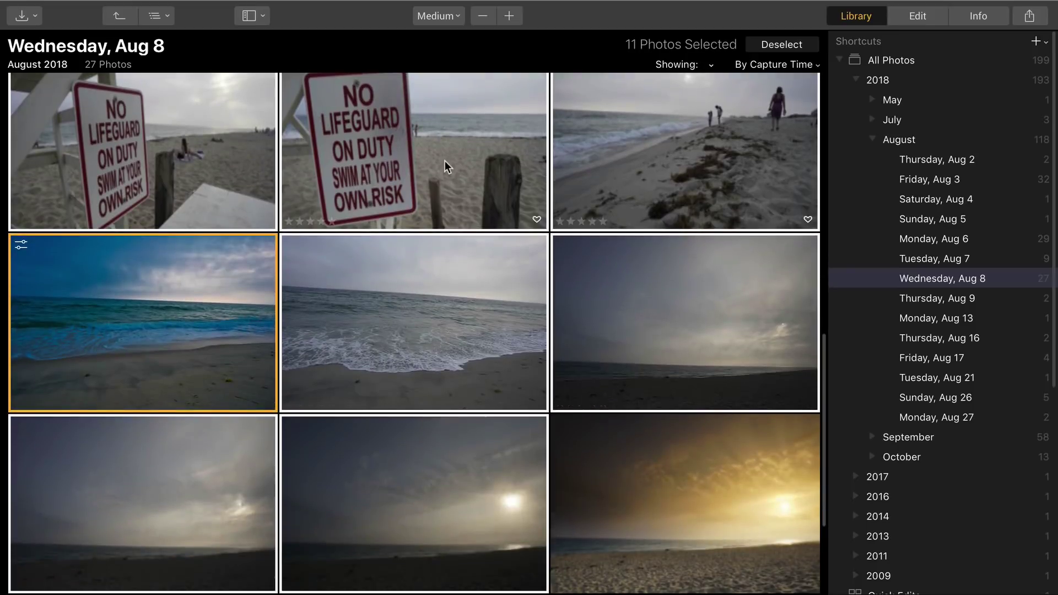
right_click(445, 160)
mouse_move(493, 299)
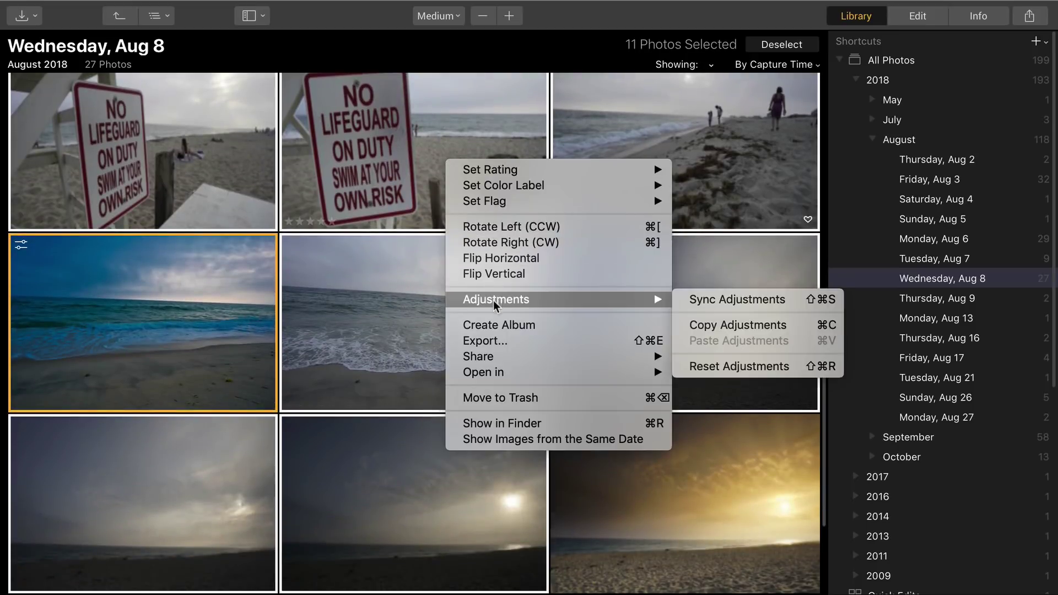
click(703, 305)
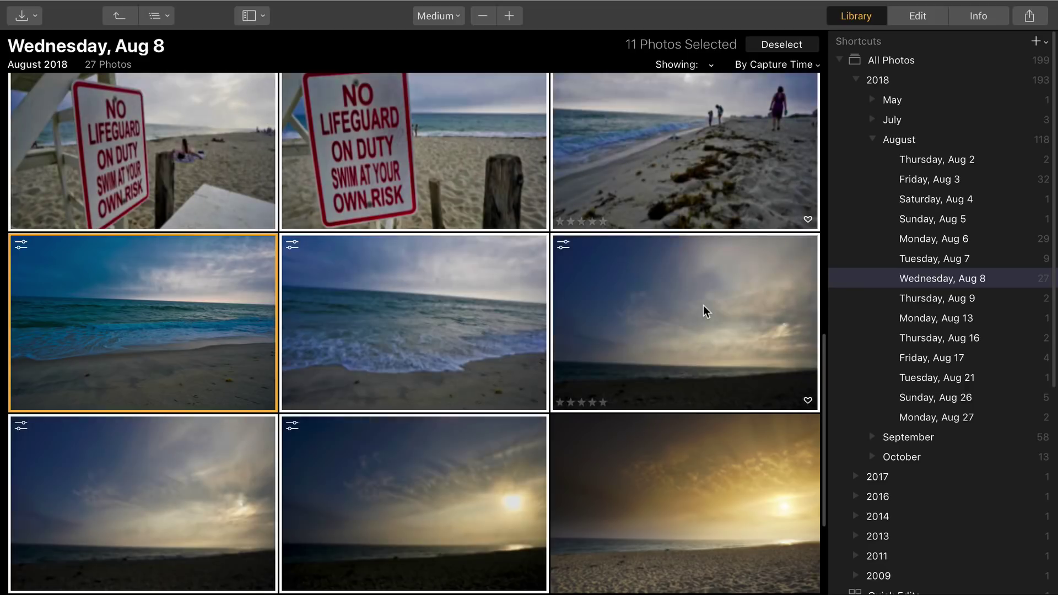
scroll(703, 305, up, 2)
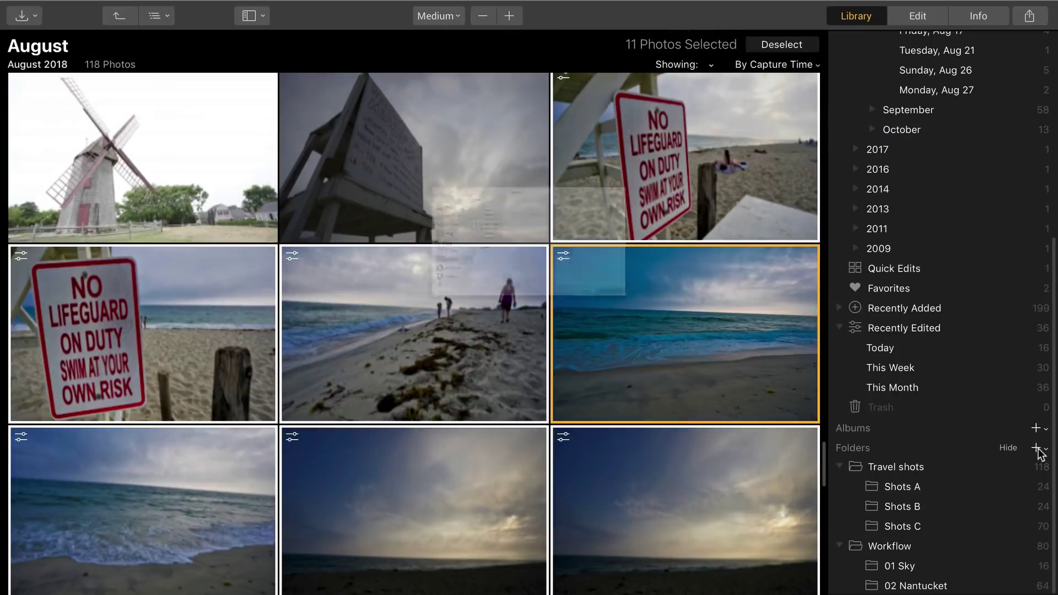
- Add the Test Library folder from the Desktop to the library's folders
click(1037, 448)
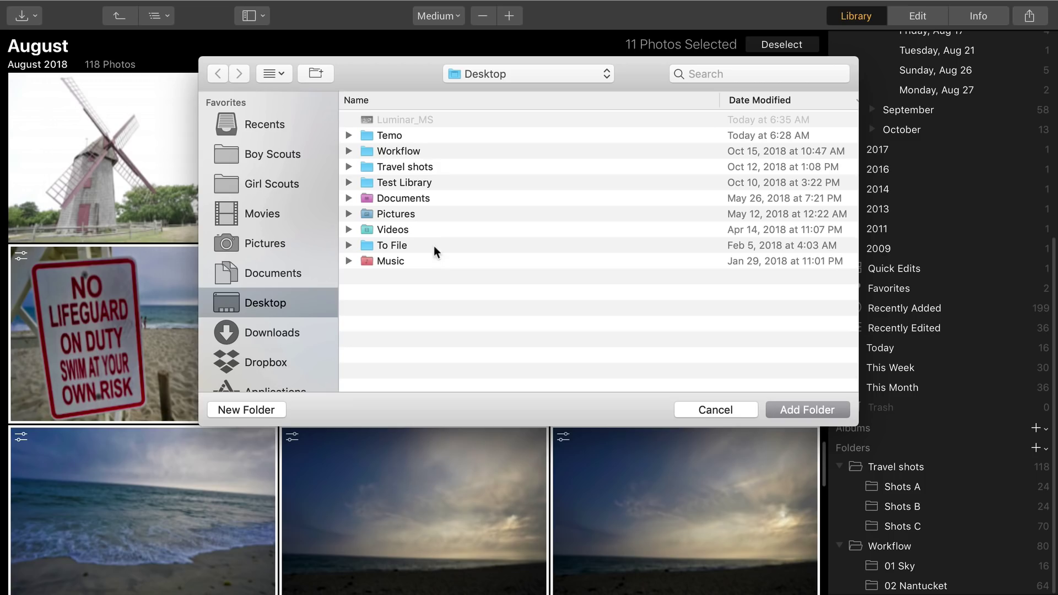
click(416, 182)
click(776, 408)
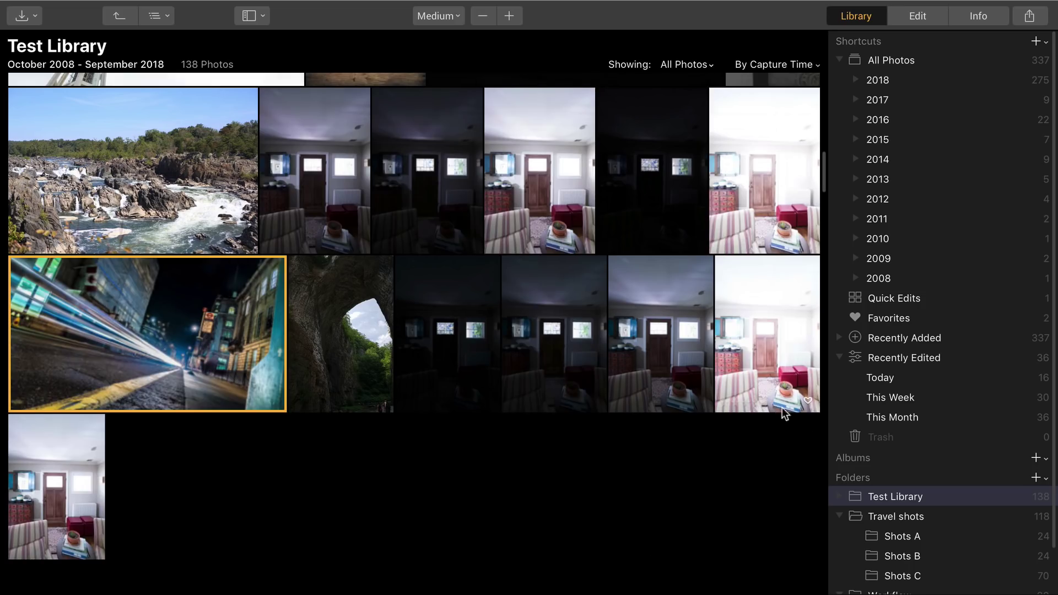
- Expand the Test Library folder, open its 03 HDR folder and reveal the HDR subfolders
click(837, 498)
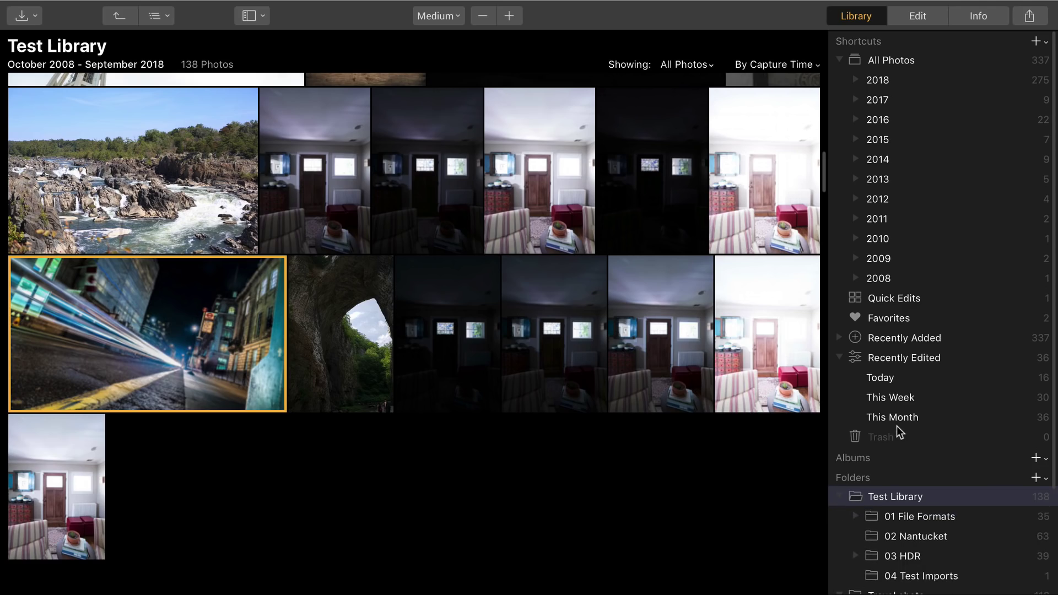
scroll(898, 429, down, 5)
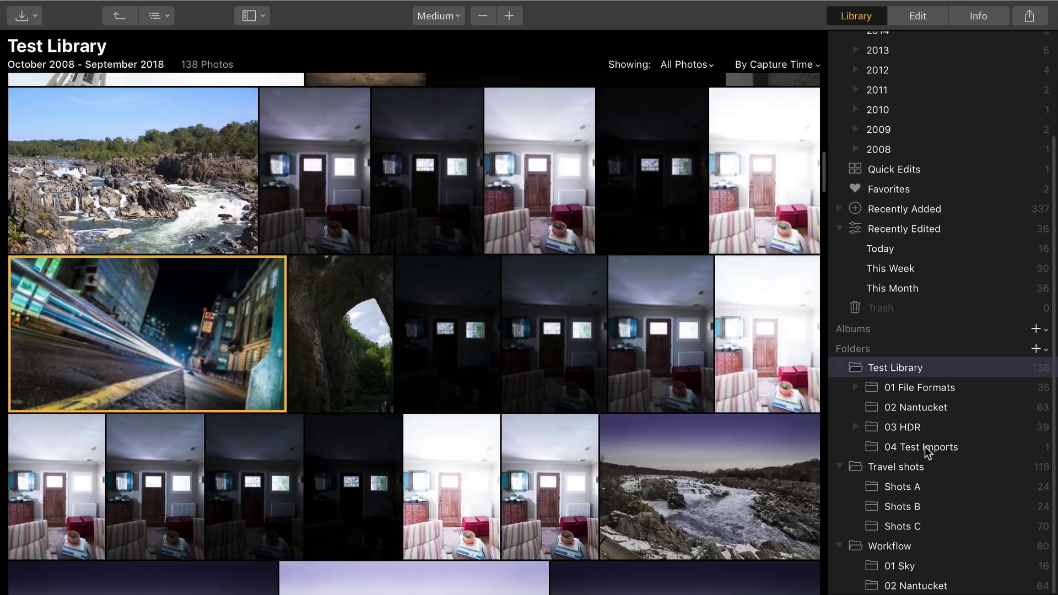
click(928, 451)
click(909, 428)
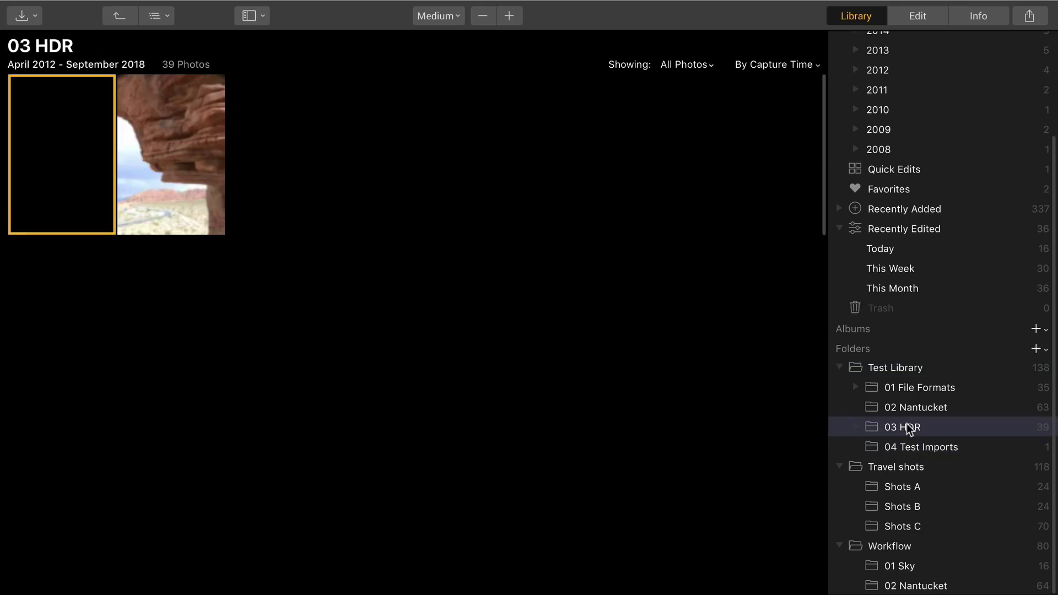
click(856, 428)
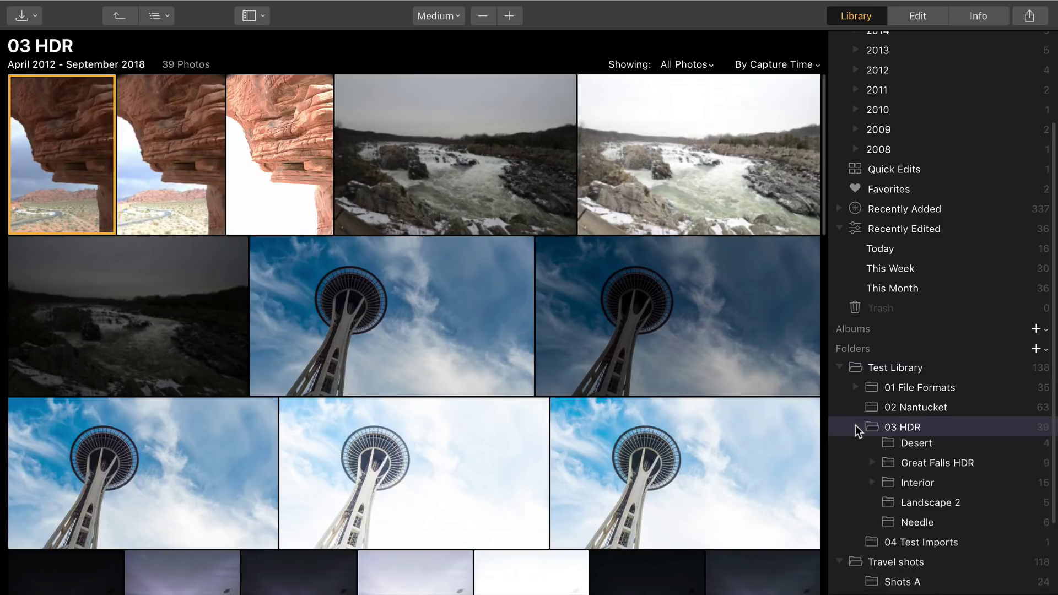
scroll(909, 400, down, 2)
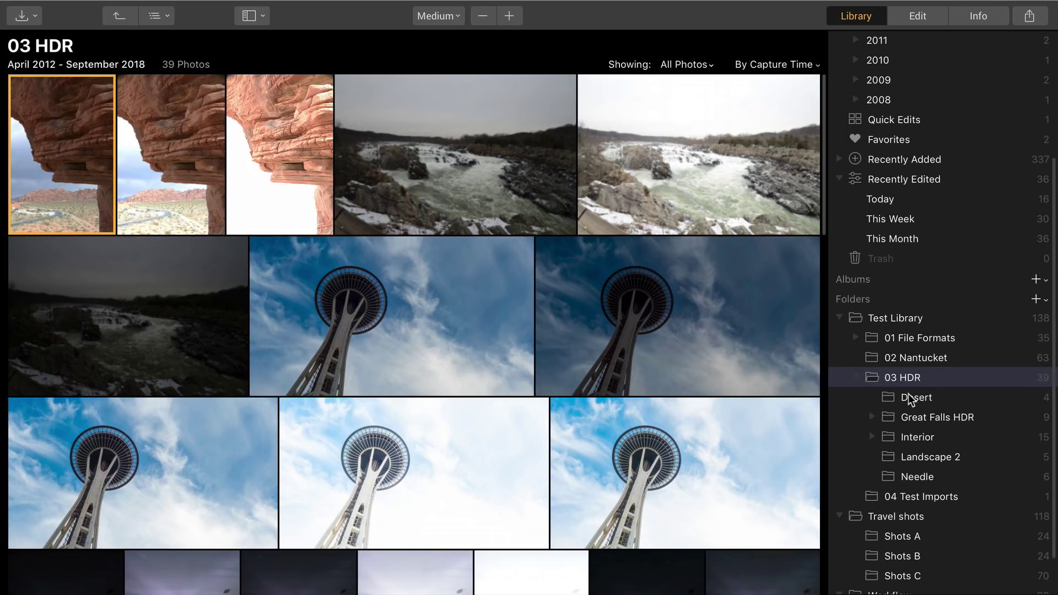
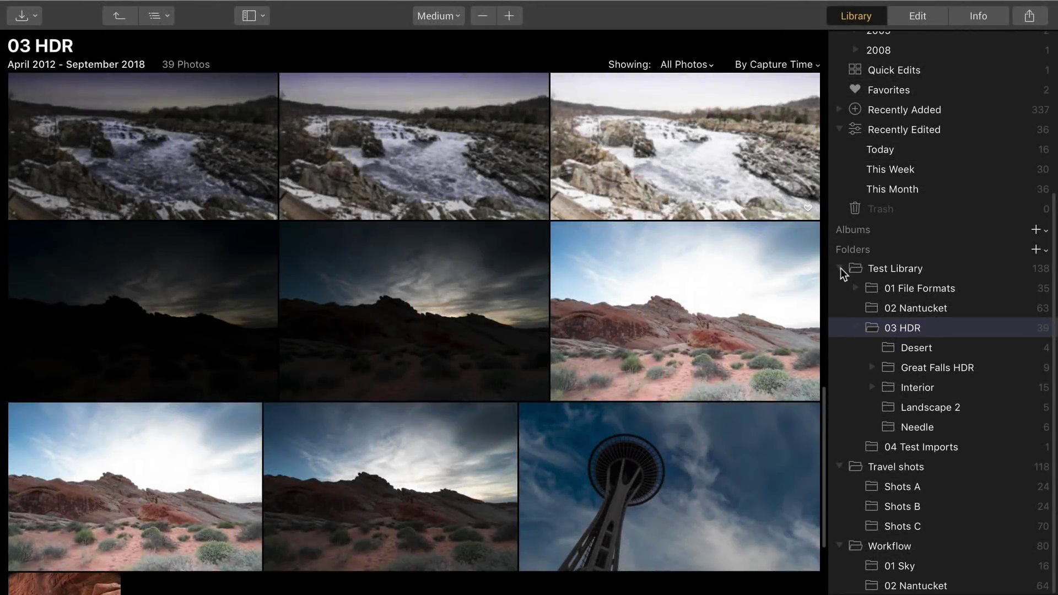
- Collapse the Test Library folder and browse the photos in the Travel shots folder
click(841, 268)
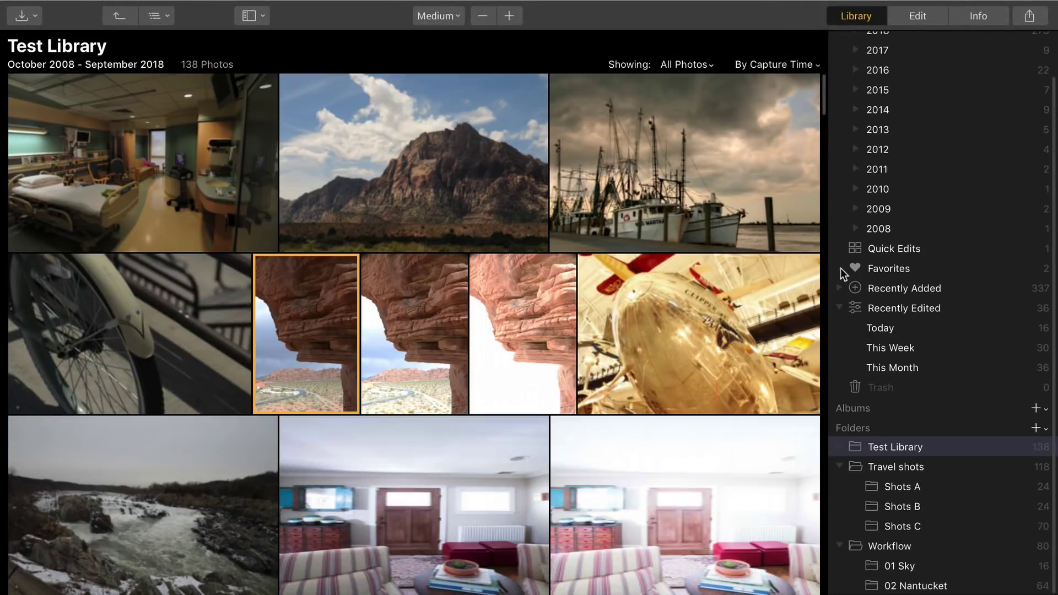
click(897, 468)
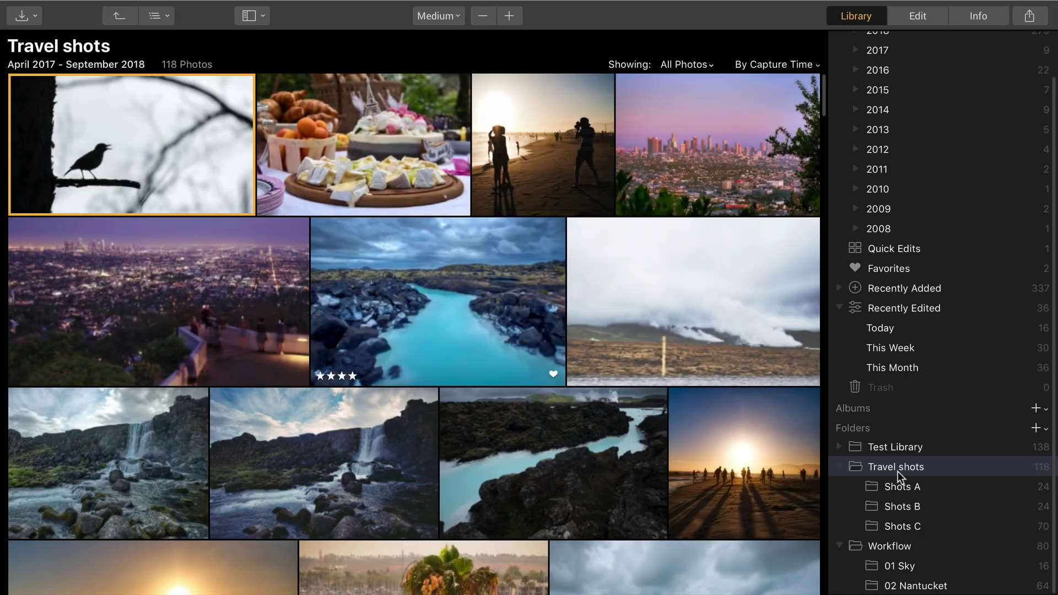
scroll(805, 295, down, 5)
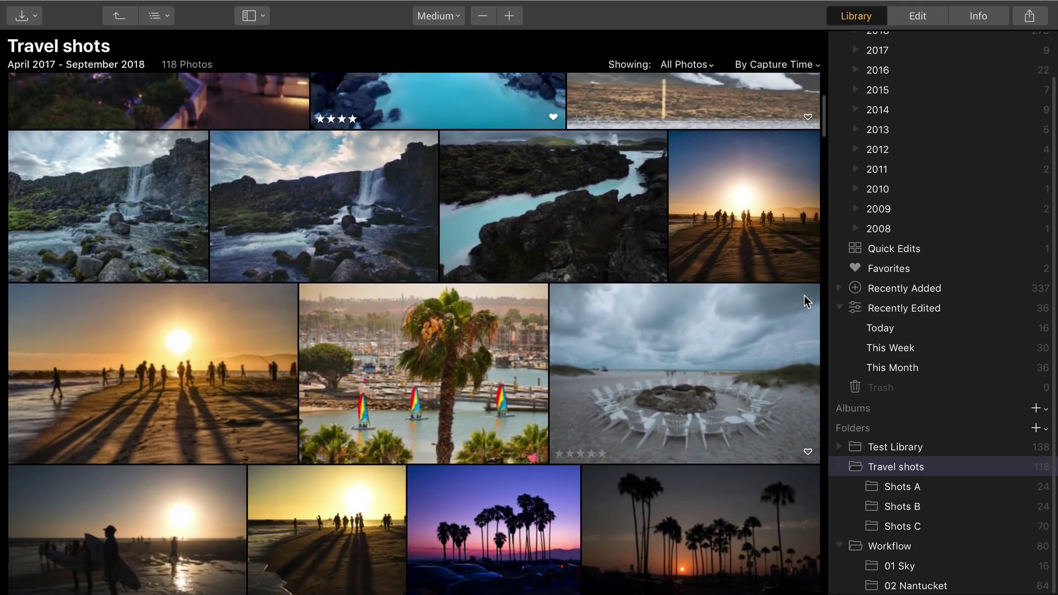
- Create a subfolder named Selects inside the Travel shots folder and open it
right_click(912, 467)
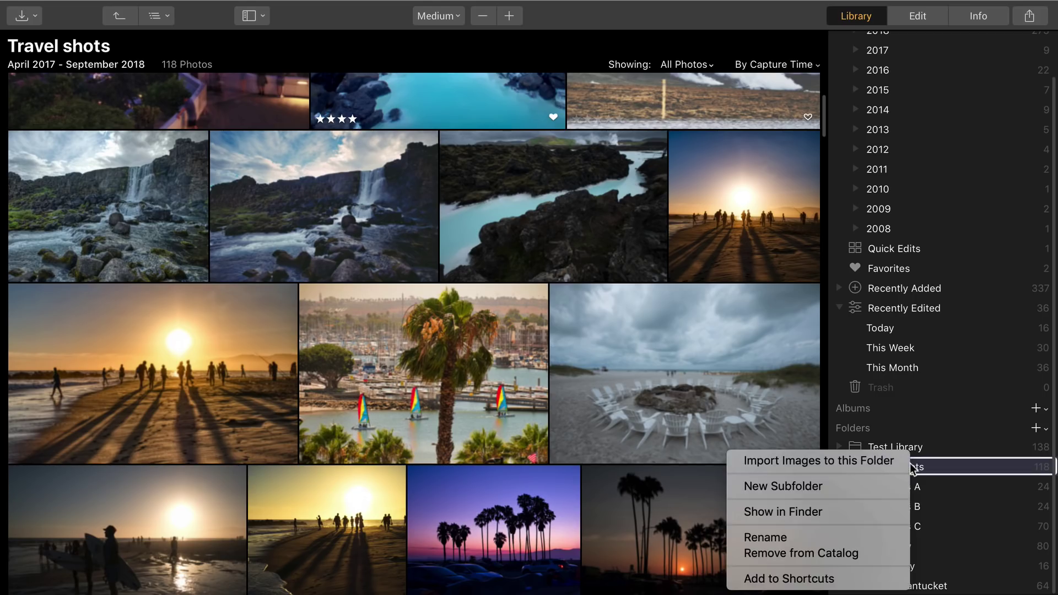
click(783, 486)
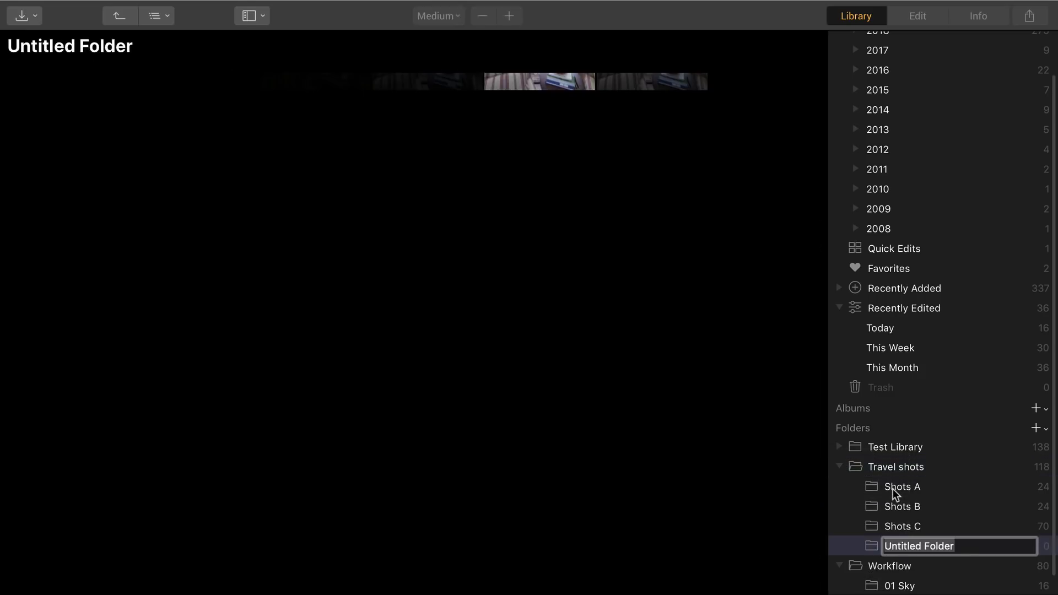
text(Selects)
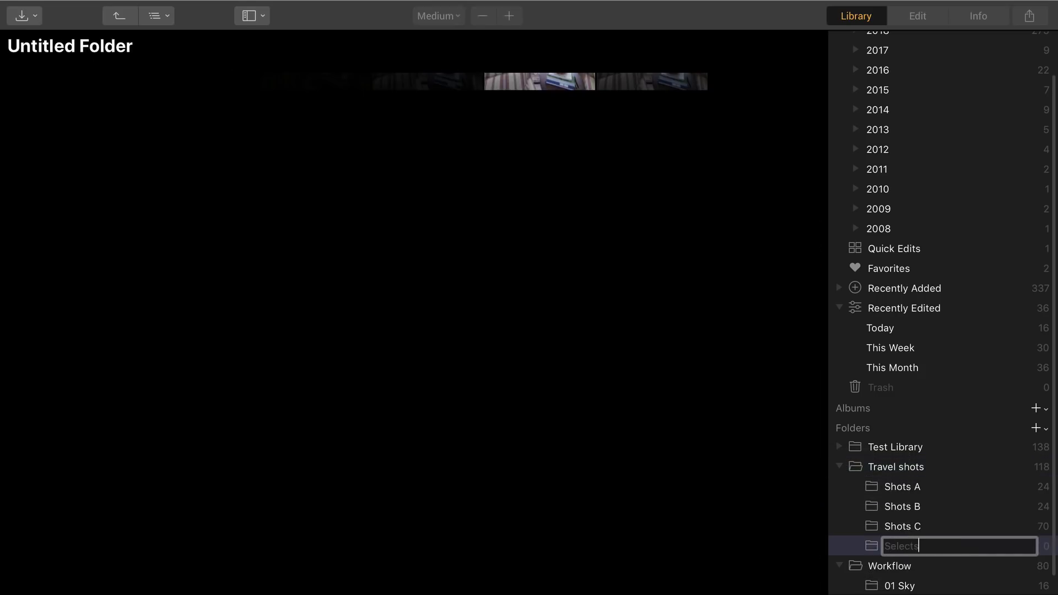
key(Return)
click(912, 507)
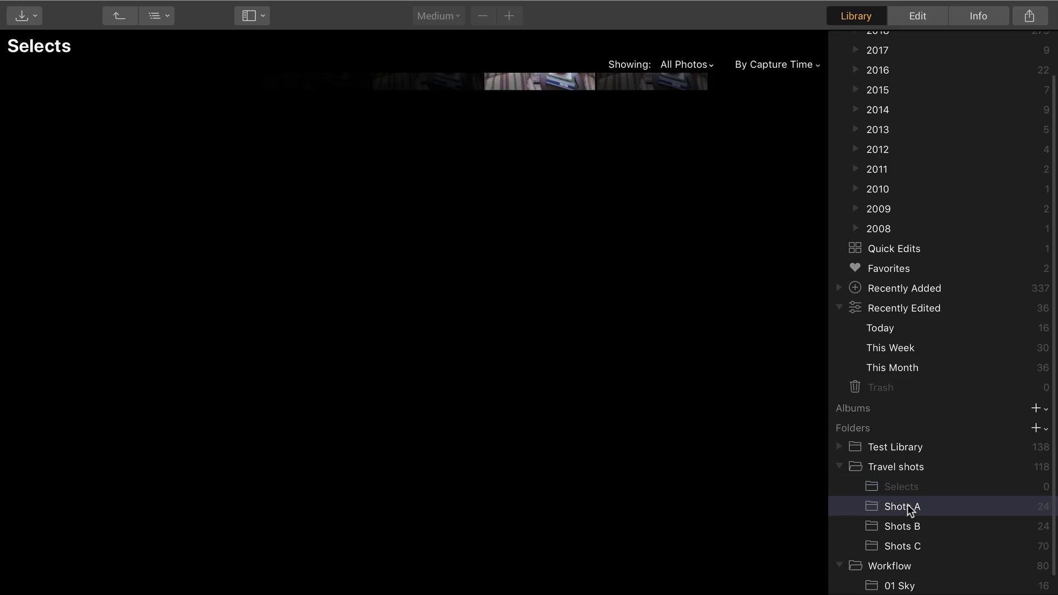
click(903, 491)
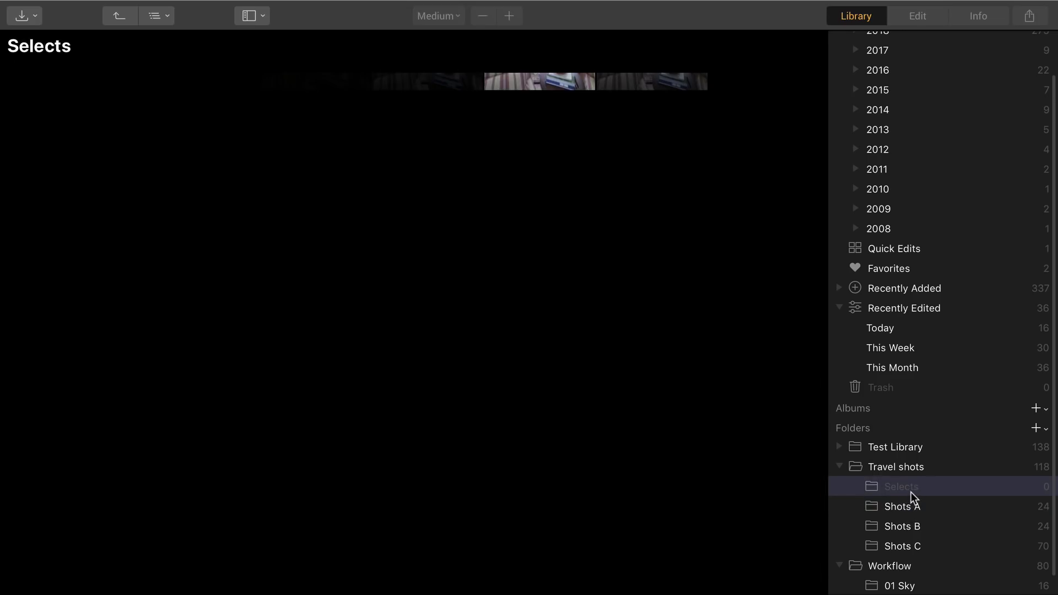
- Move eight photos from the Travel shots folder into Selects: the turquoise river, beach photographers, night city, two beach sunsets and three palm shots
click(902, 469)
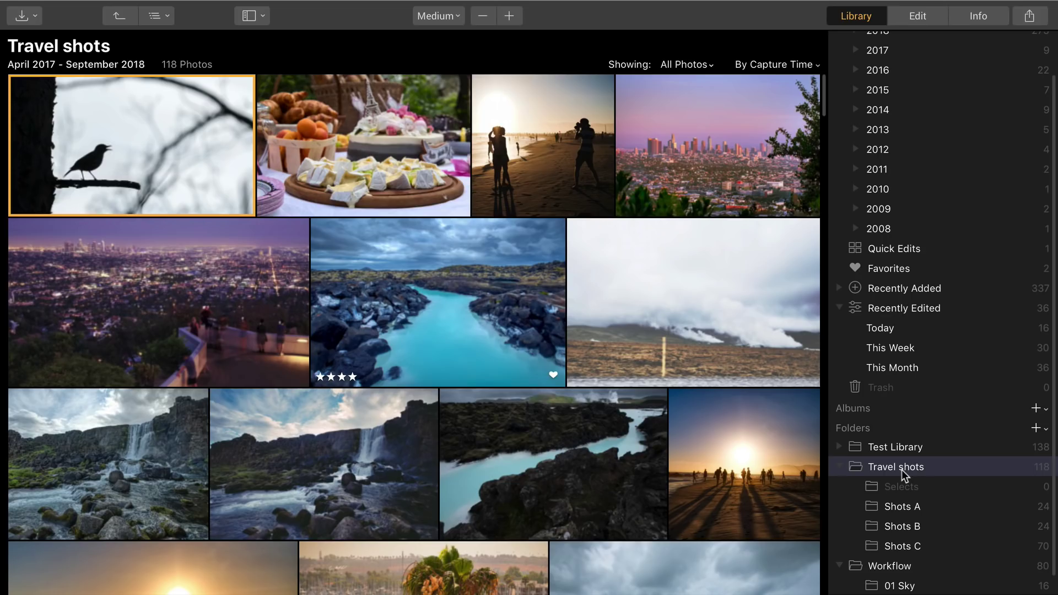
click(450, 266)
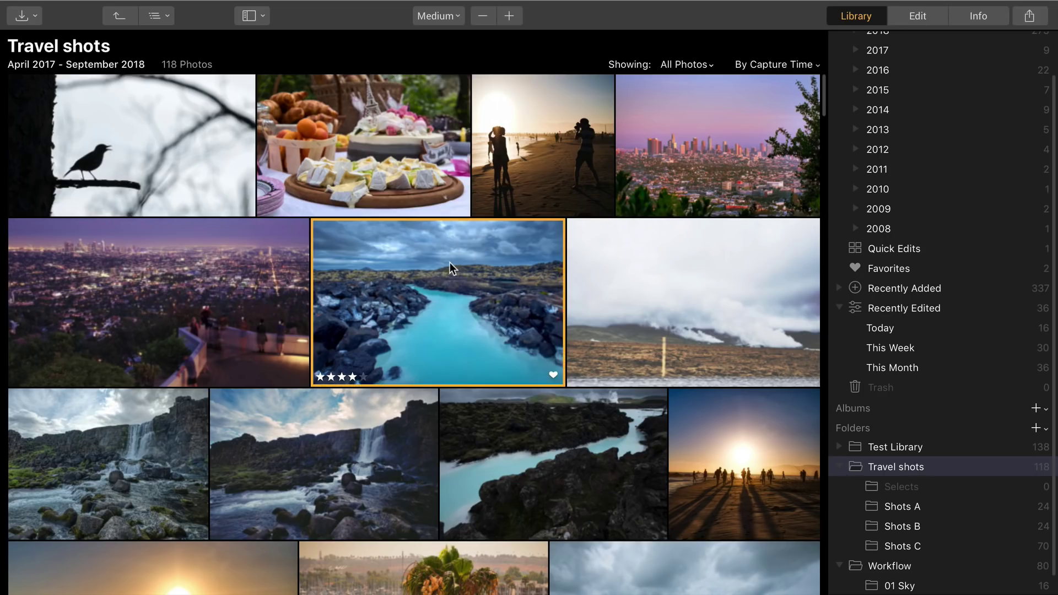
super+click(542, 162)
super+click(263, 278)
scroll(265, 276, down, 4)
super+click(711, 267)
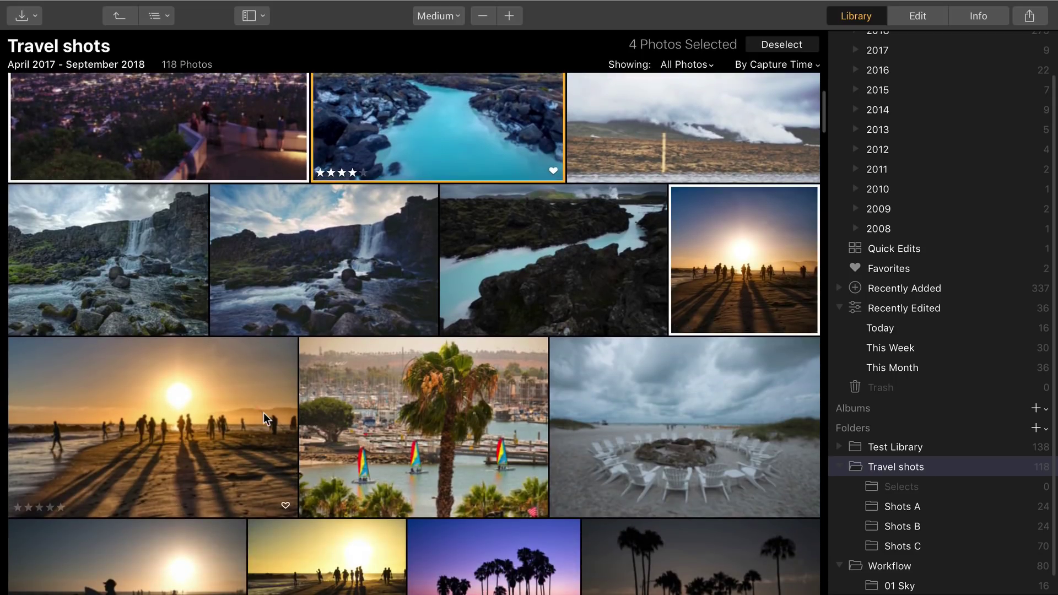
super+click(188, 425)
scroll(189, 425, down, 3)
super+click(442, 441)
super+click(679, 425)
scroll(221, 386, down, 5)
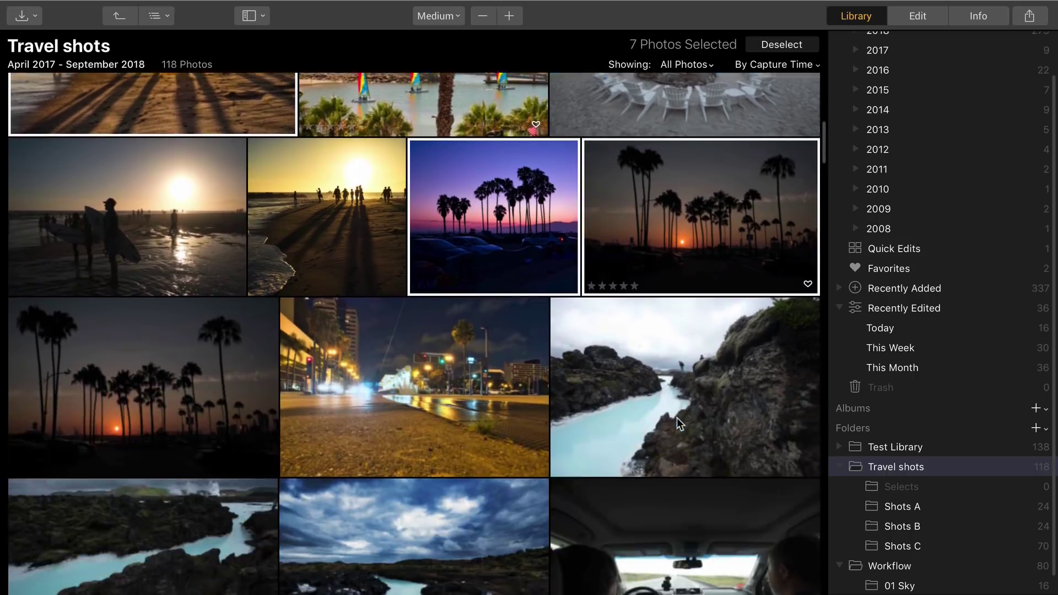
super+click(222, 386)
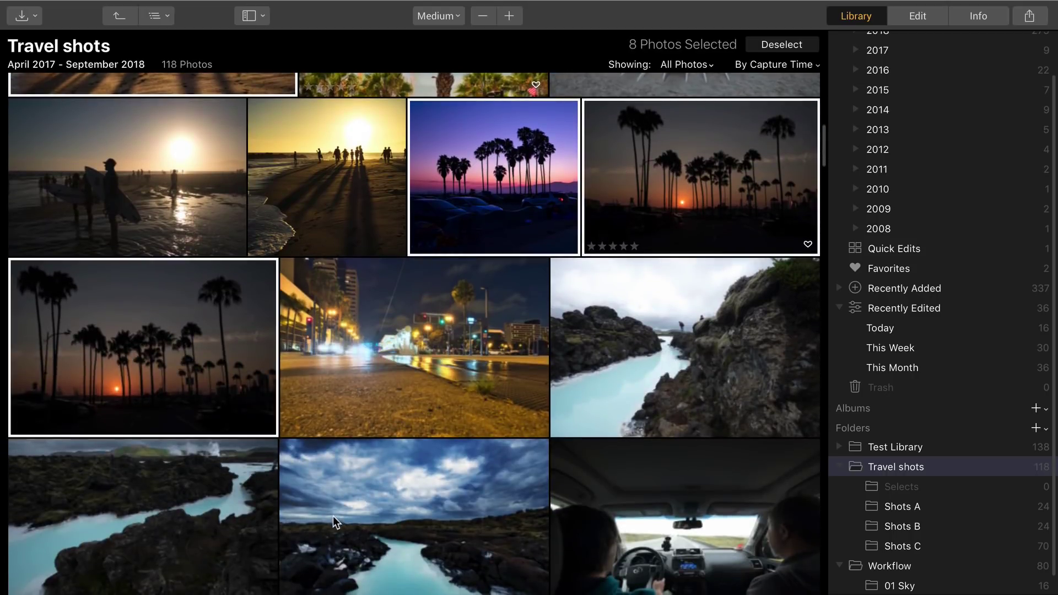
drag(651, 225, 908, 488)
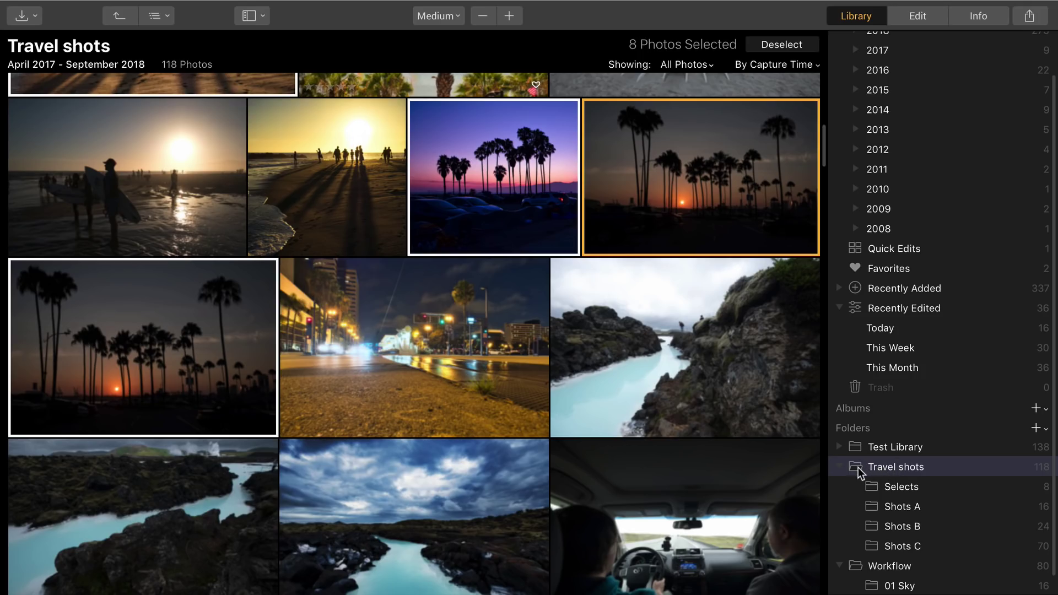
- Open the Selects folder in the library, reveal it in Finder and open it there
click(894, 489)
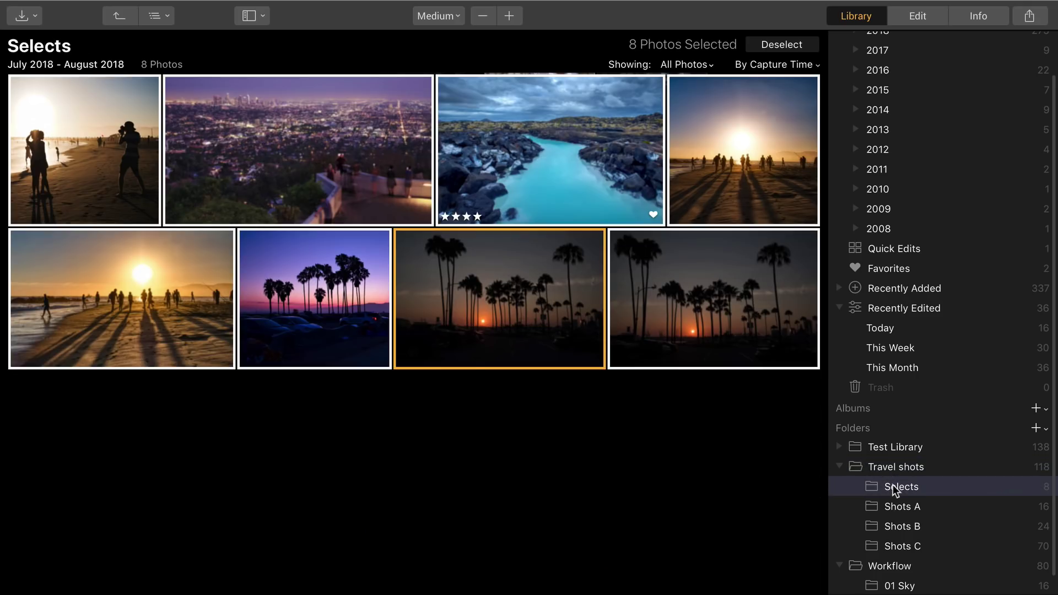
right_click(896, 491)
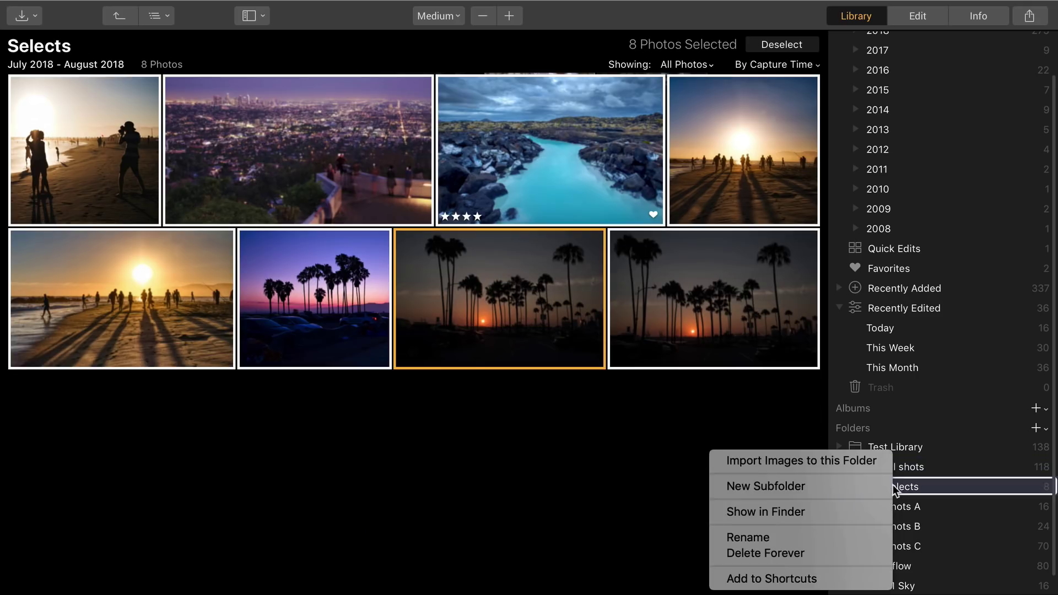
click(850, 516)
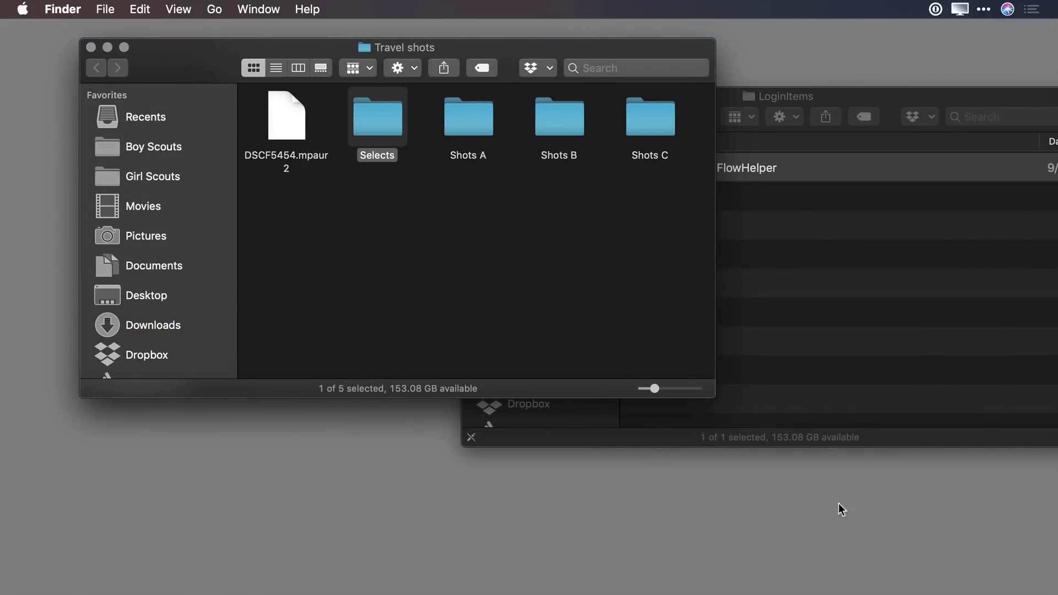
double_click(392, 123)
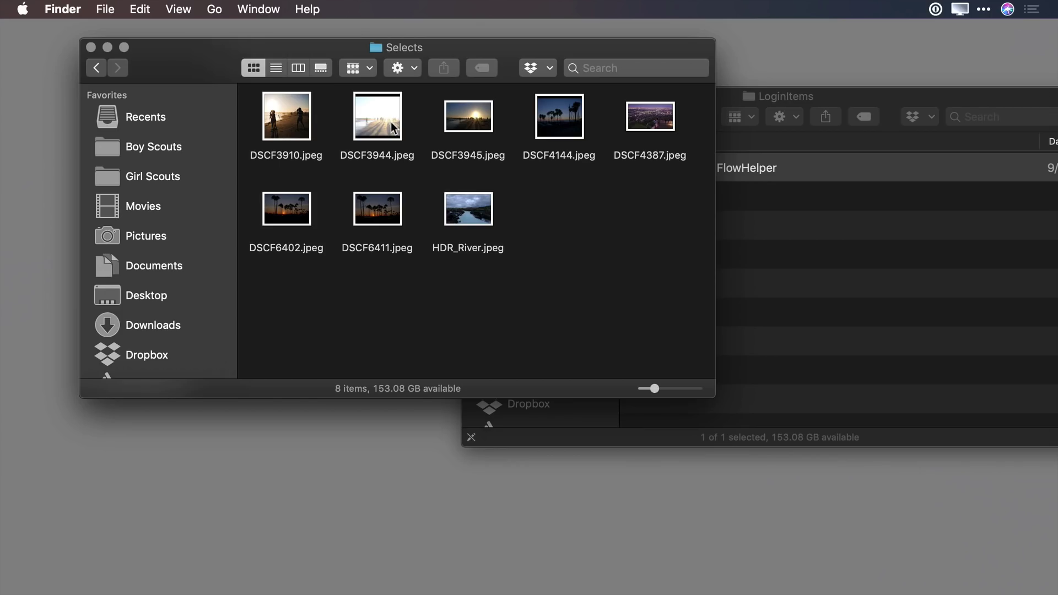
- Rename the file DSCF3945.jpeg in the Selects folder to Big Sunset and switch back to Luminar
click(468, 116)
key(Return)
text(Big Su)
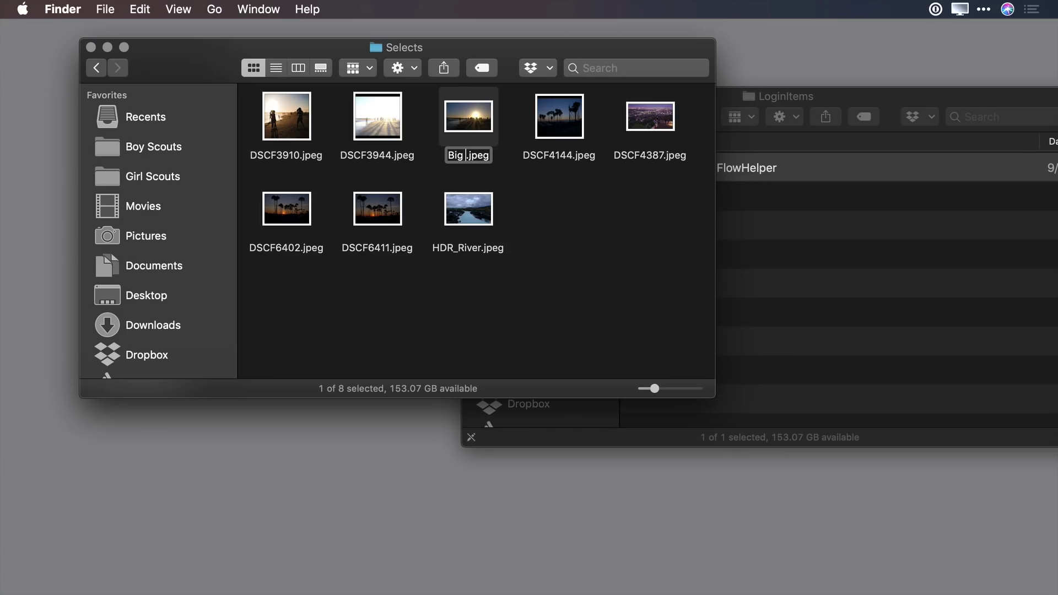
text(nset)
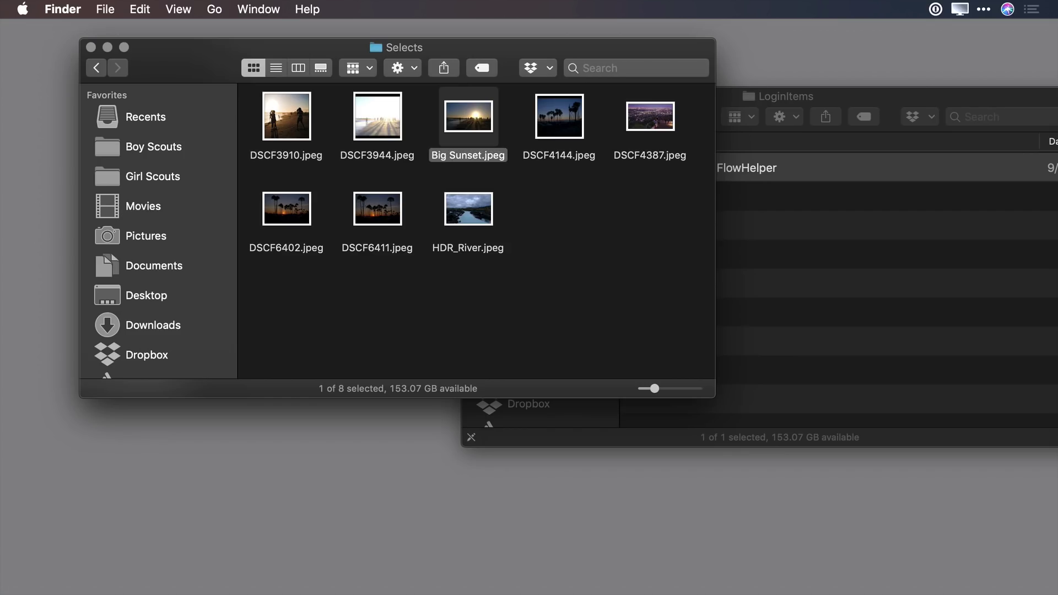
key(super+Tab)
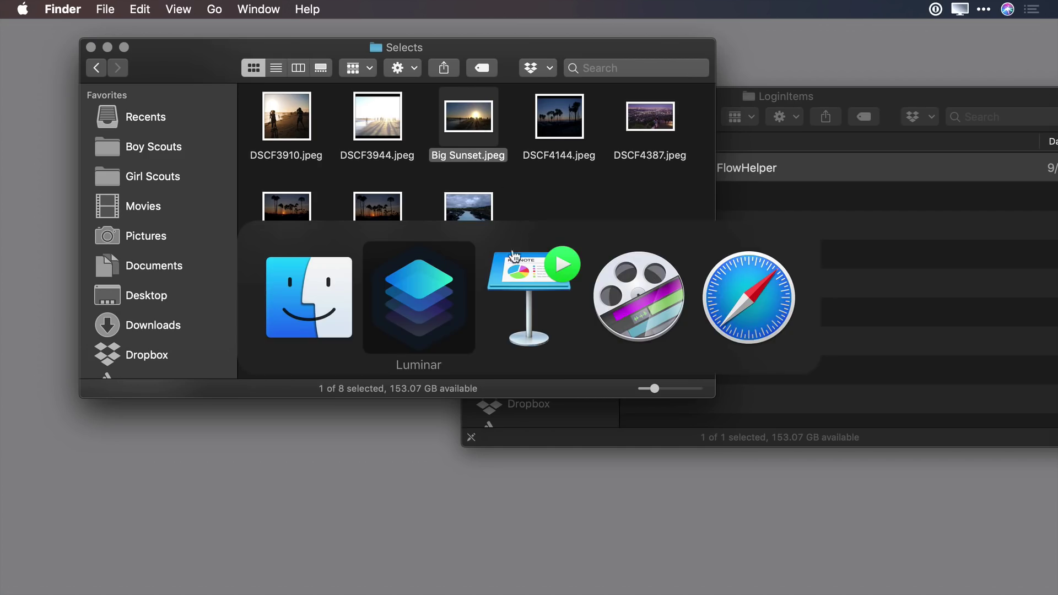
click(429, 295)
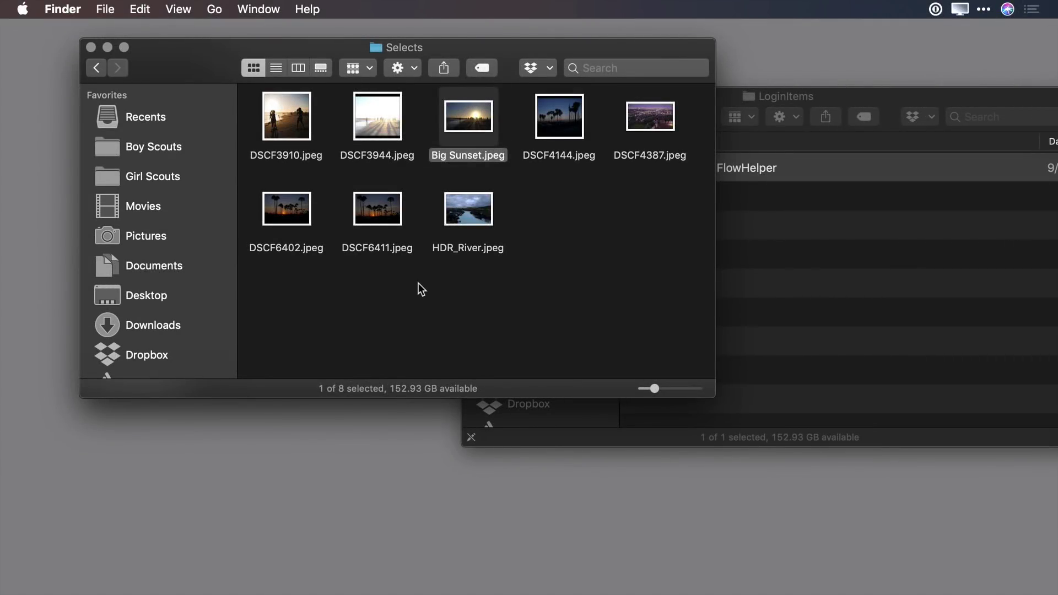
- In Finder, copy the 01 Sky folder from the Desktop's Workflow folder into the Travel shots folder
click(420, 288)
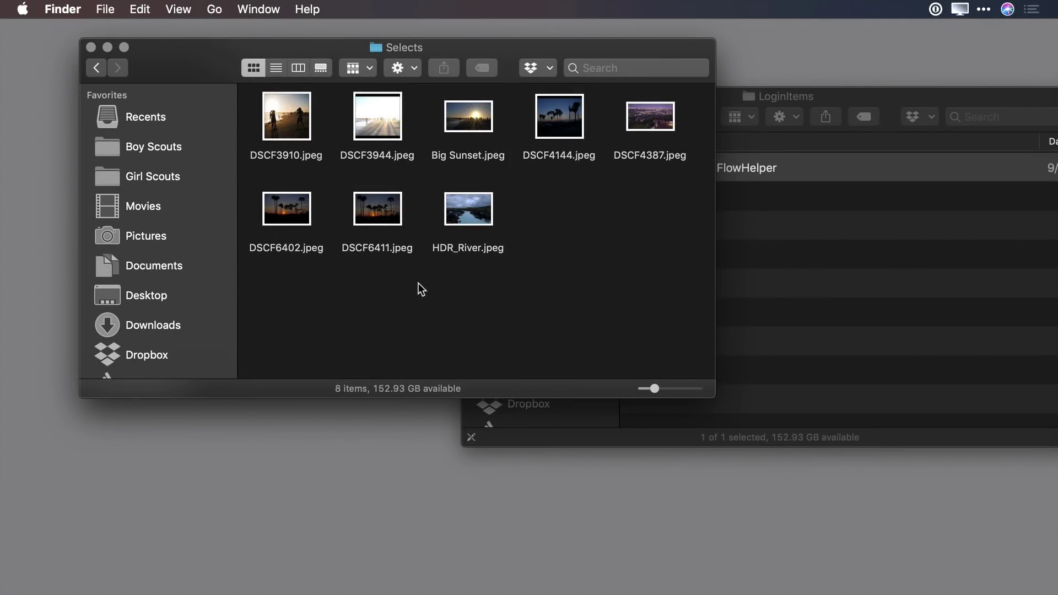
key(super+shift+d)
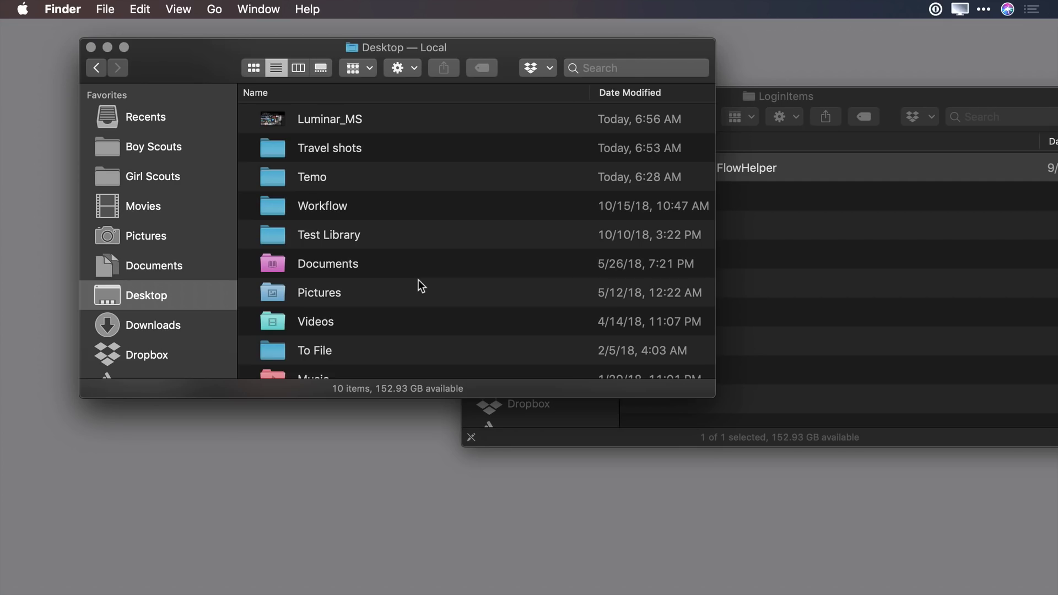
drag(713, 396, 718, 564)
double_click(257, 207)
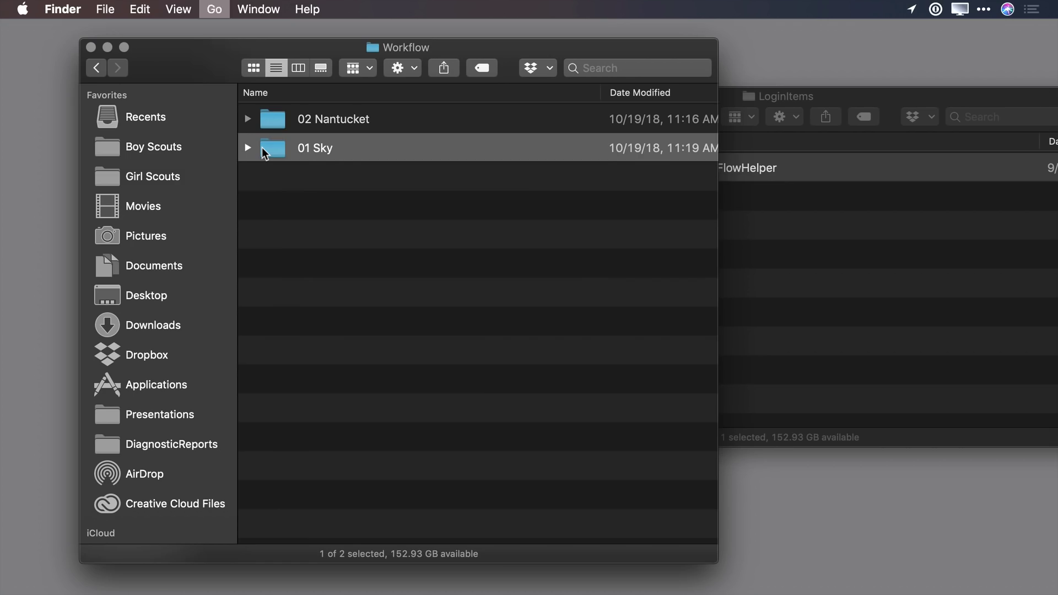
key(super+Up)
click(307, 149)
double_click(307, 147)
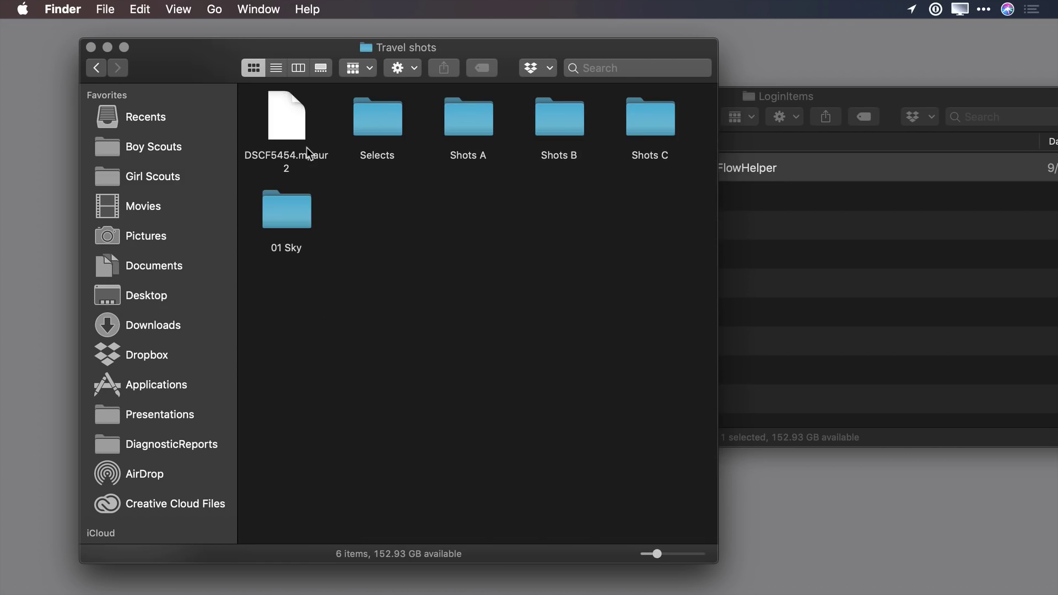
- Rename the copied 01 Sky folder to Great Skies and open it in Luminar's library
click(295, 214)
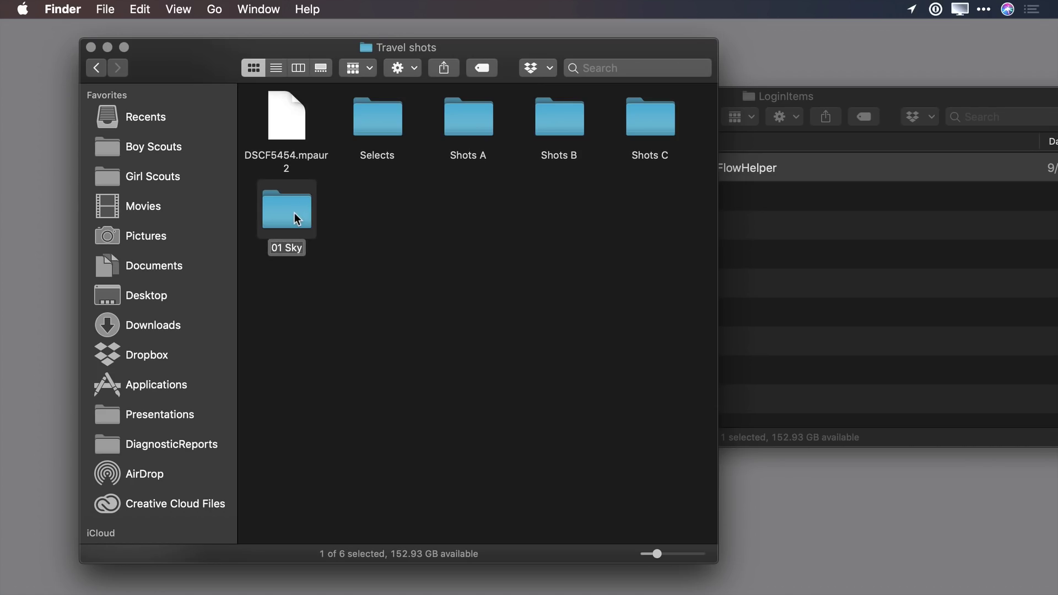
key(Return)
key(BackSpace)
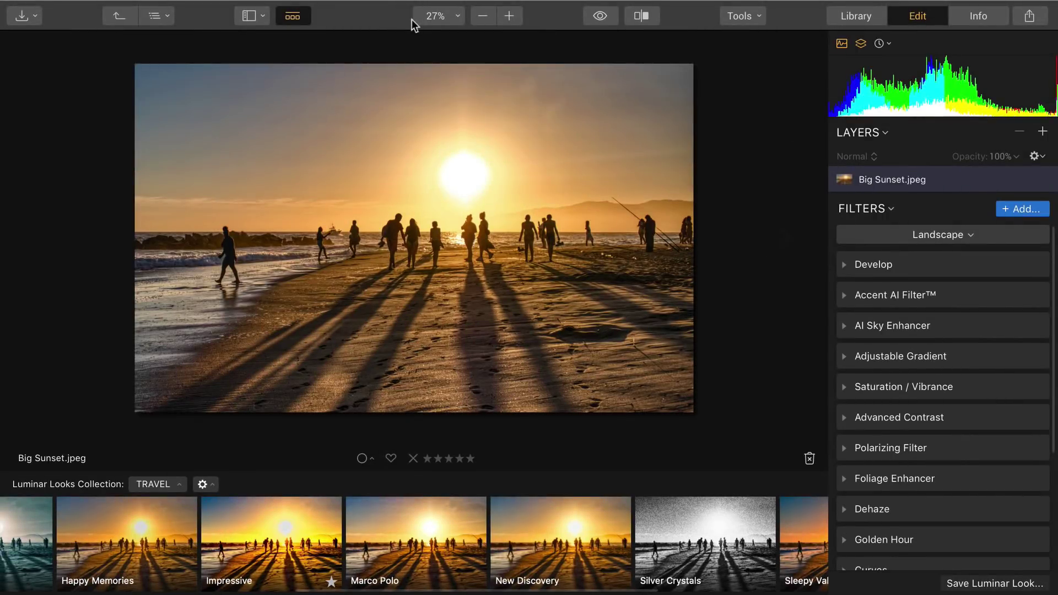
click(119, 16)
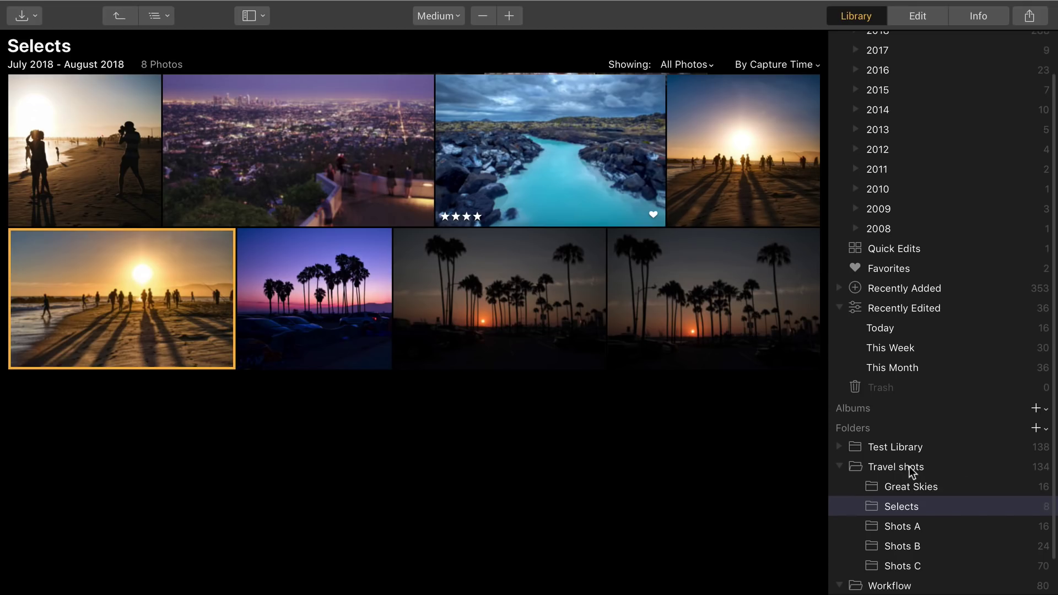
click(921, 488)
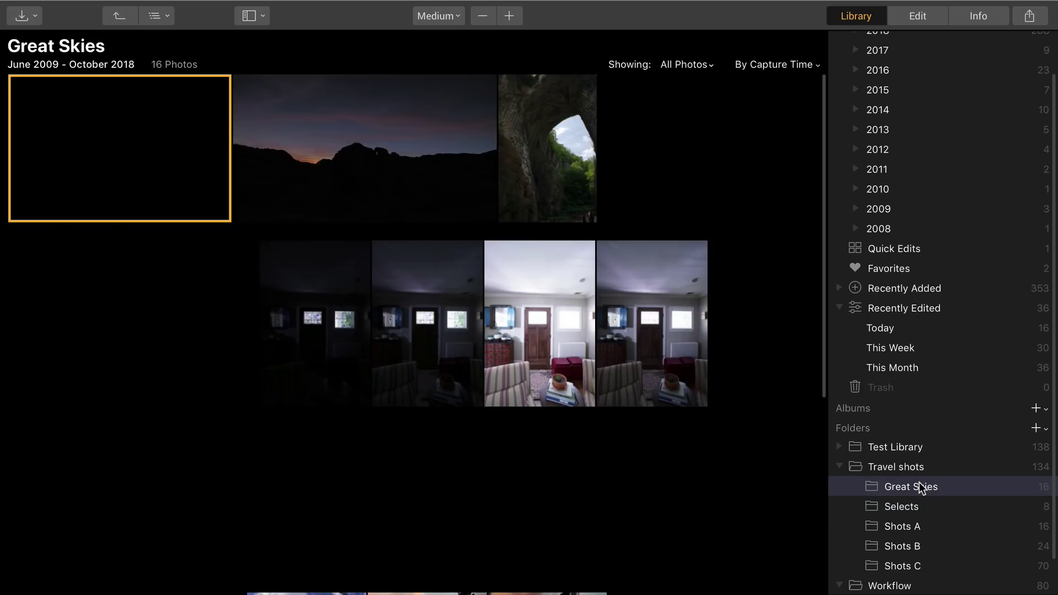
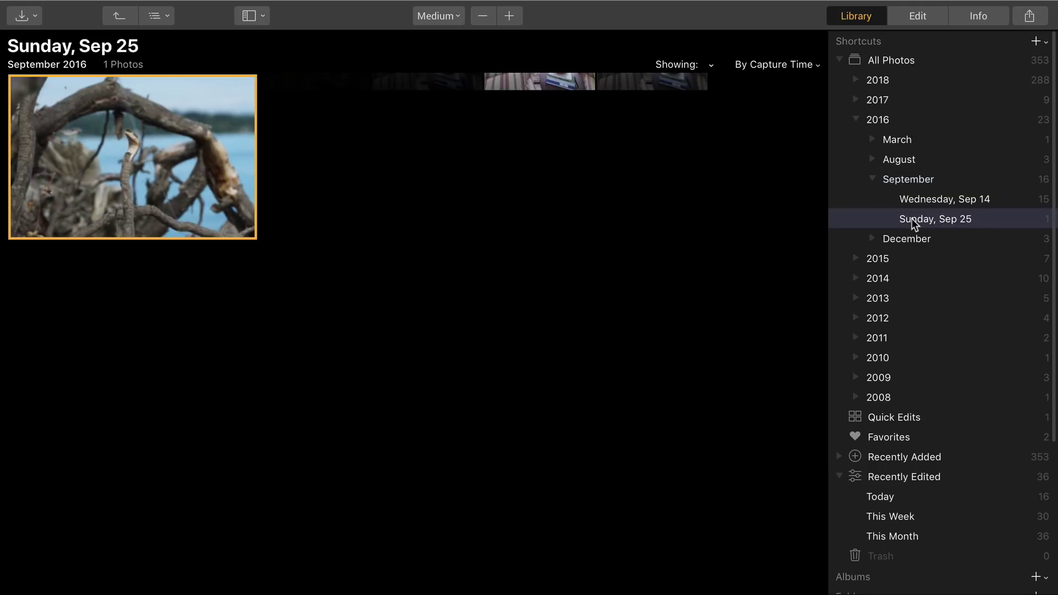
- View the photos from Wednesday, Sep 14 and December 2016, followed by All Photos and the Favorites
click(911, 202)
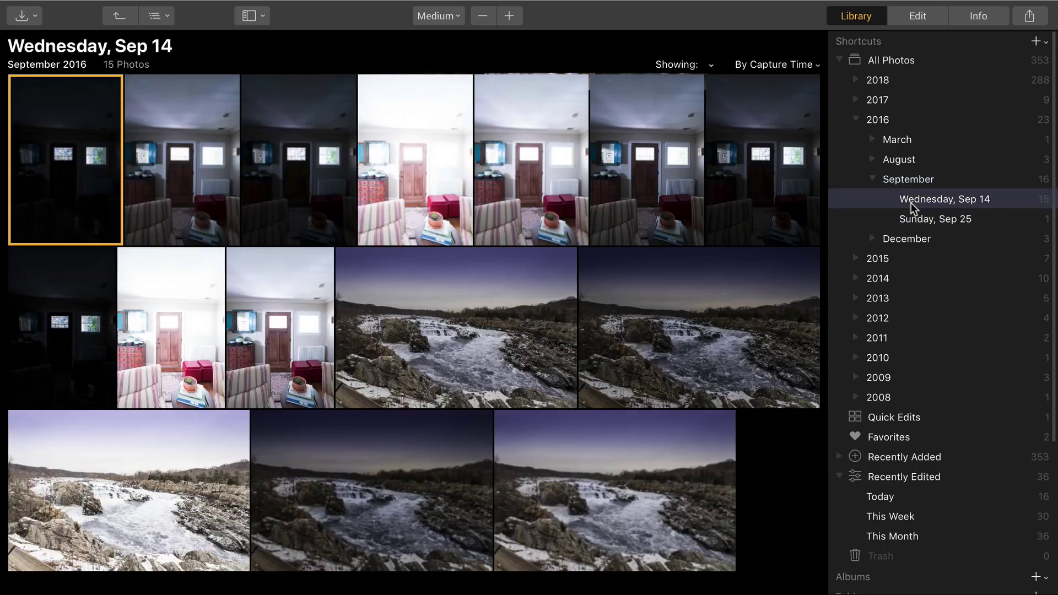
click(903, 241)
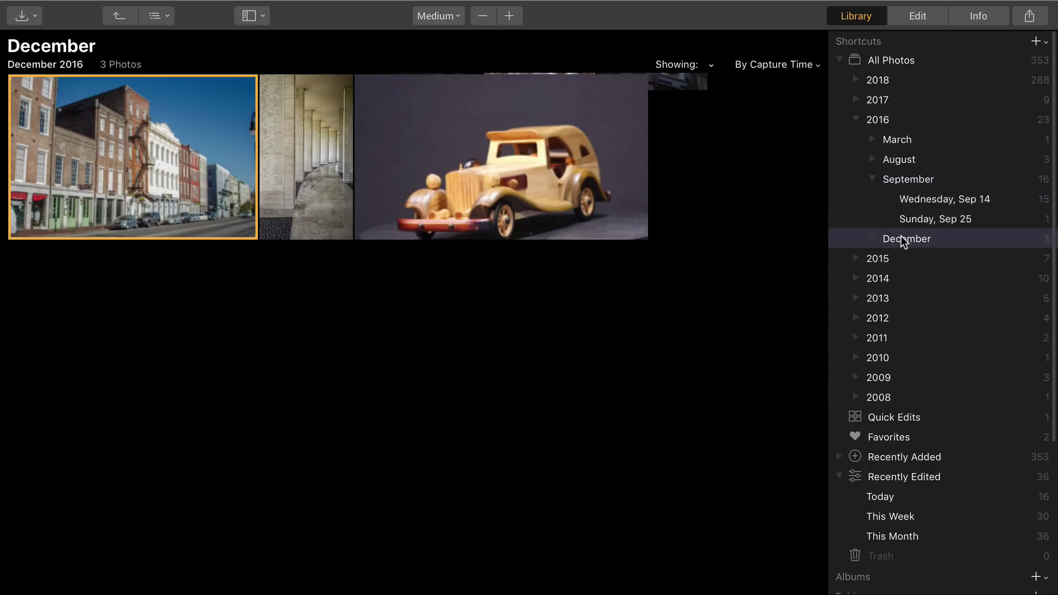
click(888, 60)
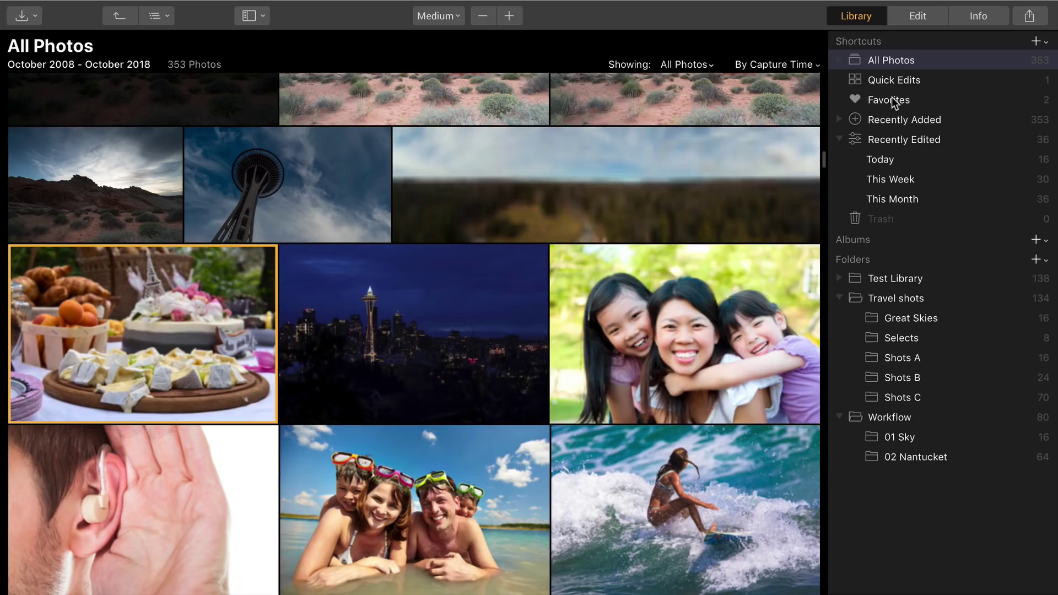
click(892, 101)
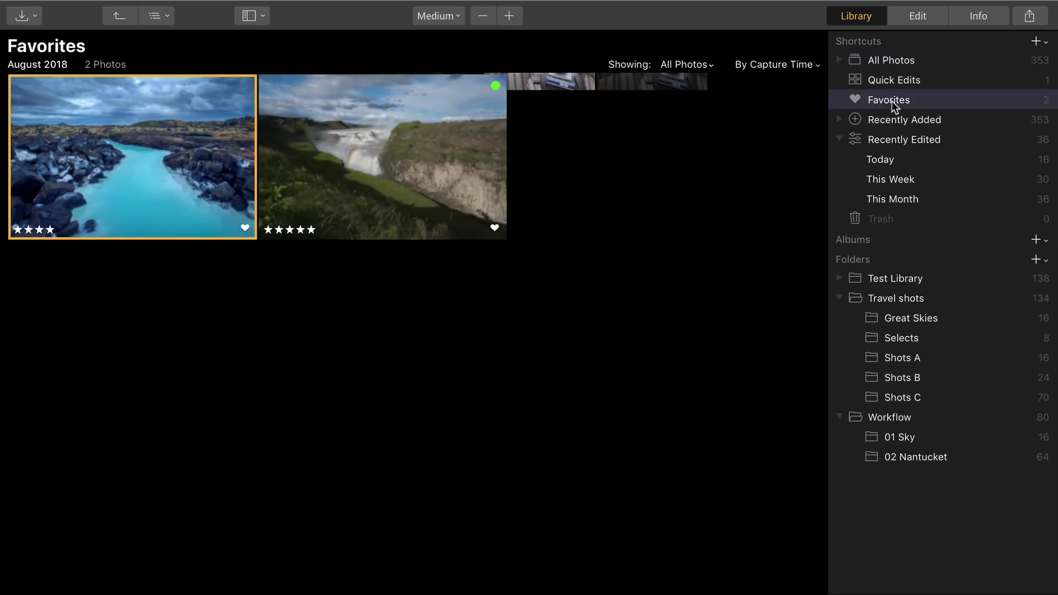
- In All Photos, mark the surfer photo and the wide golden beach sunset photo as favorites
click(886, 62)
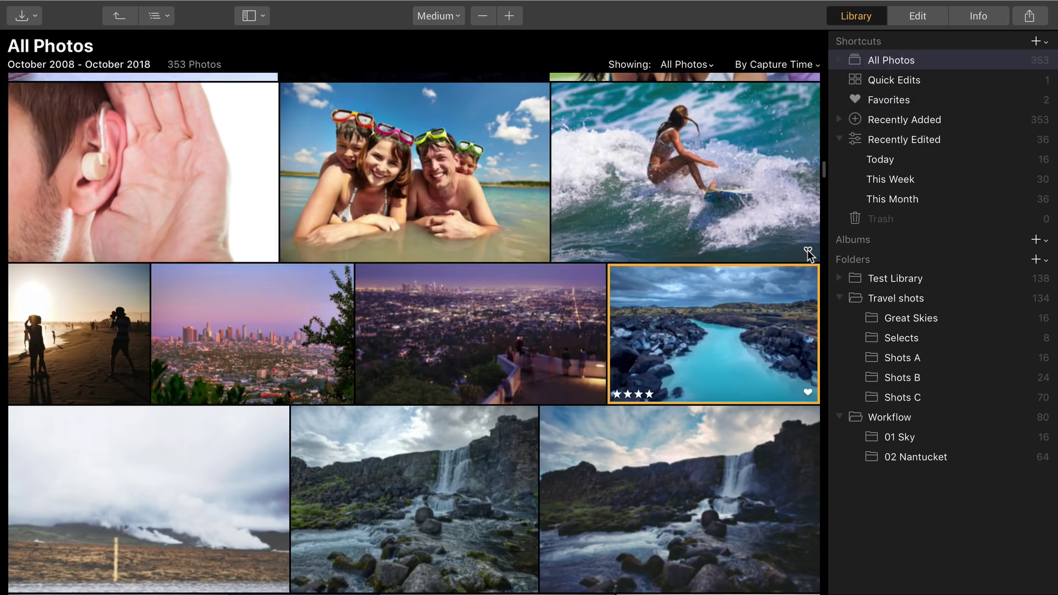
scroll(808, 249, down, 10)
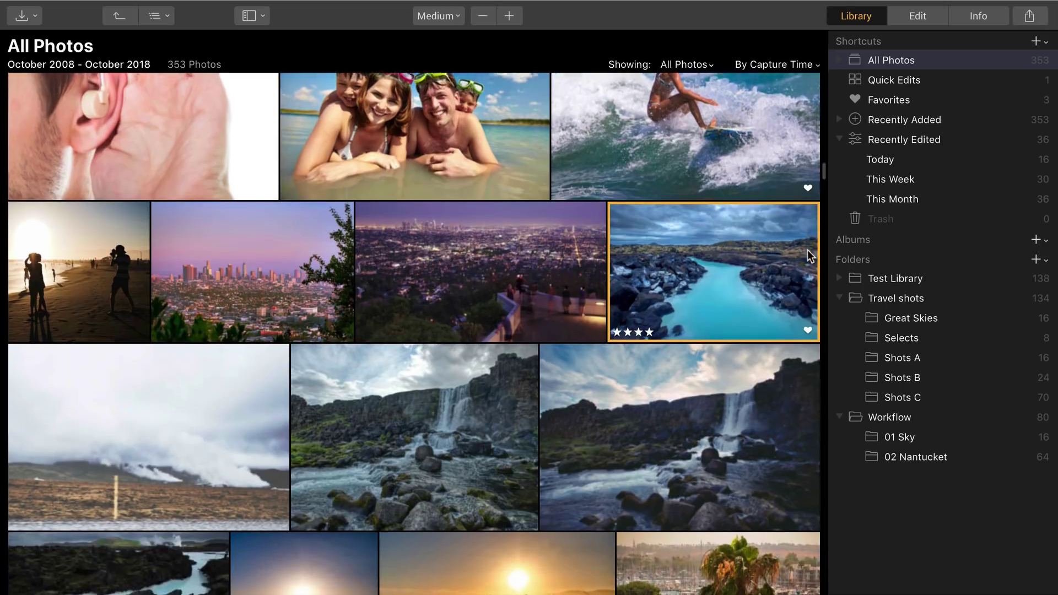
scroll(808, 255, down, 3)
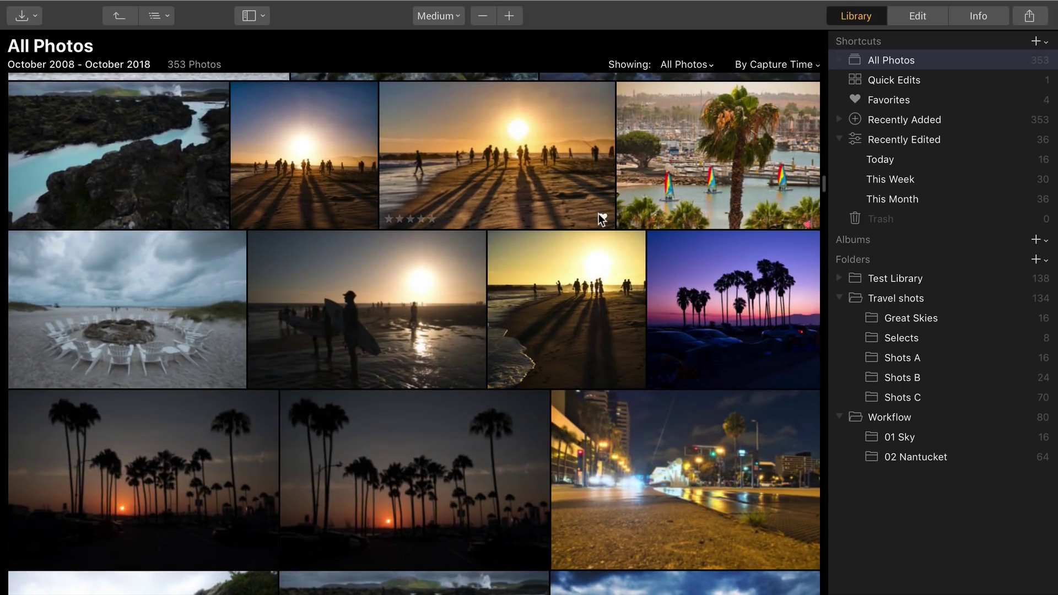
- Set the purple palm tree sunset photo's flag to Flagged and view the Favorites collection
click(685, 303)
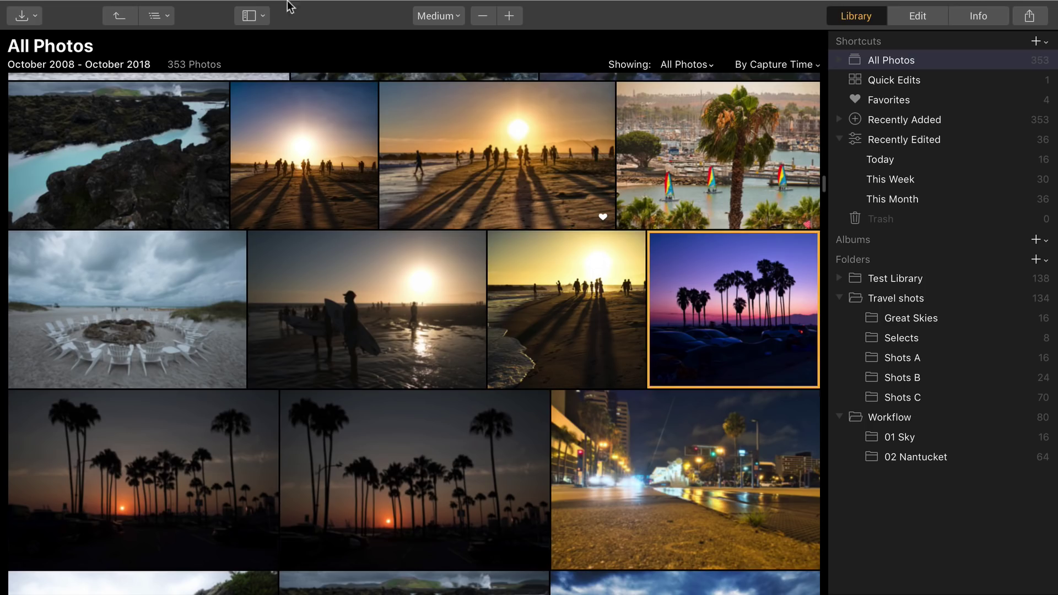
click(168, 9)
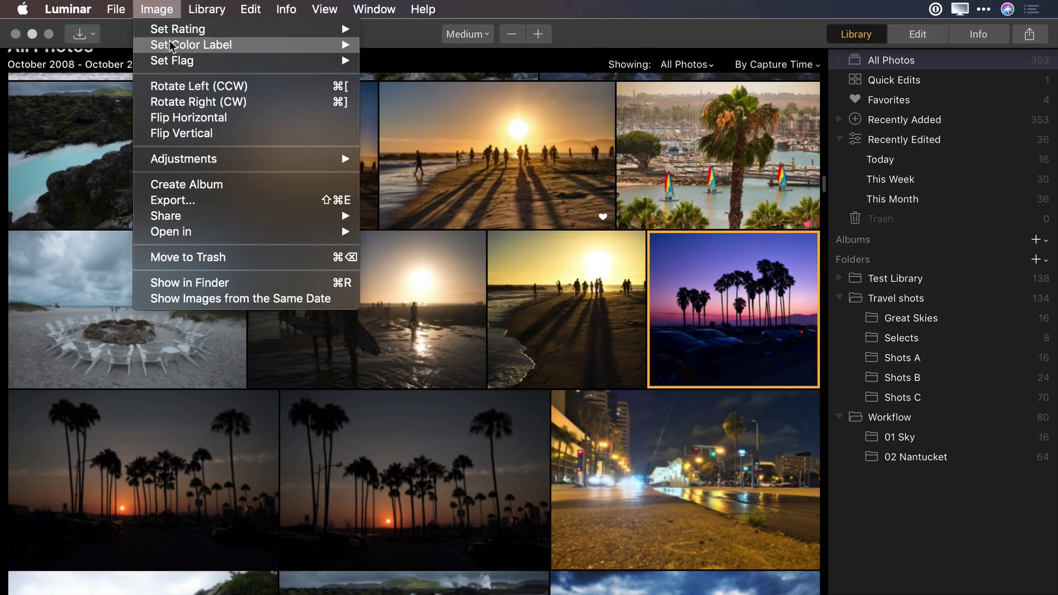
mouse_move(171, 62)
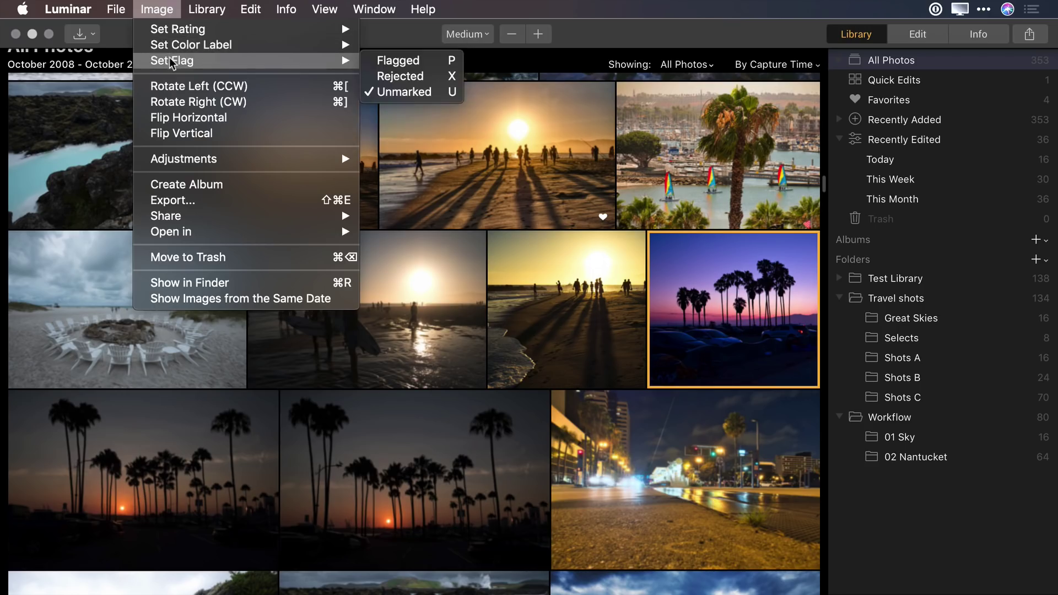
click(438, 65)
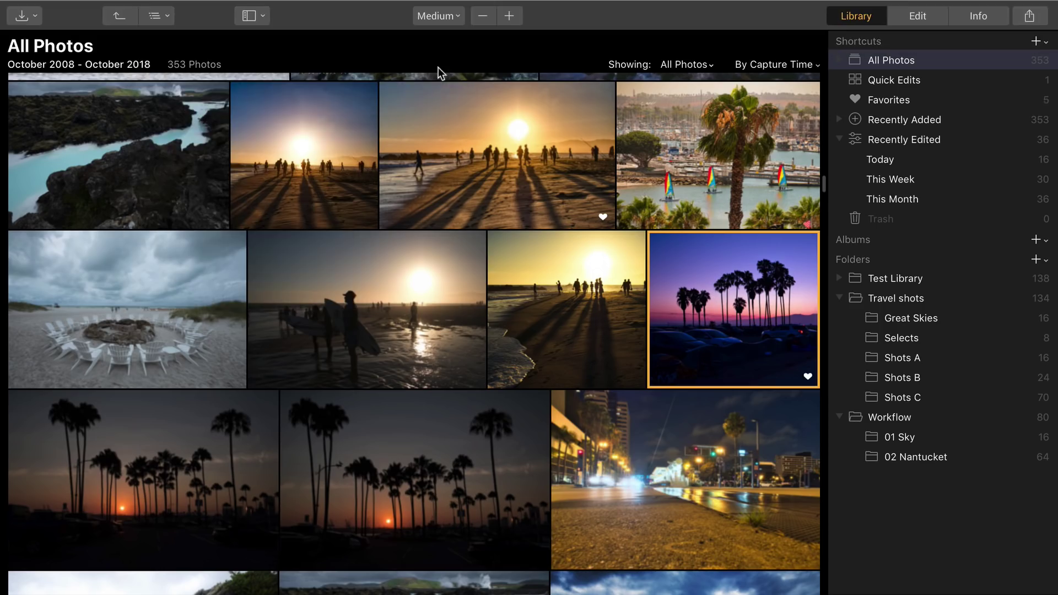
click(917, 103)
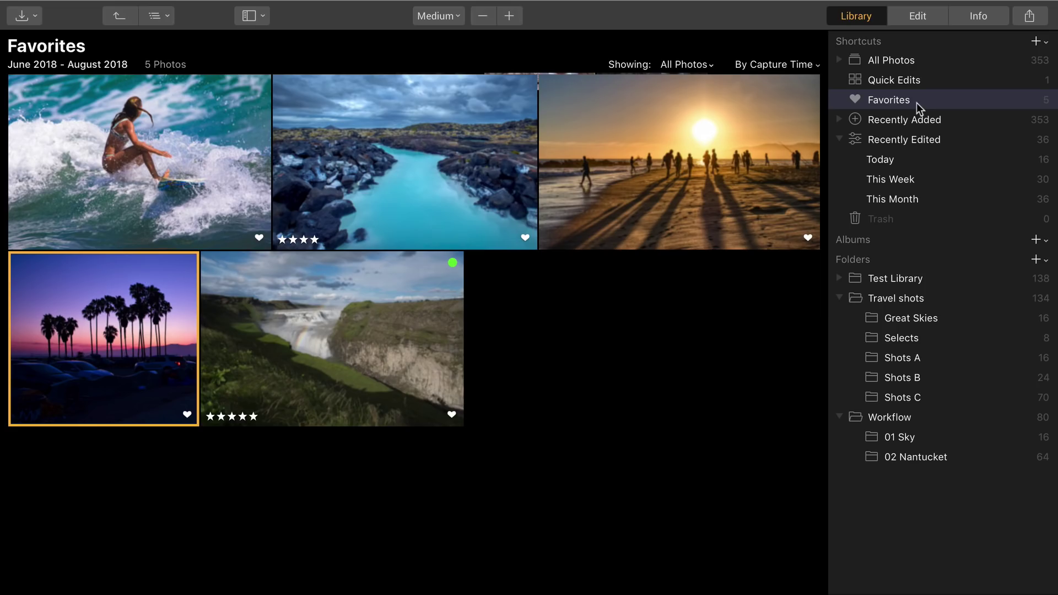
- View the Recently Added photos from Oct 15, Oct 25, Oct 21 and Oct 19, 2018, and collapse the date list
click(839, 120)
click(904, 198)
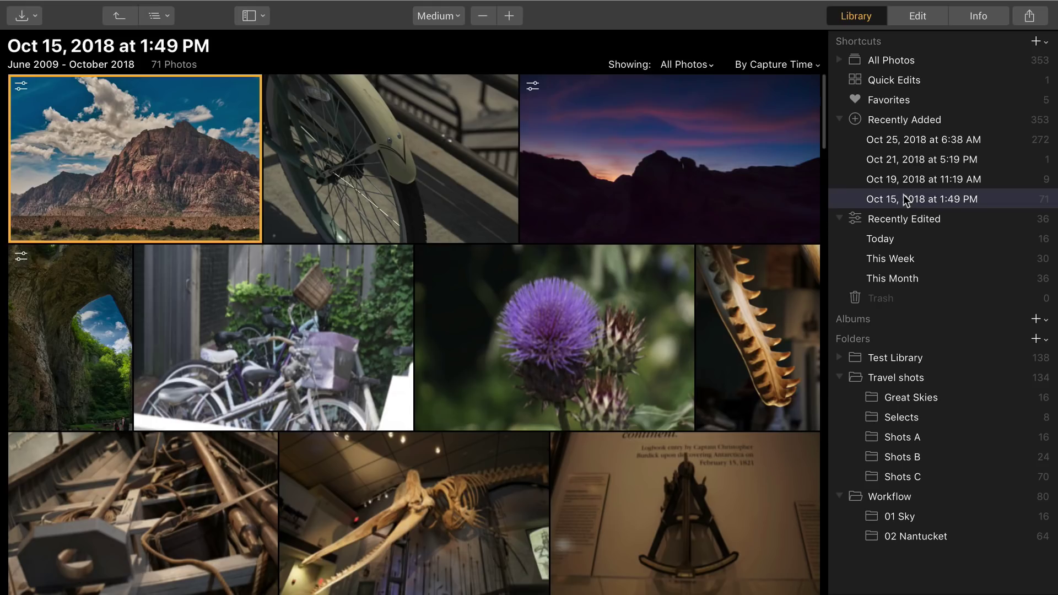
click(897, 141)
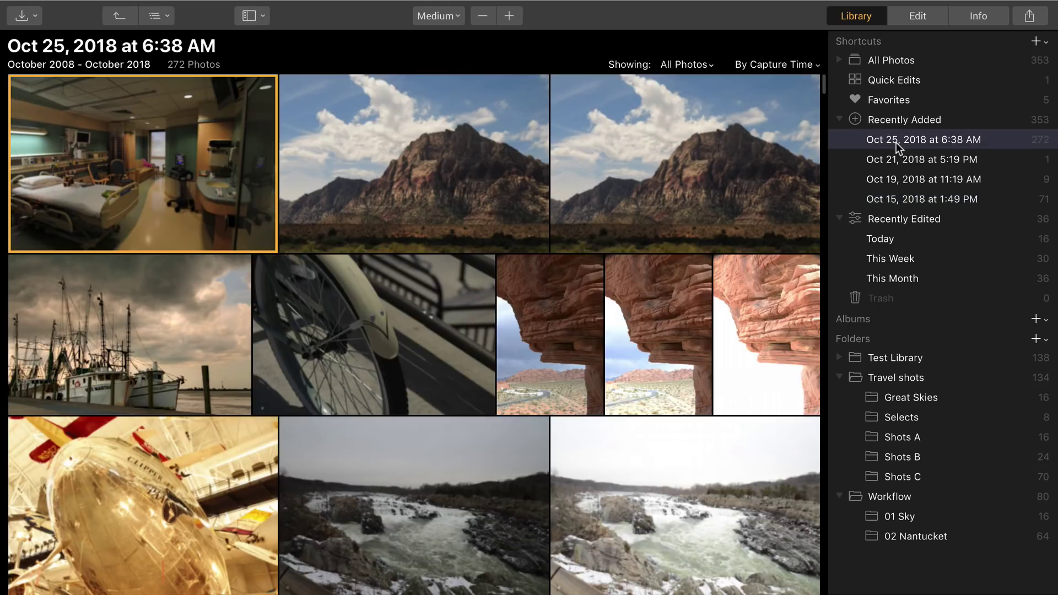
click(901, 158)
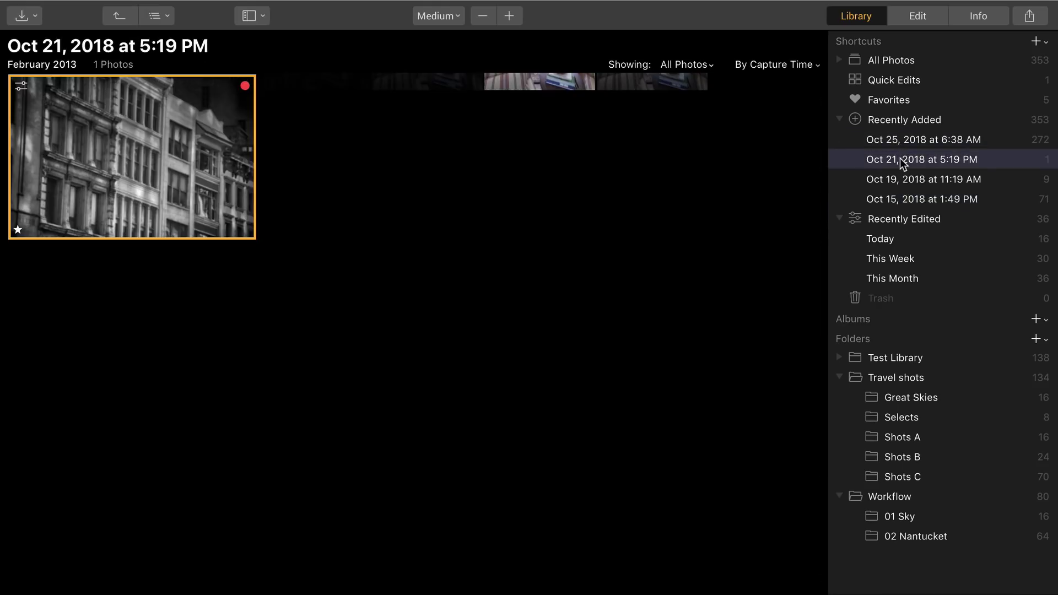
click(904, 180)
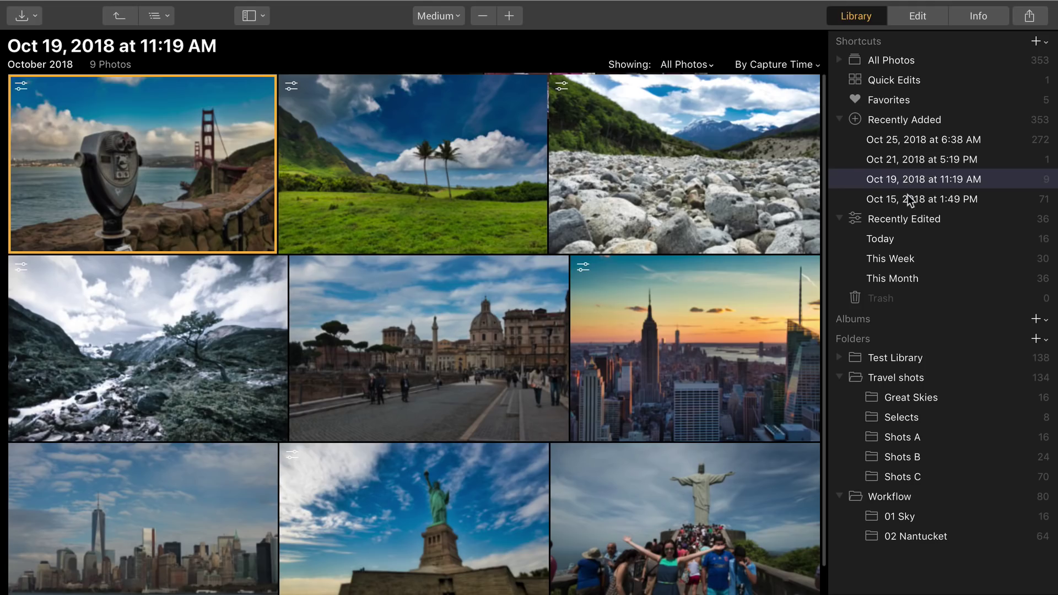
click(910, 199)
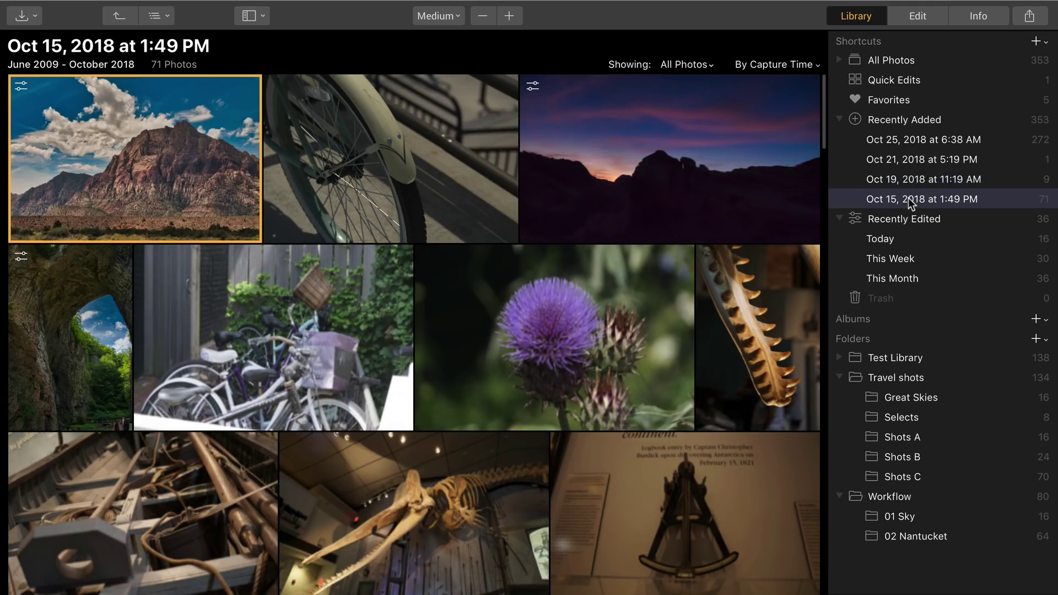
click(841, 118)
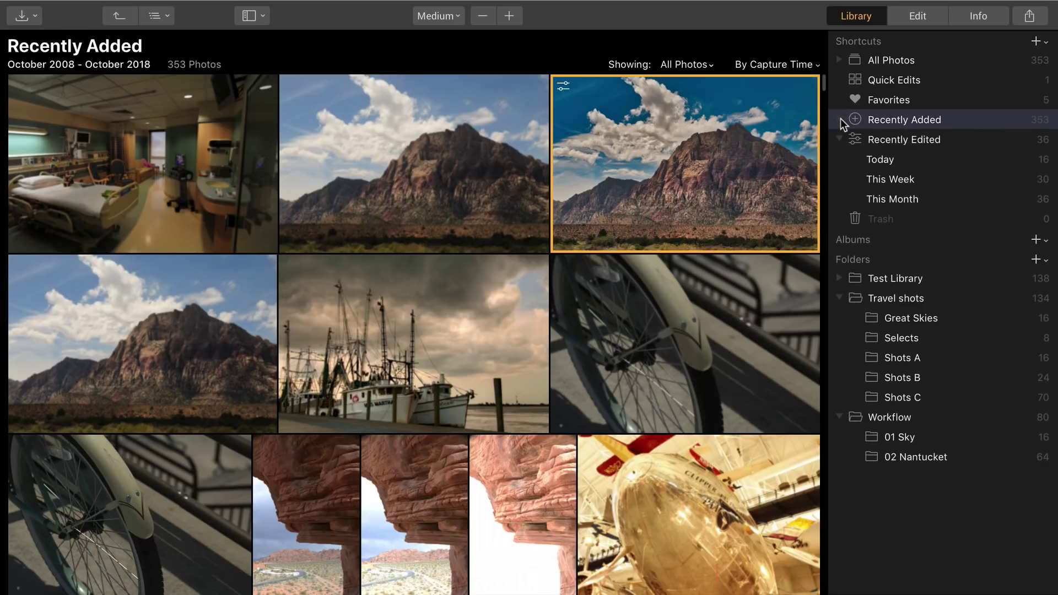
- View the Recently Edited photos, going through Today, This Week and This Month
click(897, 144)
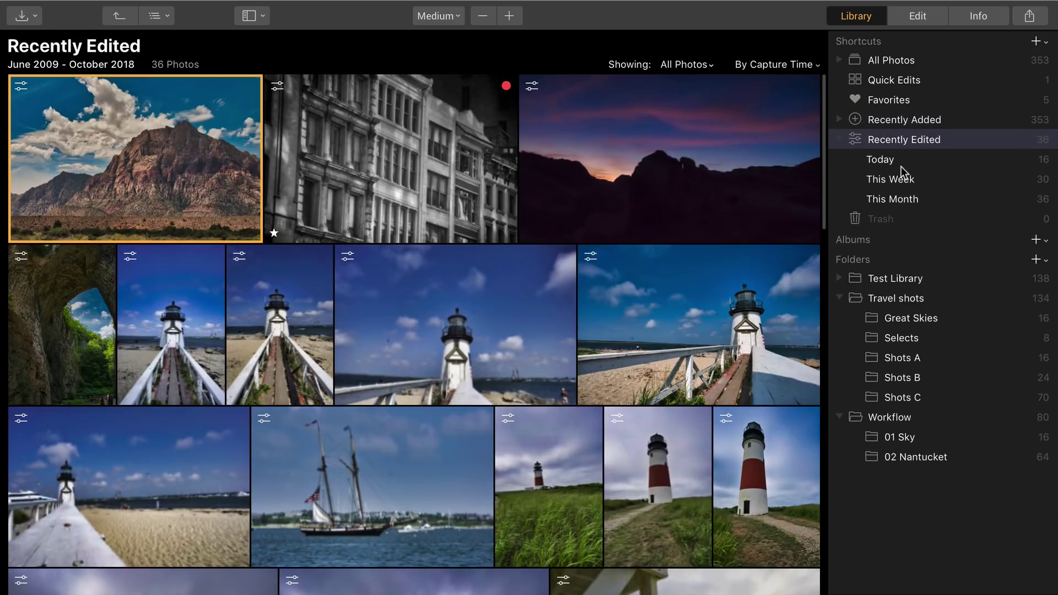
click(898, 165)
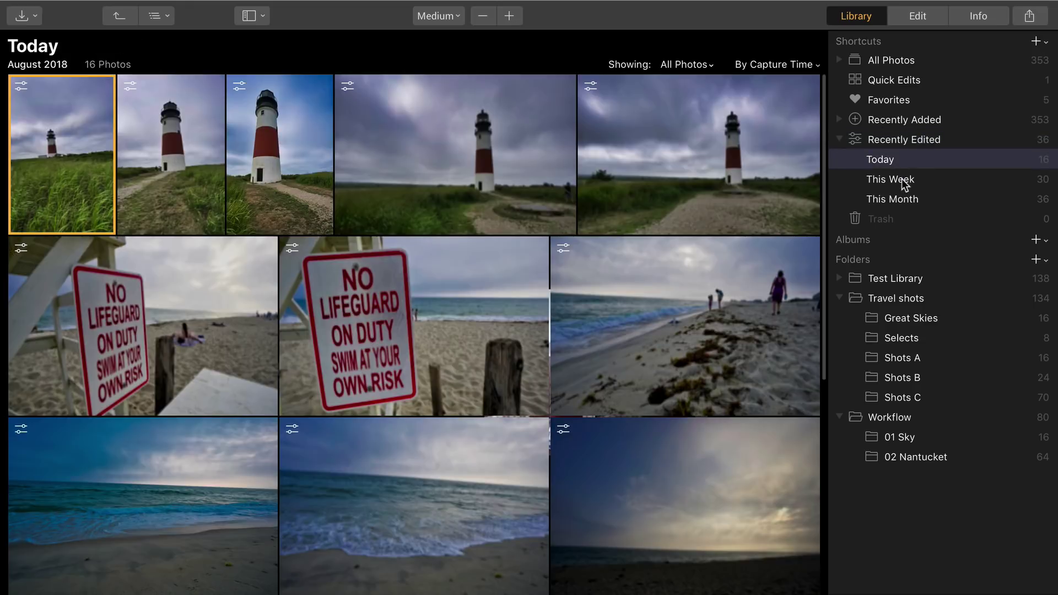
click(904, 186)
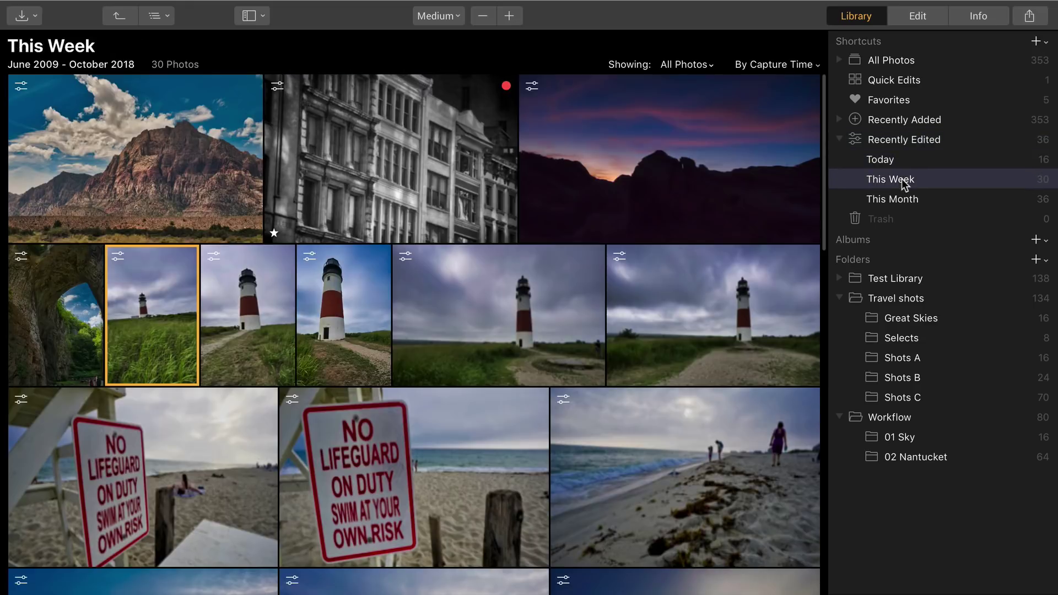
click(914, 205)
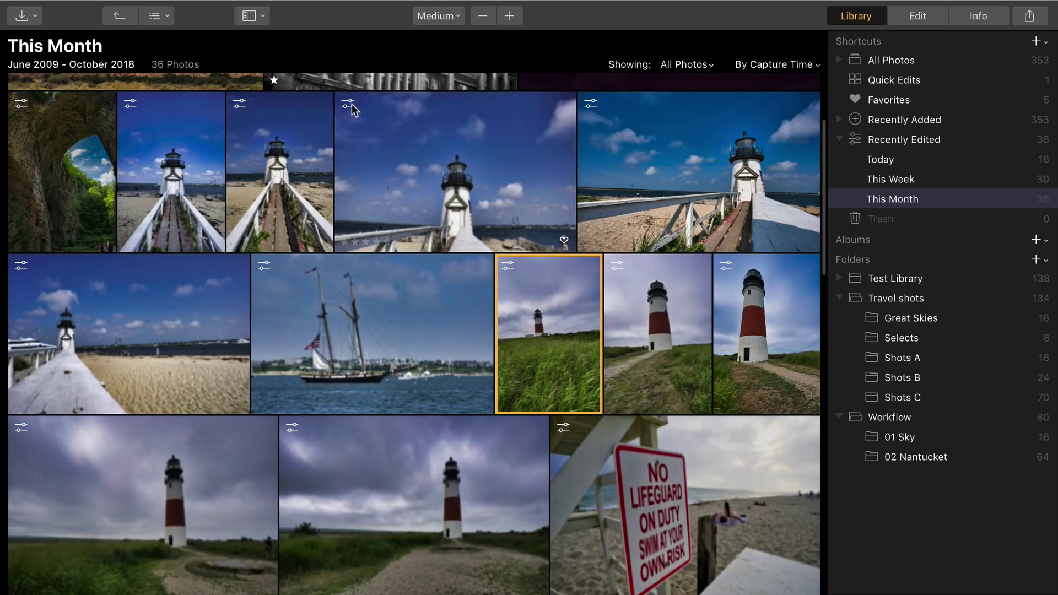
- Reset the adjustments on the horizontal white lighthouse photo beside the two vertical boardwalk shots
click(419, 120)
right_click(417, 119)
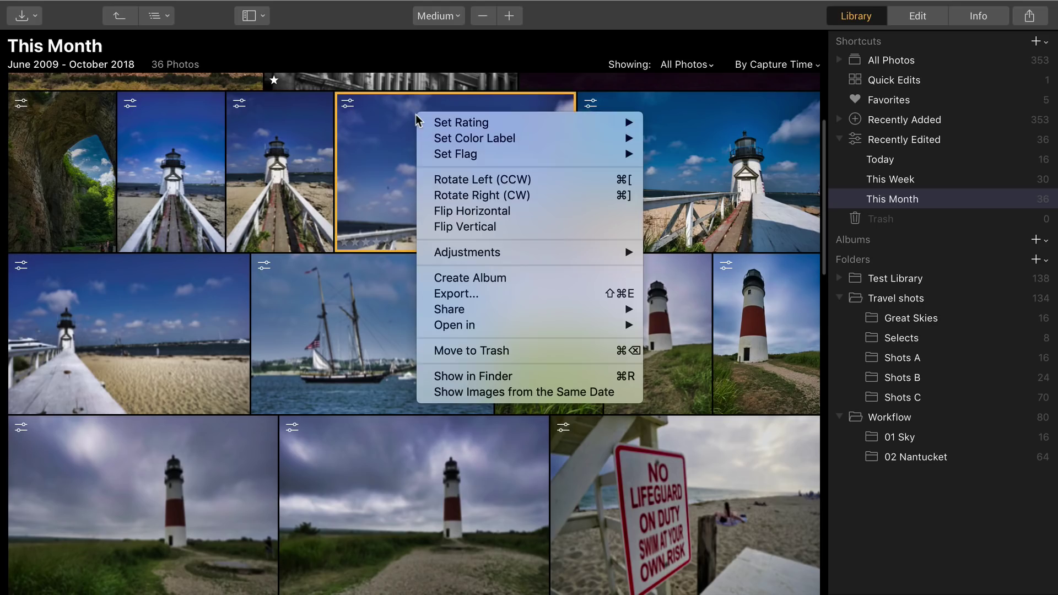
mouse_move(490, 251)
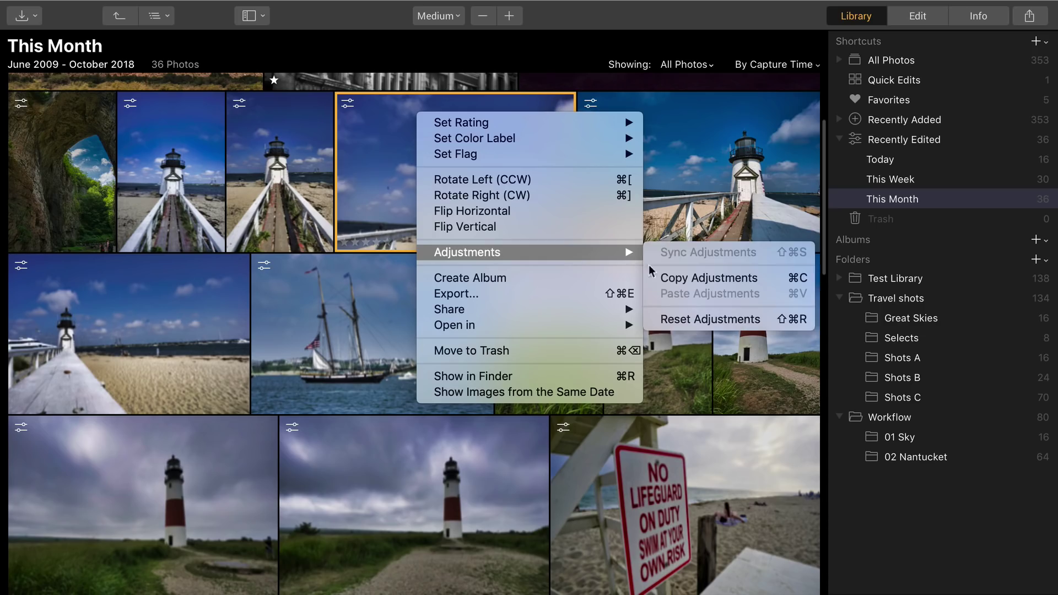
click(732, 317)
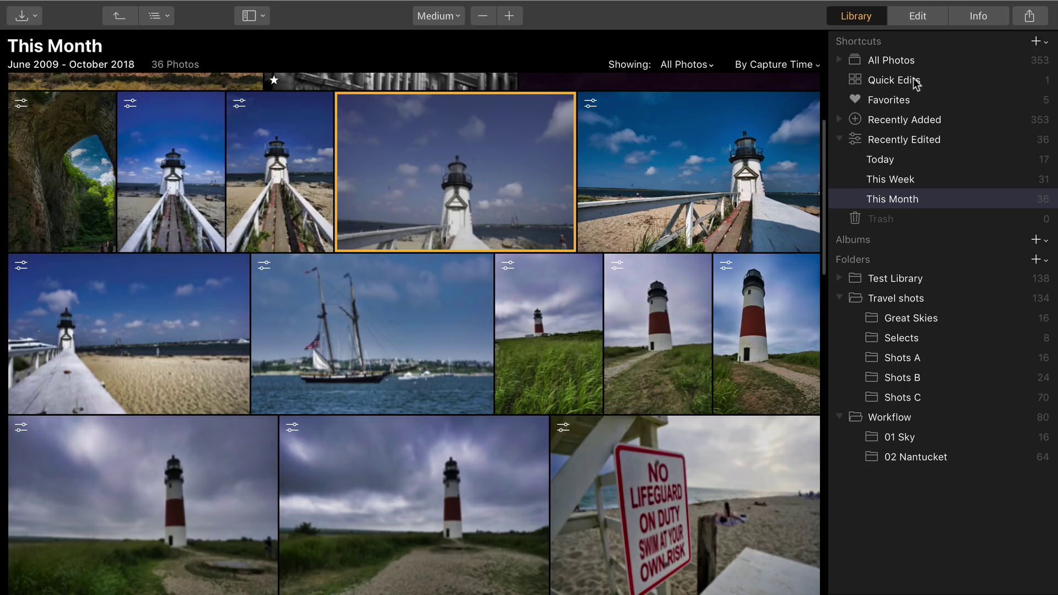
- Filter All Photos by Unmarked and switch the filter to Edited
click(895, 60)
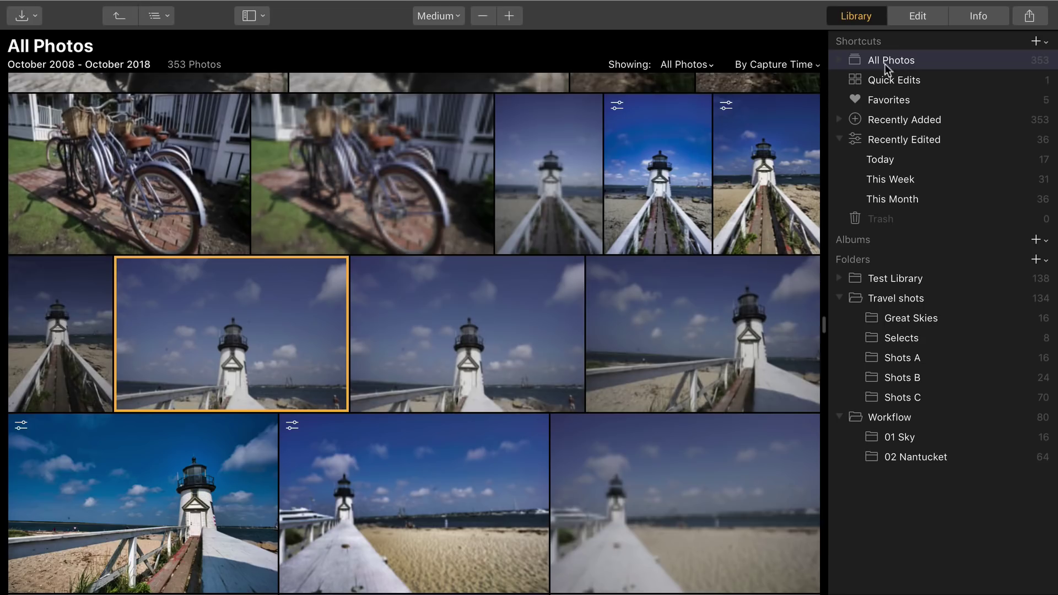
click(686, 64)
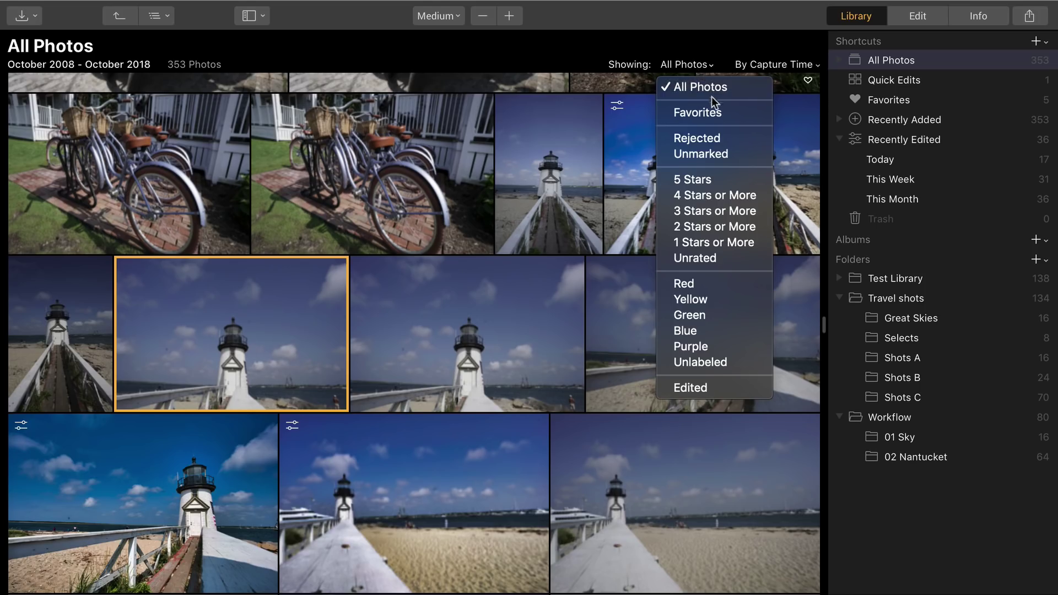
click(727, 150)
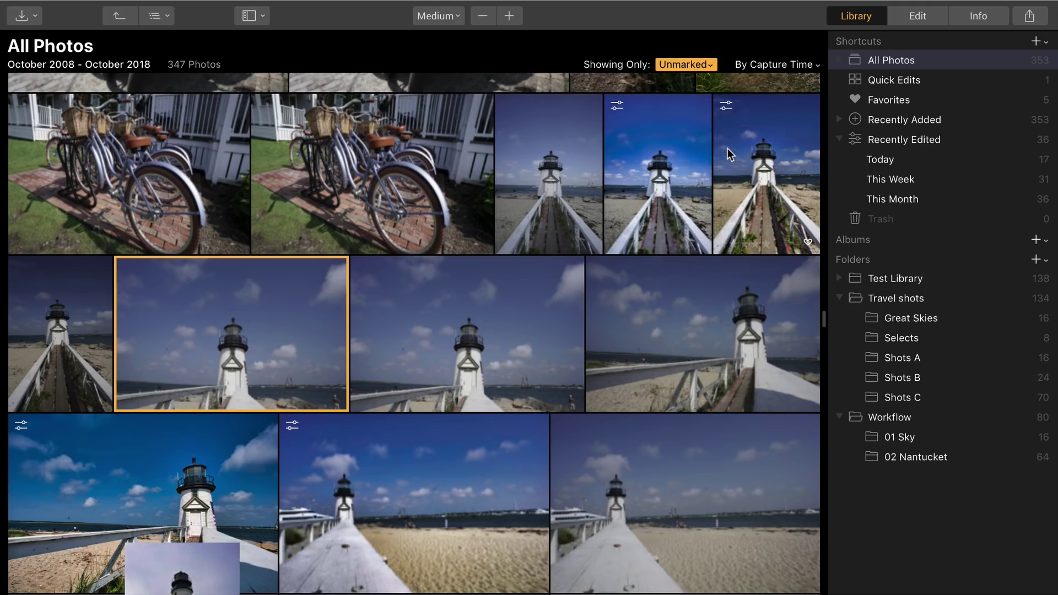
click(678, 64)
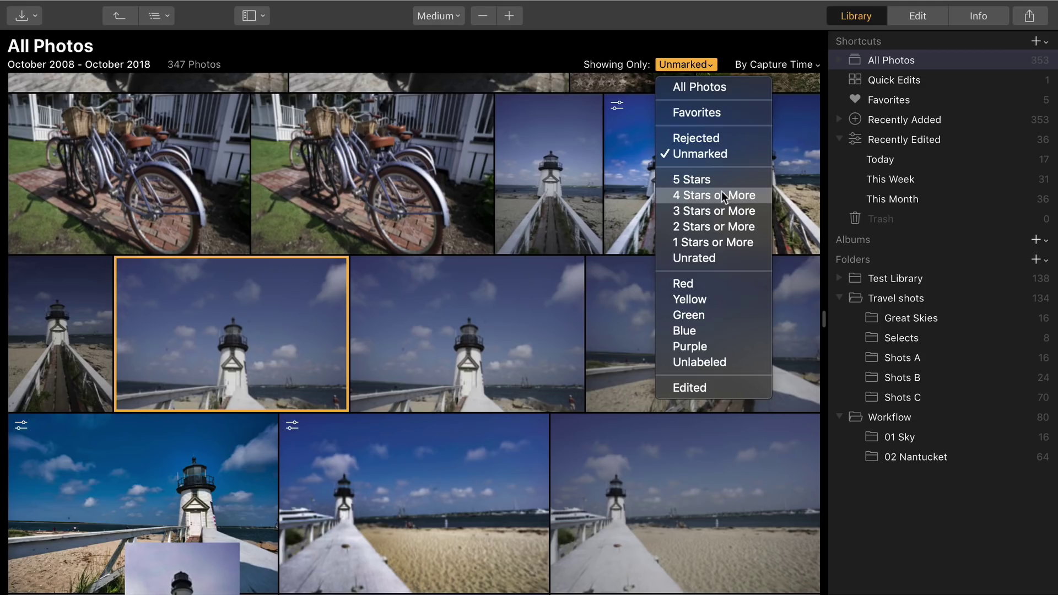
click(734, 387)
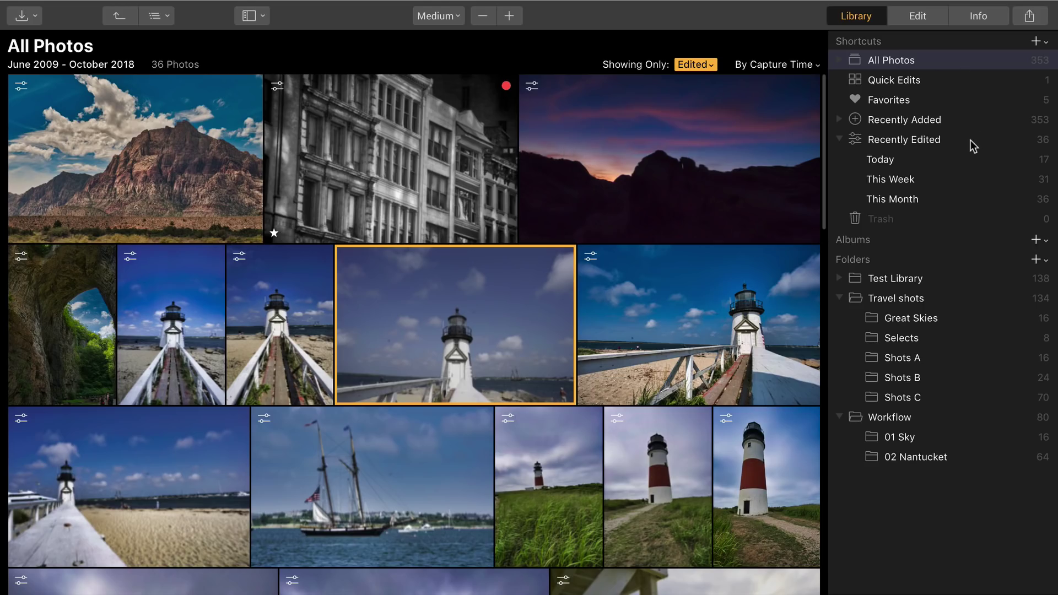
- In the Travel shots folder, filter the photos by Edited and switch the filter to Favorites
click(910, 302)
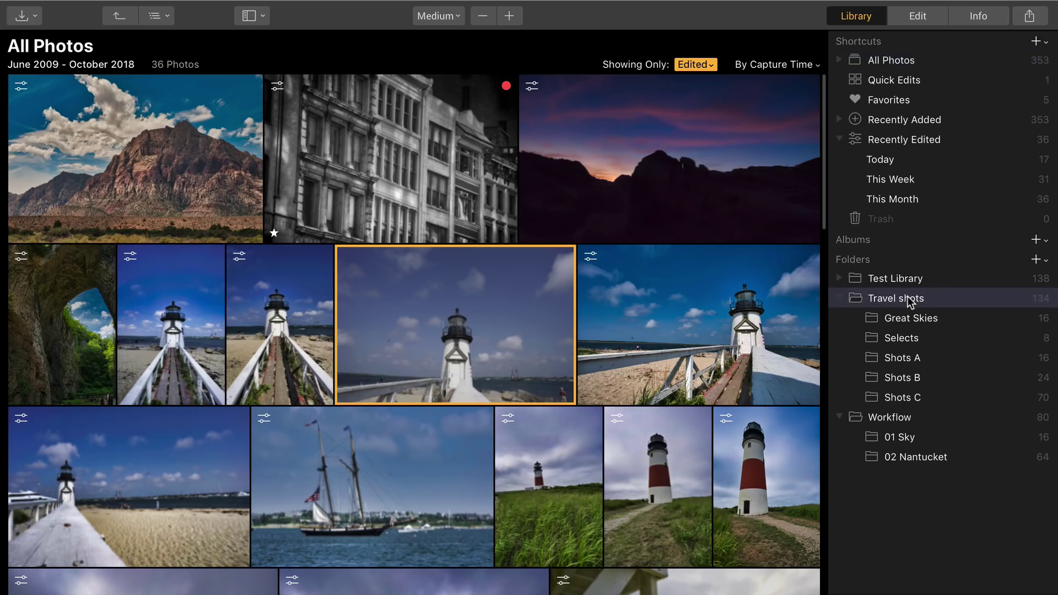
click(705, 64)
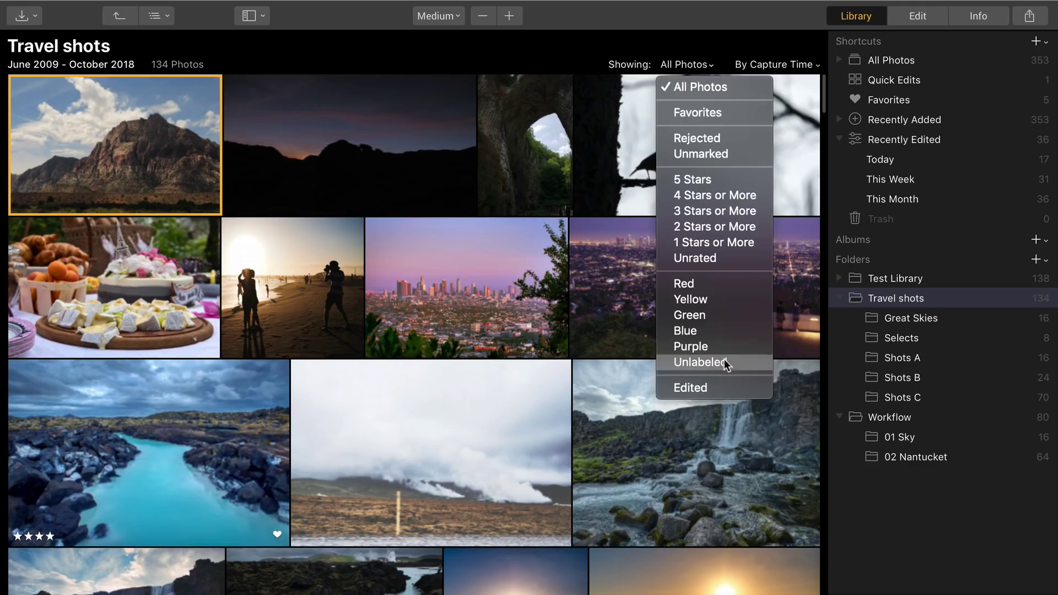
click(721, 388)
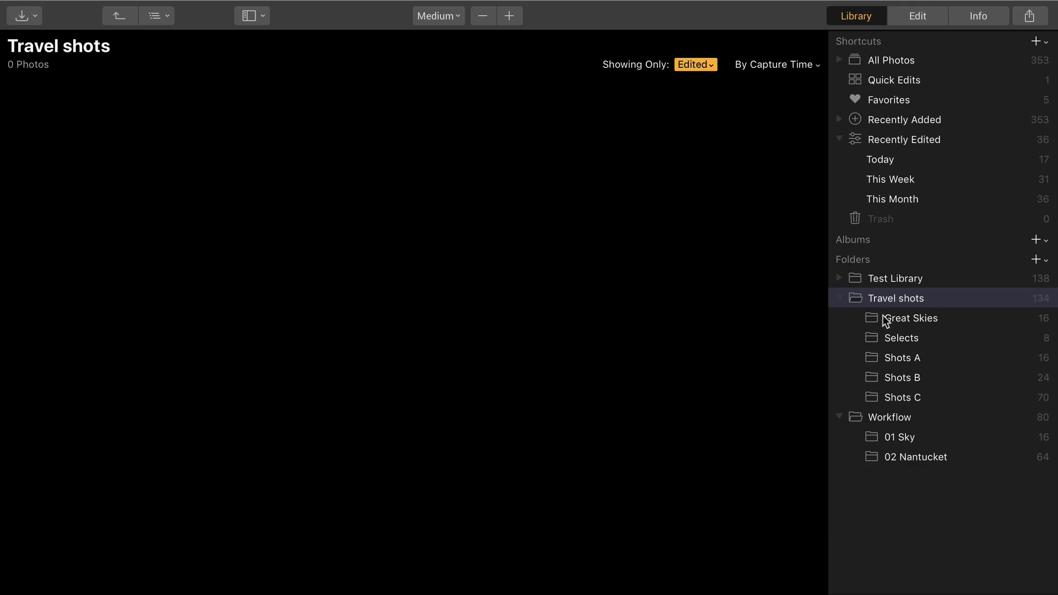
click(698, 61)
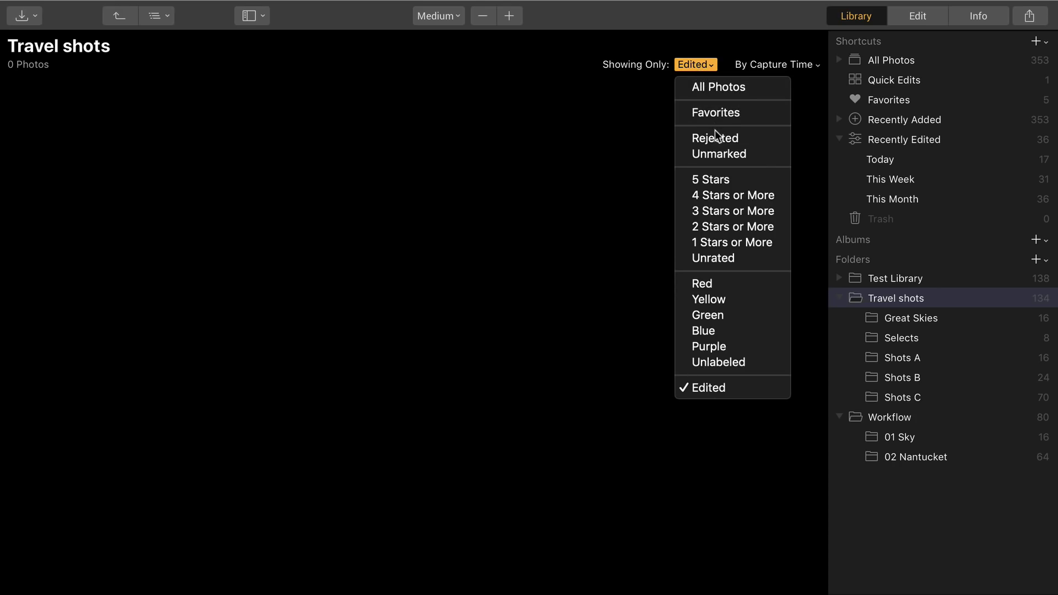
click(708, 111)
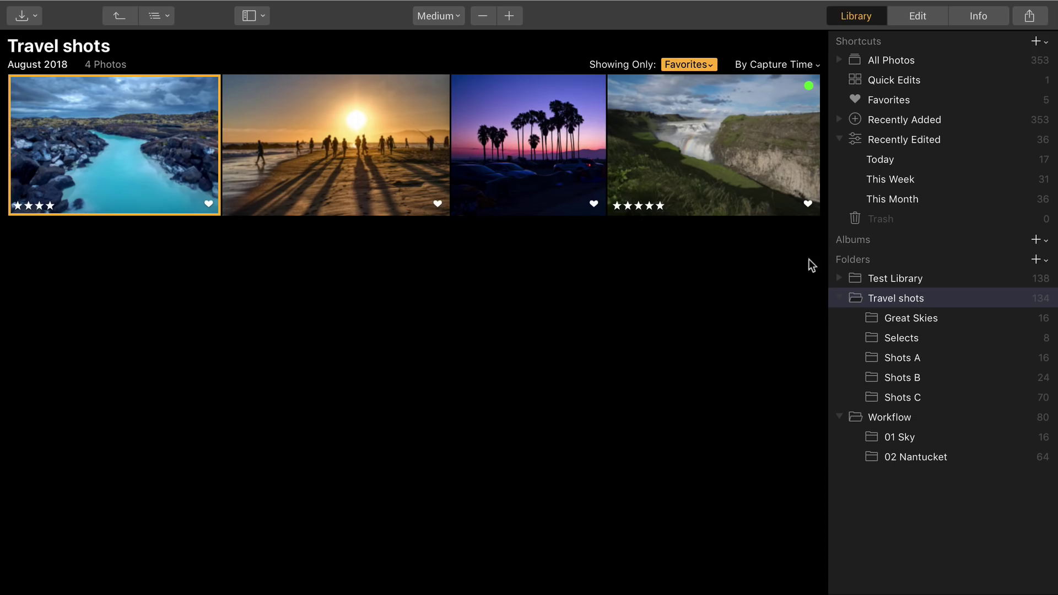
- Open the turquoise river favorite in Edit and page through the filtered favorites to the waterfall photo
mouse_move(235, 193)
mouse_move(534, 153)
double_click(97, 195)
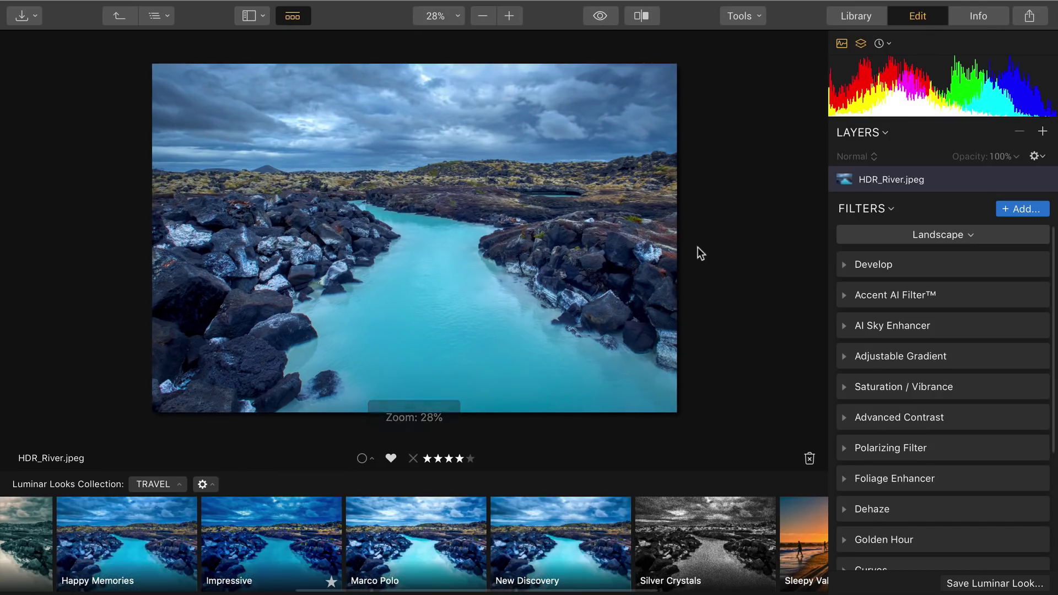
click(788, 238)
click(789, 238)
click(789, 238)
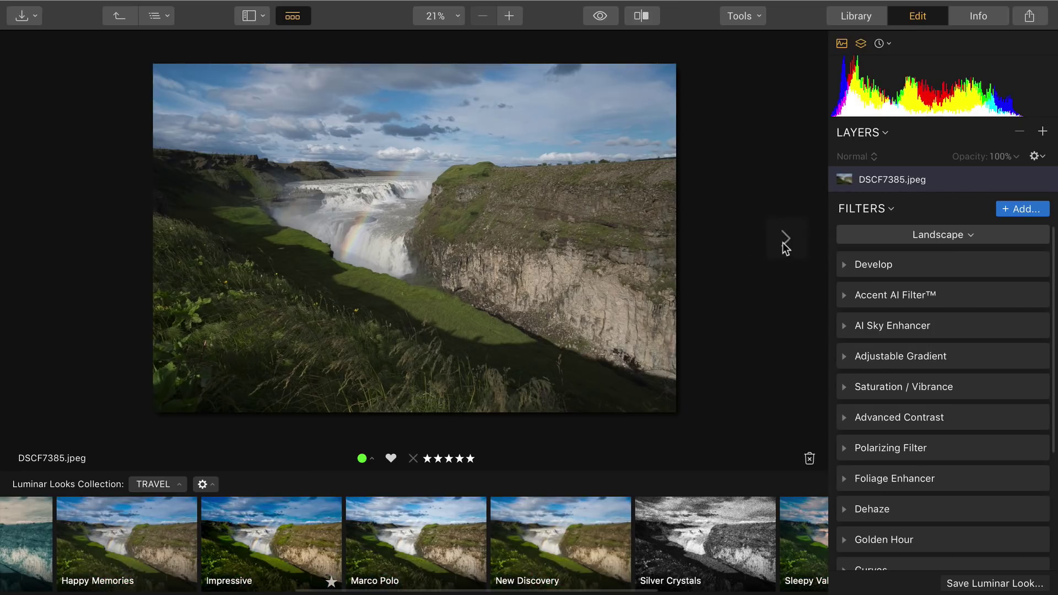
- Return to the Travel shots gallery of favorites and open the sort order choices
mouse_move(170, 3)
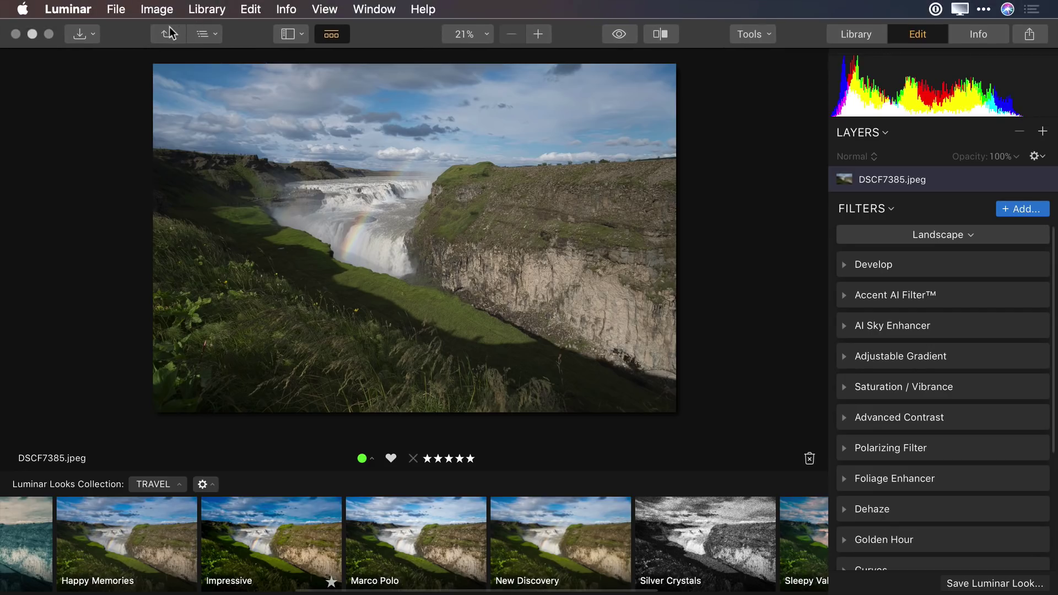
click(169, 34)
click(156, 124)
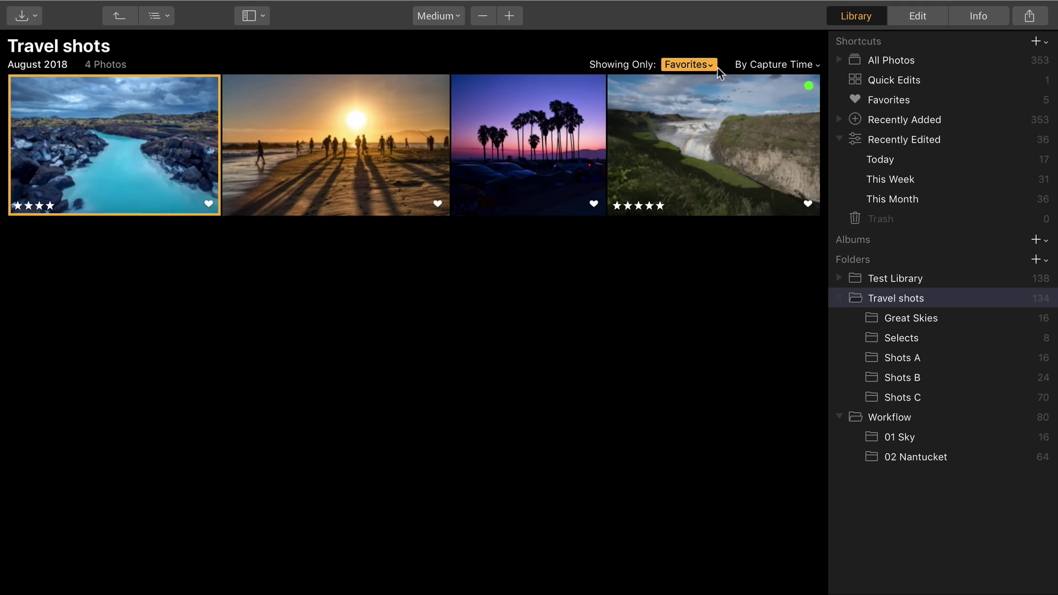
click(767, 65)
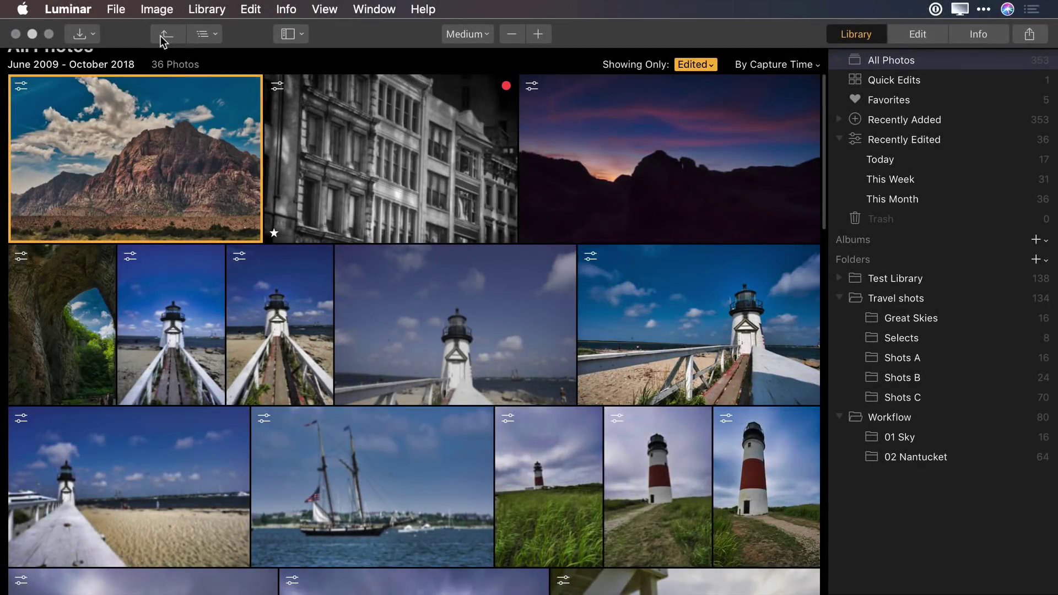
- Open _DSC0463.tiff, _DSC0465.tiff and canyon2.jpg from the Demo Images folder for Quick Edit
click(117, 7)
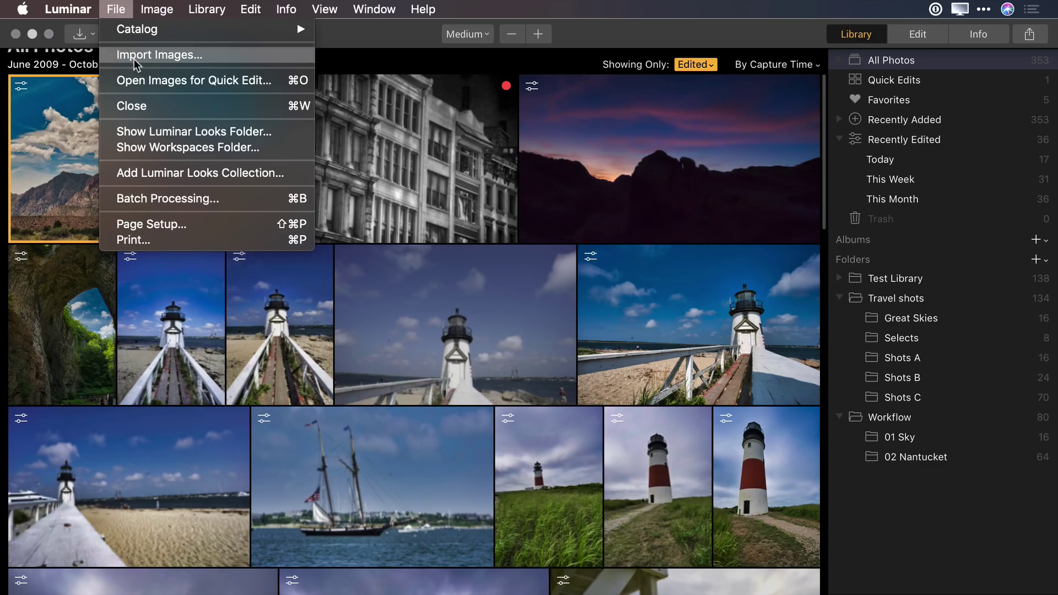
click(137, 81)
click(499, 137)
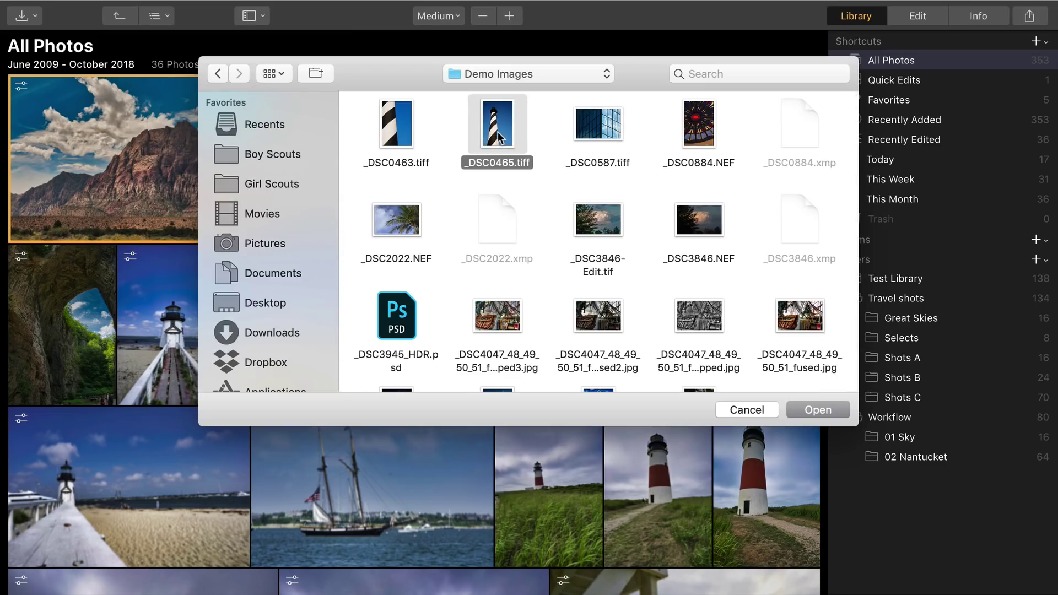
shift+click(397, 140)
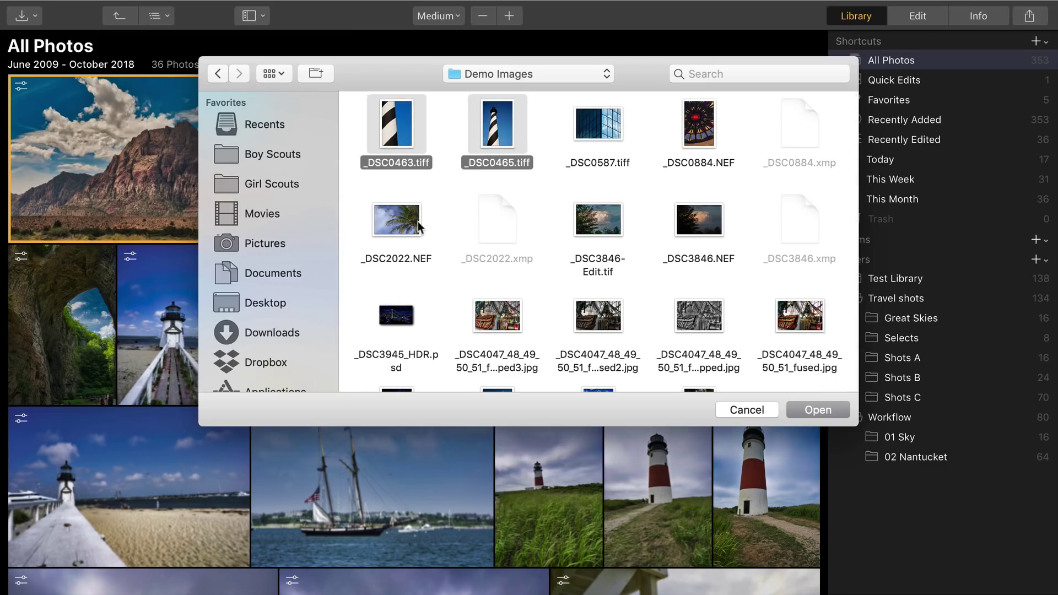
key(b)
scroll(761, 343, down, 5)
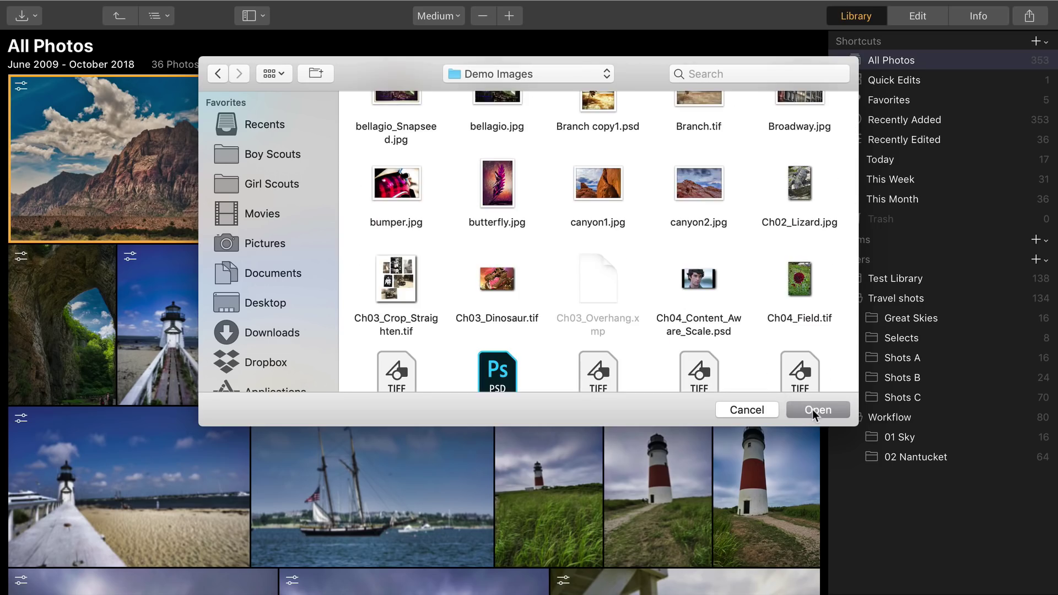
click(701, 186)
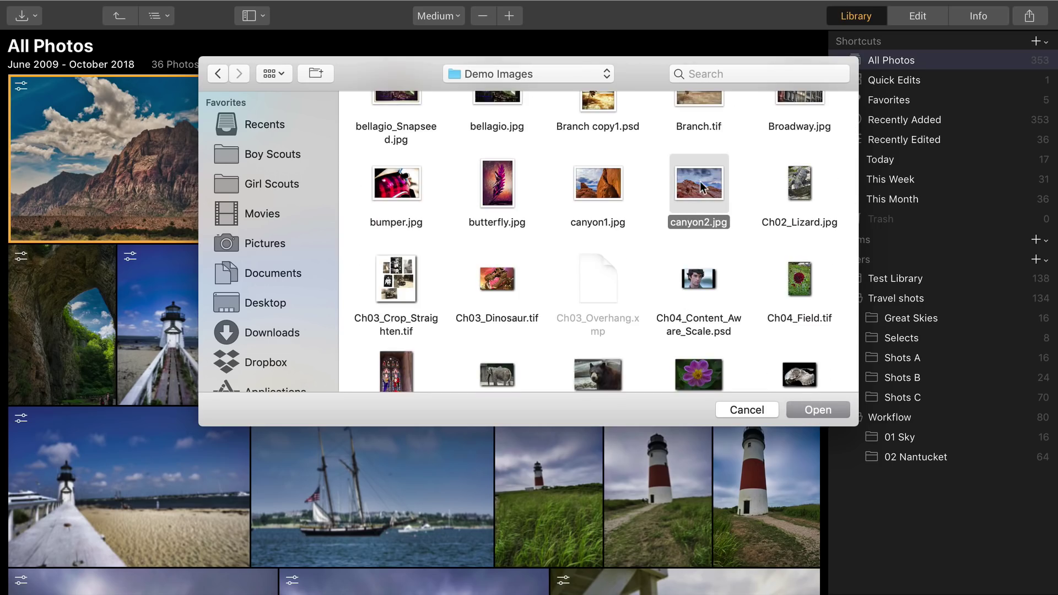
click(822, 416)
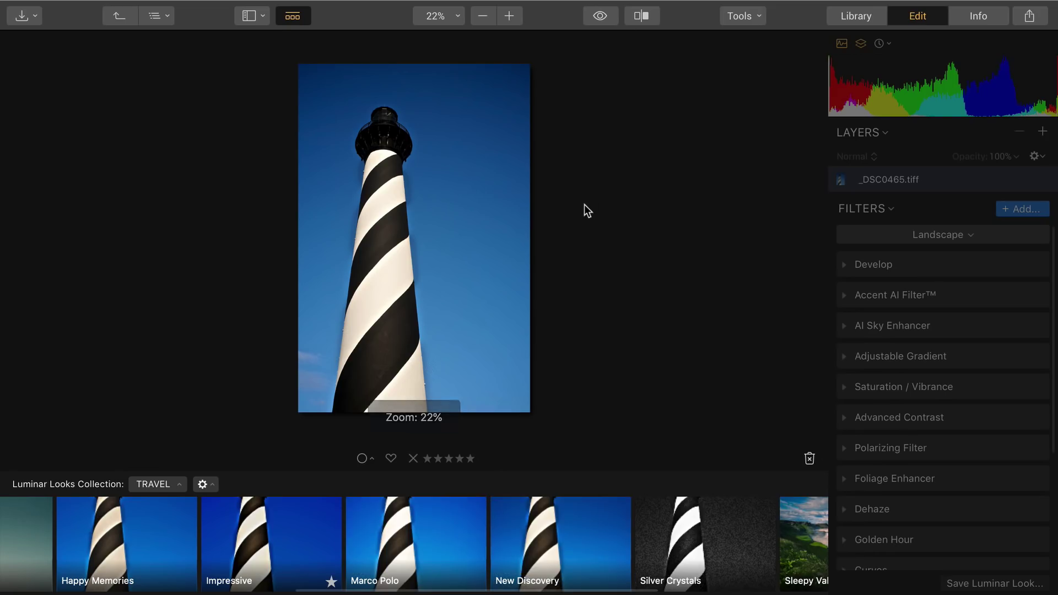
- Show the filmstrip and use it to switch to _DSC0463.tiff and on to the palm photo _DSC2022.NEF
click(263, 17)
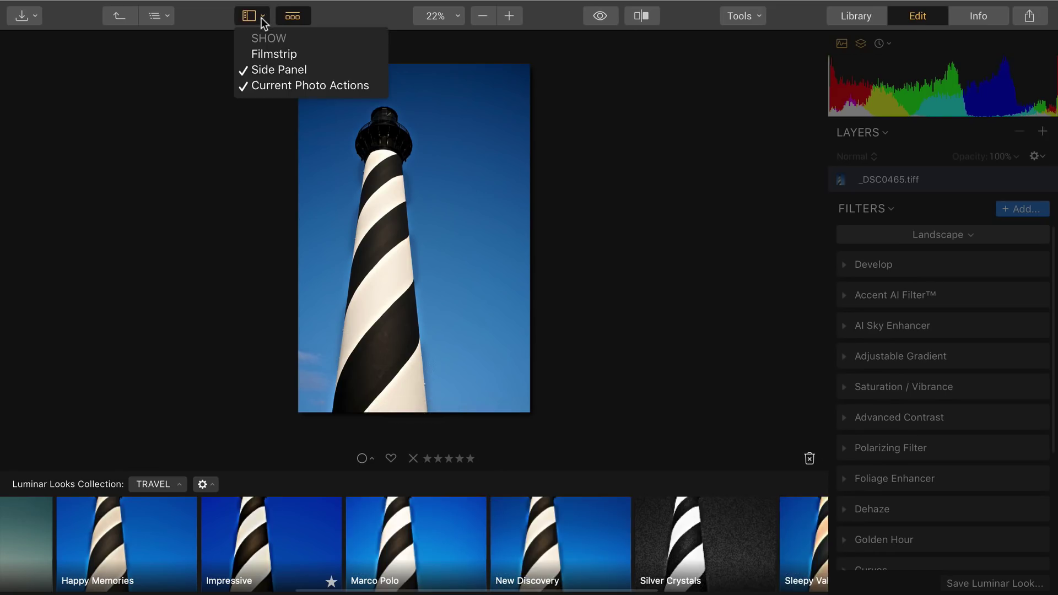
click(267, 48)
click(38, 117)
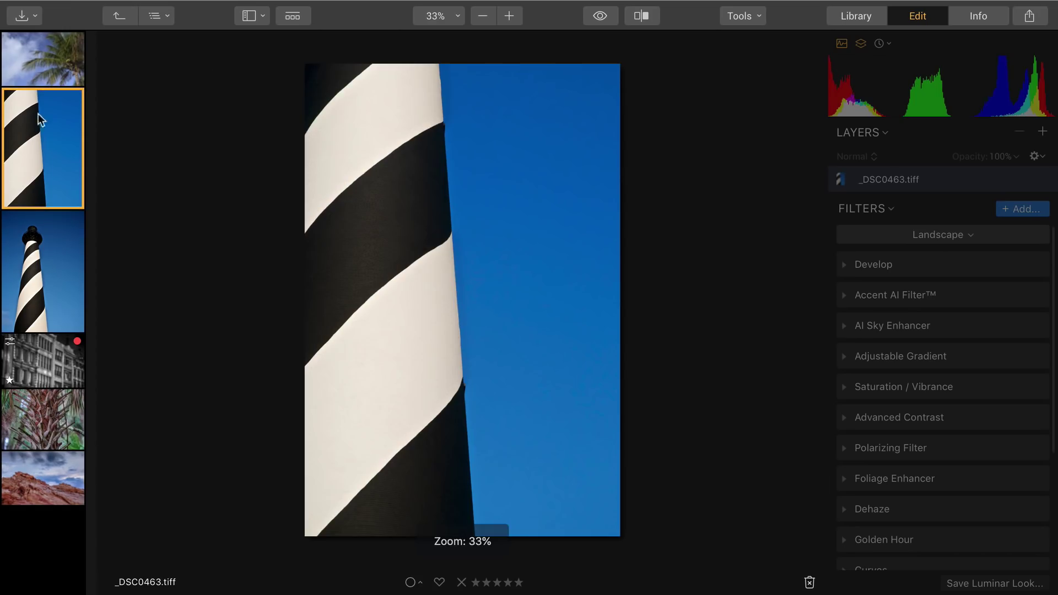
click(32, 64)
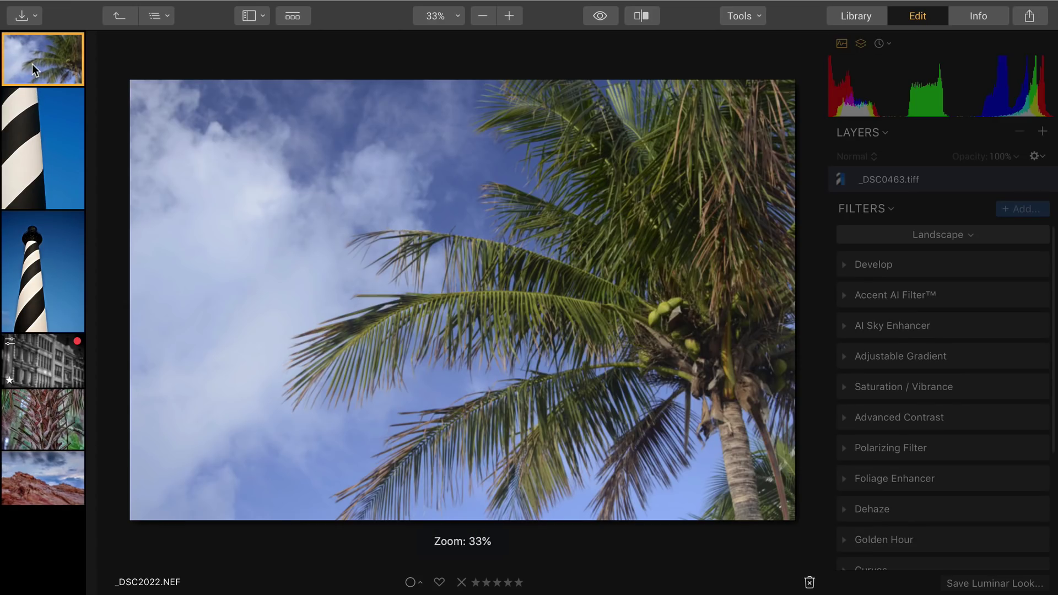
- Try the Impressive look on _DSC2022.NEF, replace it with Marco Polo, and turn on the split before/after comparison
click(293, 17)
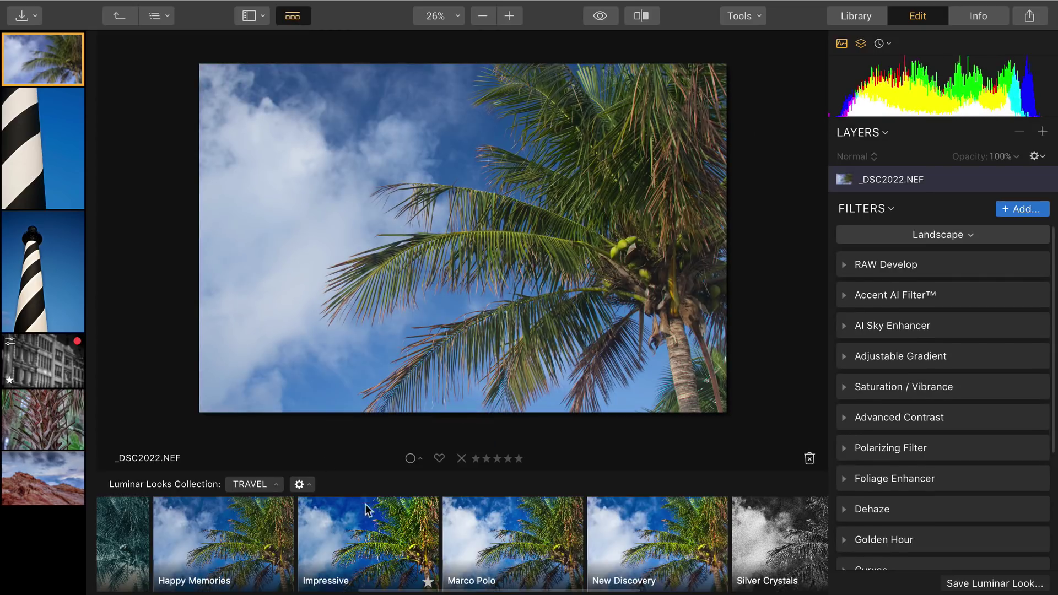
click(368, 529)
click(512, 537)
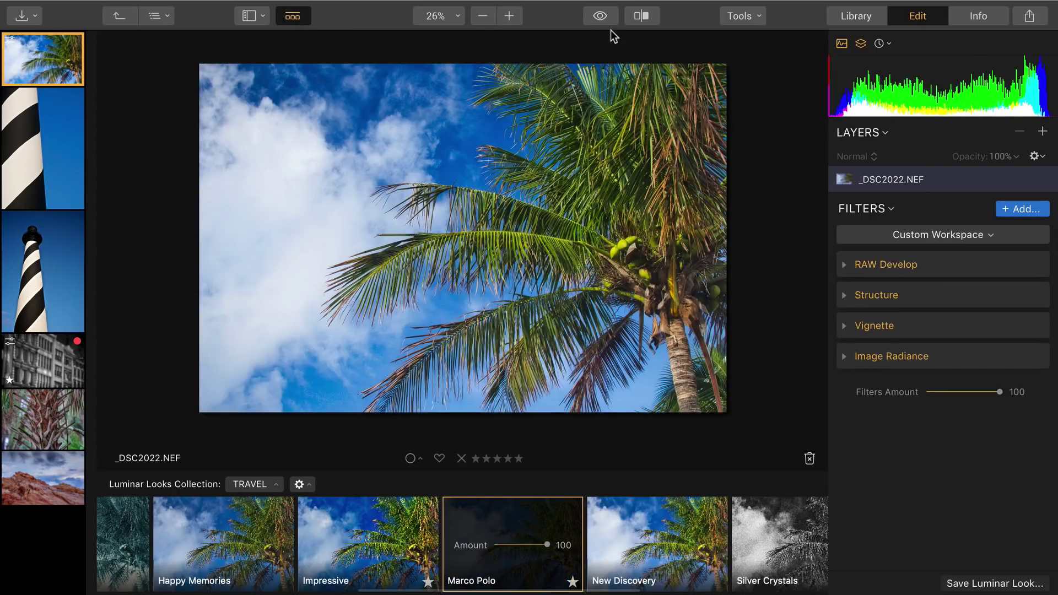
click(641, 17)
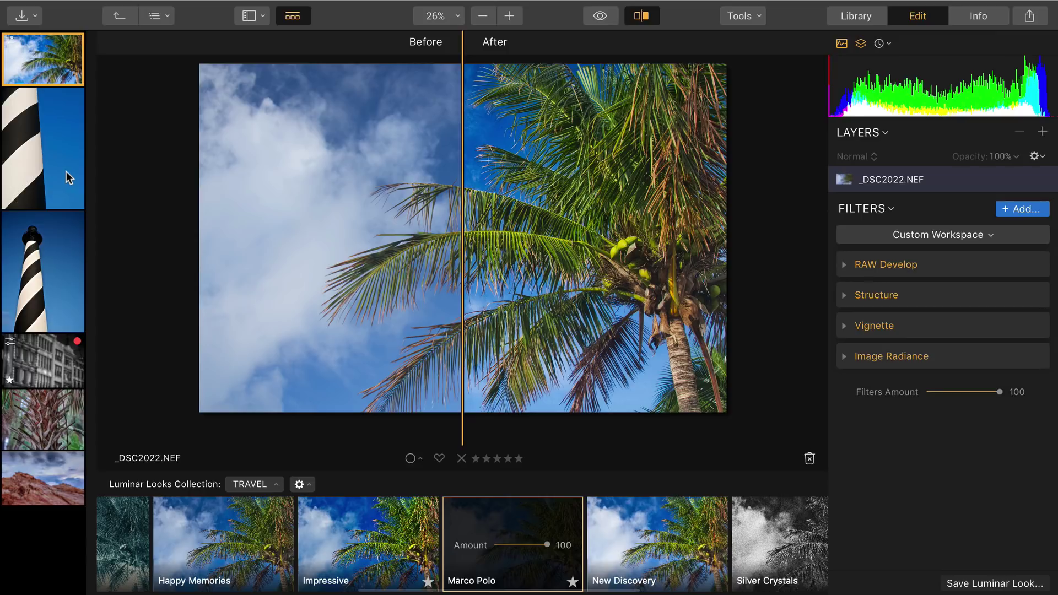
- Return to the library gallery and browse All Photos, Test Library and Travel shots, ending in Quick Edits
click(117, 17)
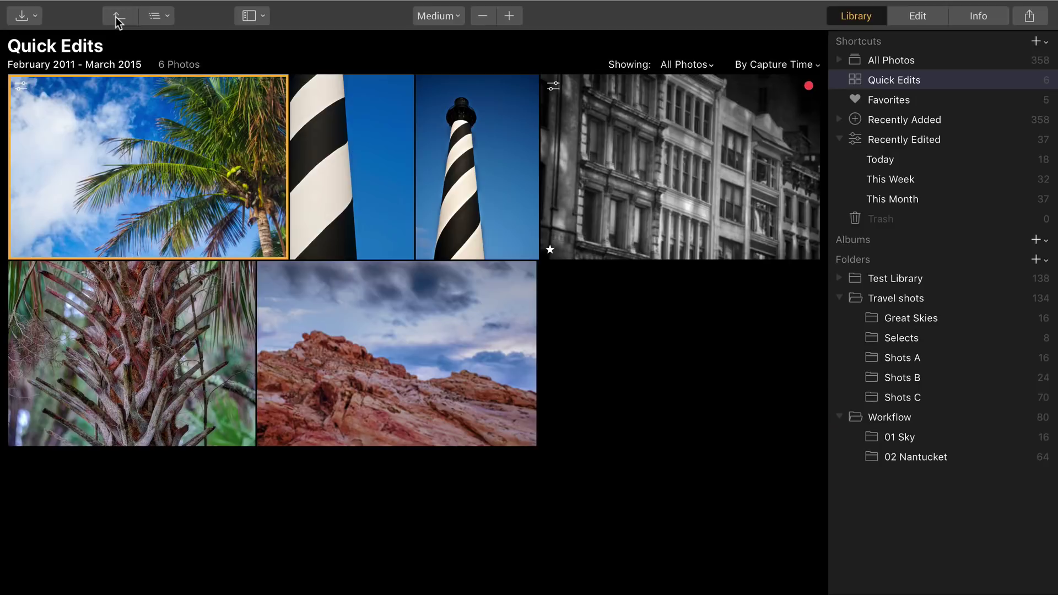
click(875, 65)
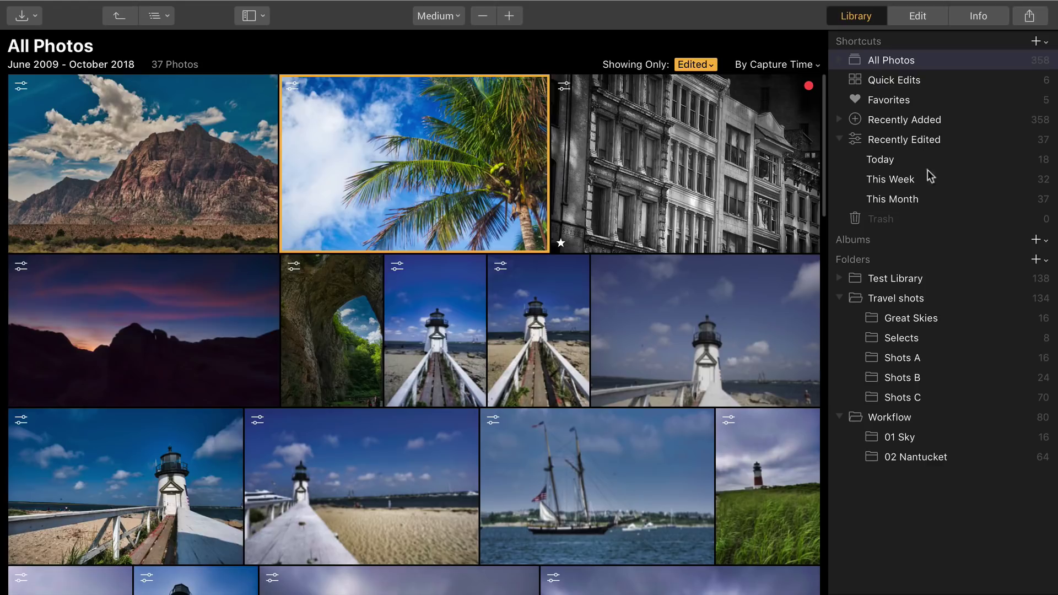
click(891, 277)
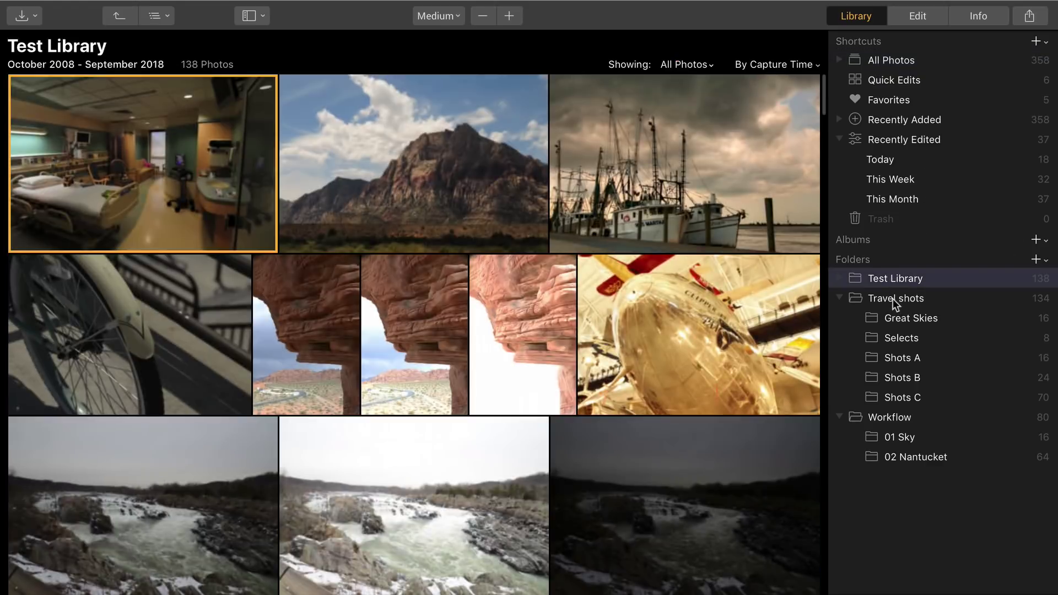
click(893, 299)
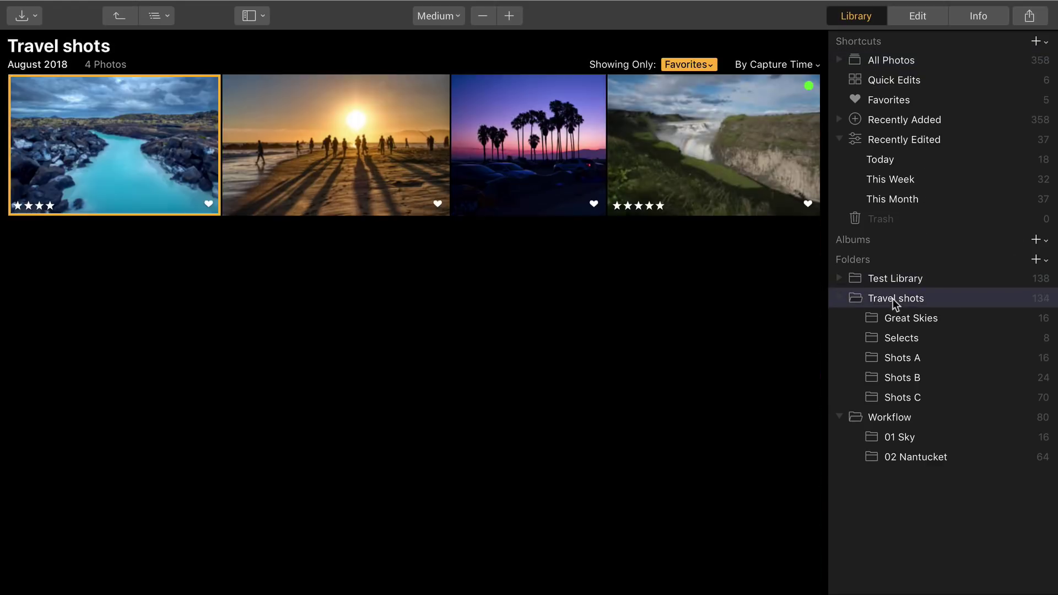
click(893, 78)
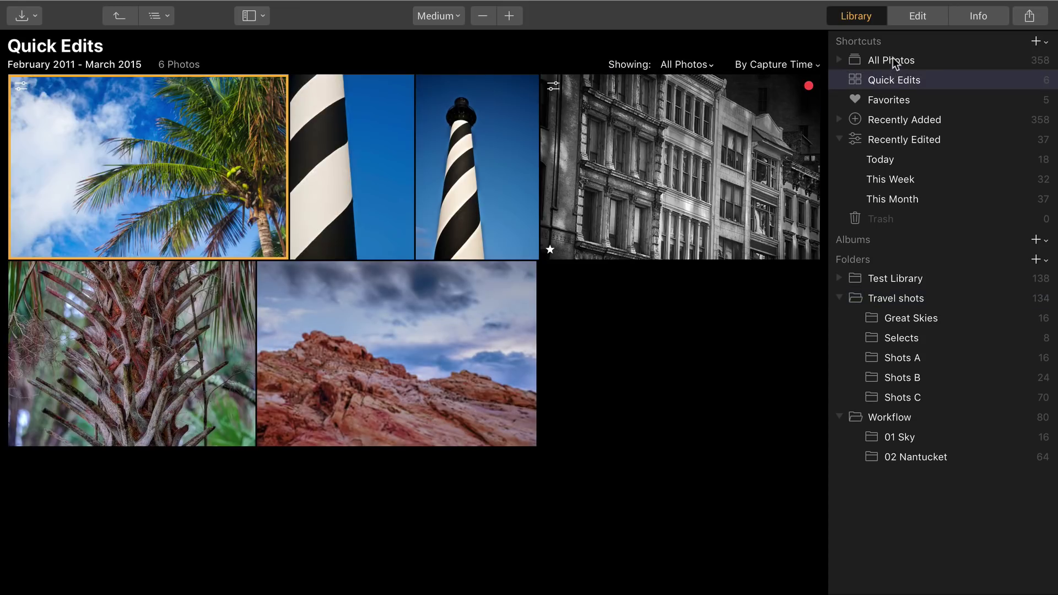
click(893, 62)
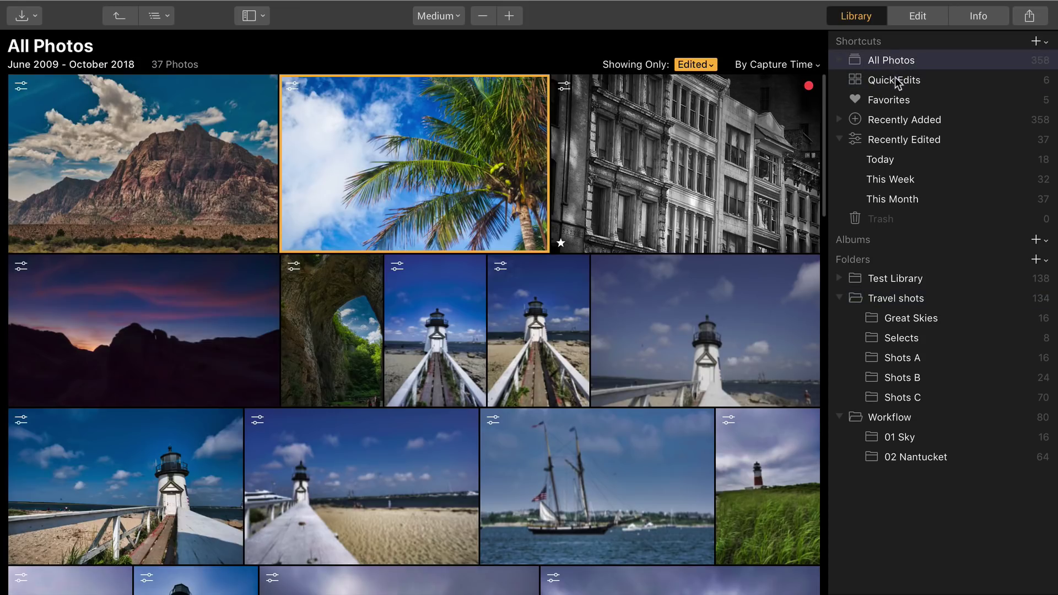
click(896, 81)
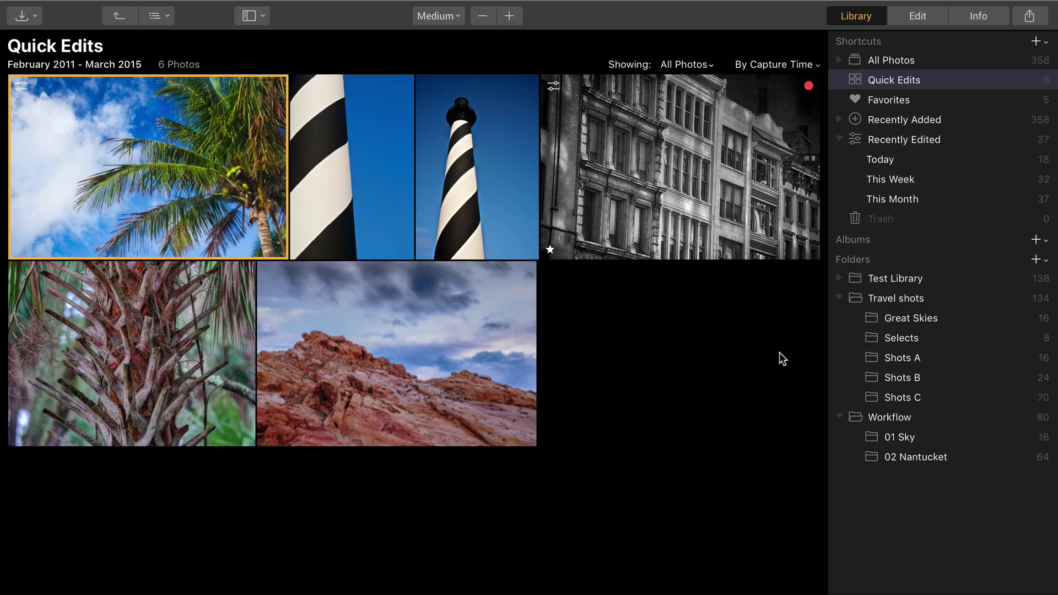
- Remove the palm trunk photo from Quick Edits
right_click(191, 149)
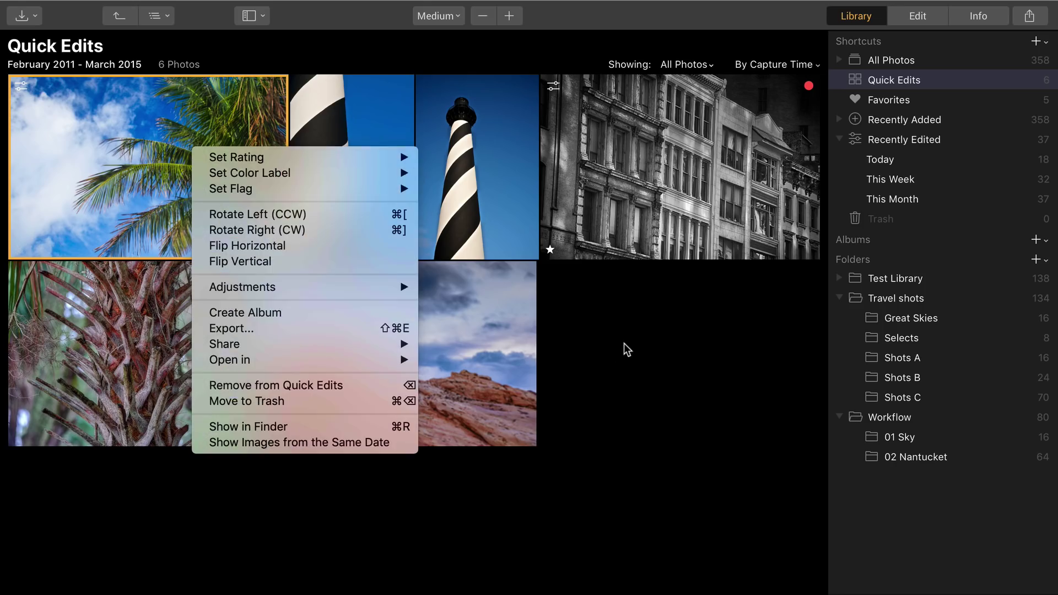
click(94, 351)
click(95, 351)
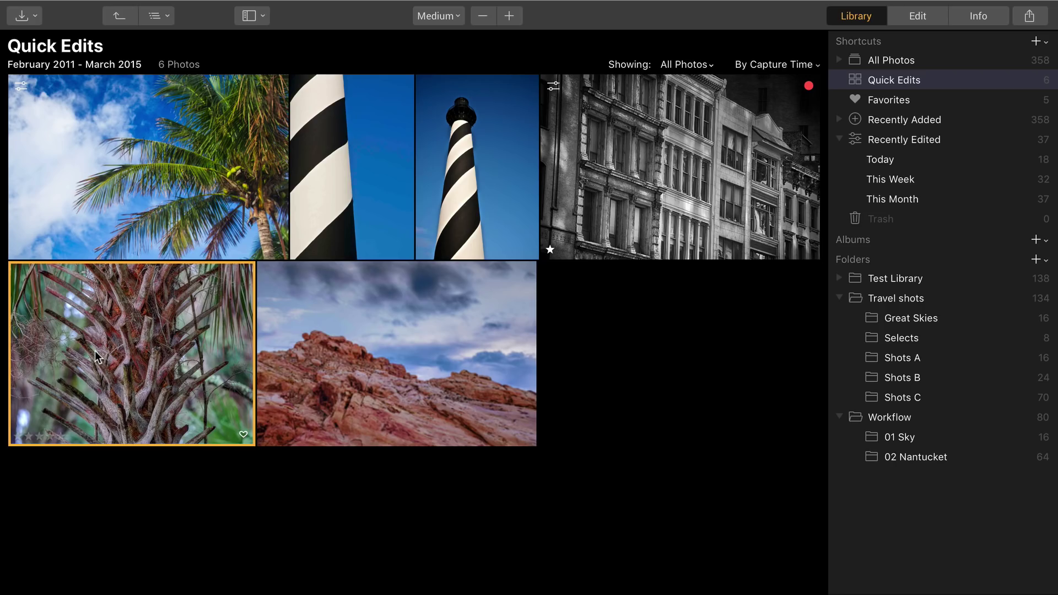
right_click(95, 350)
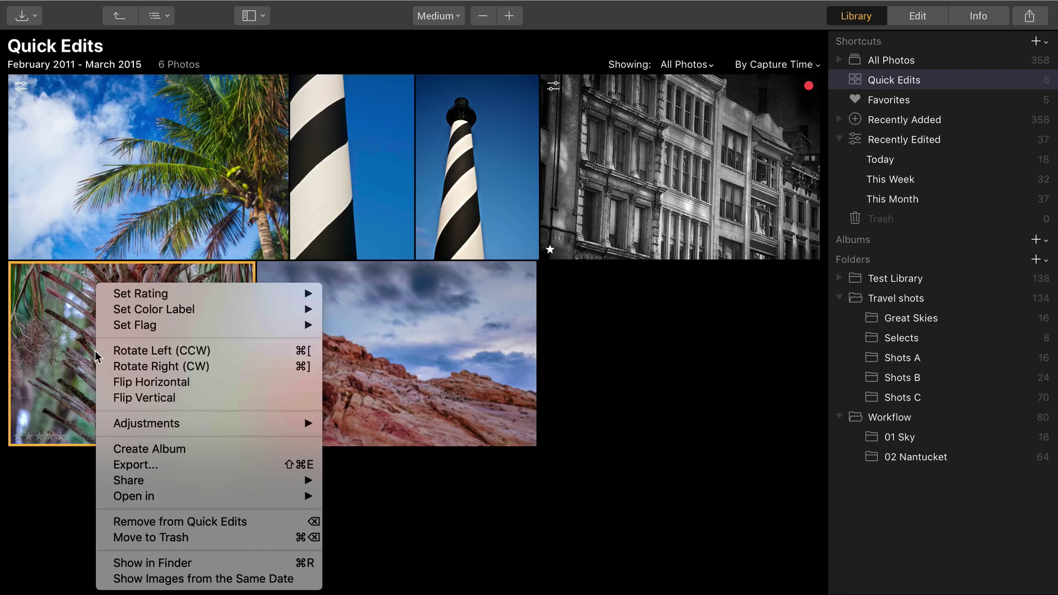
click(209, 519)
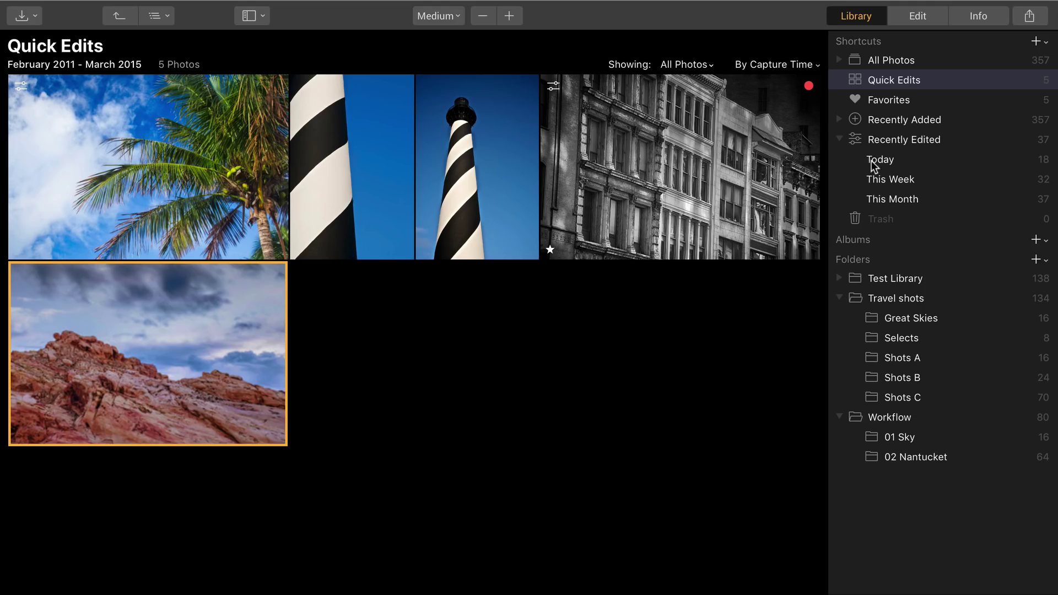
- Add the blue-sky palm photo from Quick Edits to the Great Skies folder and open that folder
click(264, 177)
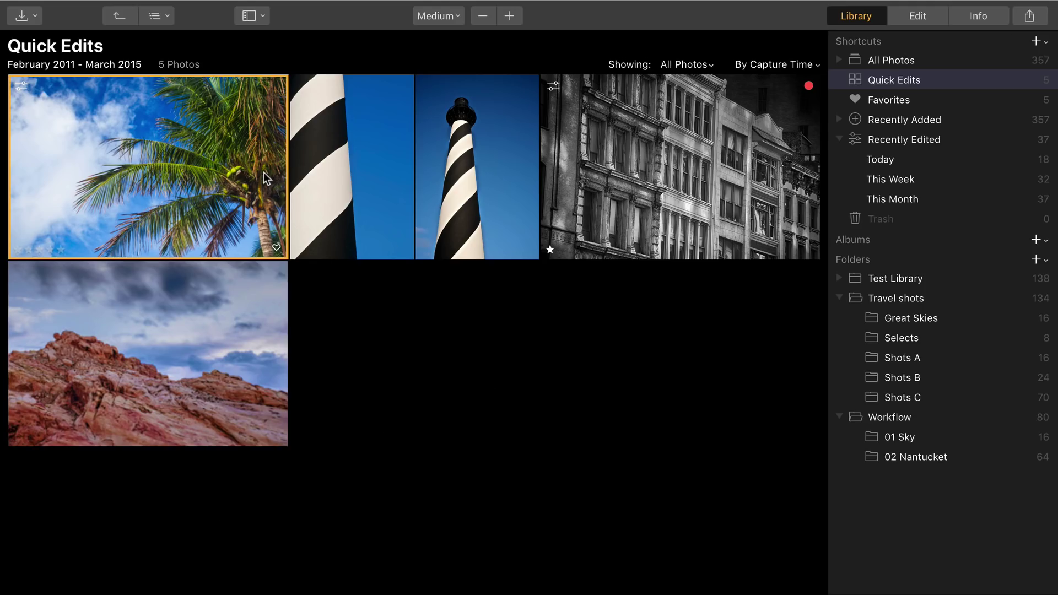
drag(220, 190, 995, 331)
click(920, 317)
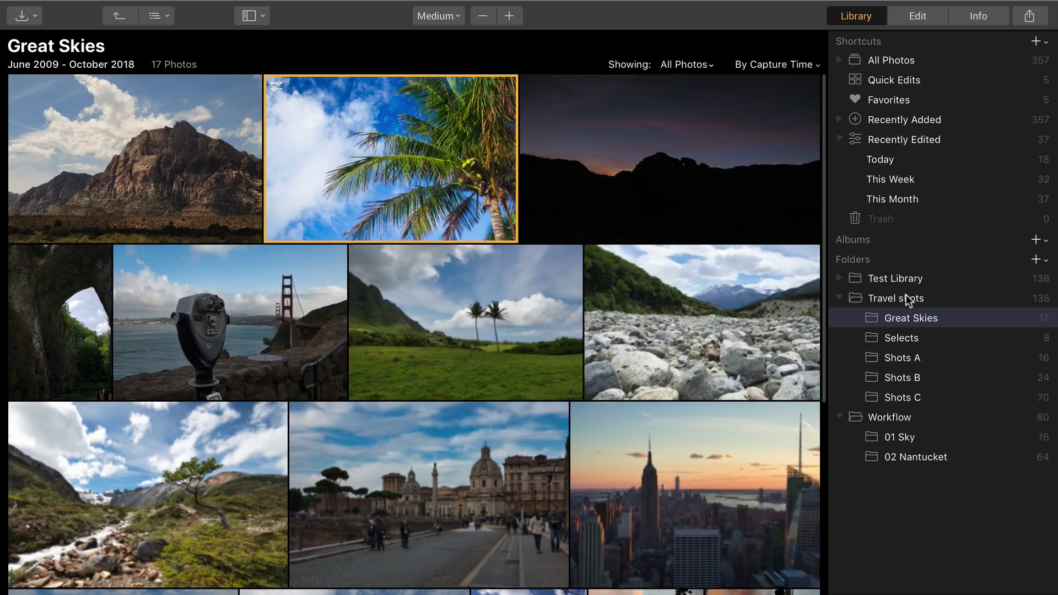
- Show the Great Skies folder in Finder
right_click(907, 318)
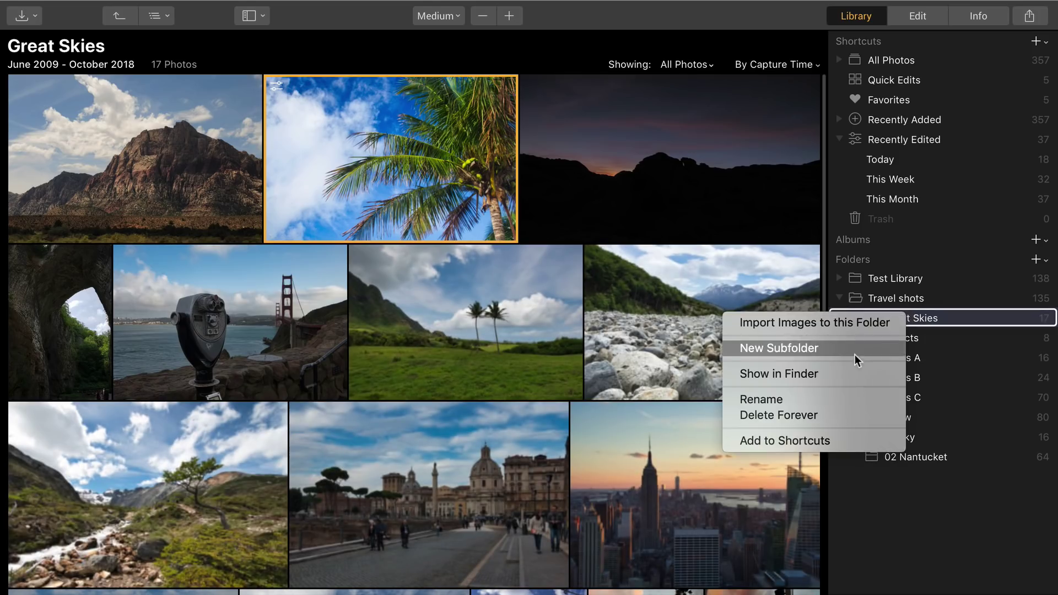
click(849, 371)
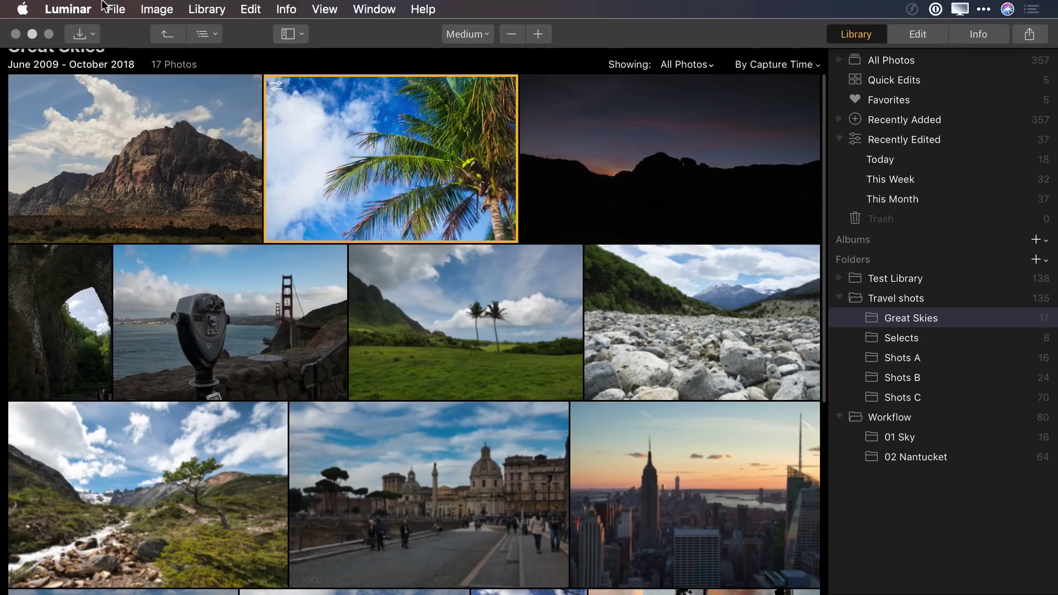
- Examine the catalog commands for creating, opening and locating a catalog, and close them without choosing one
click(113, 8)
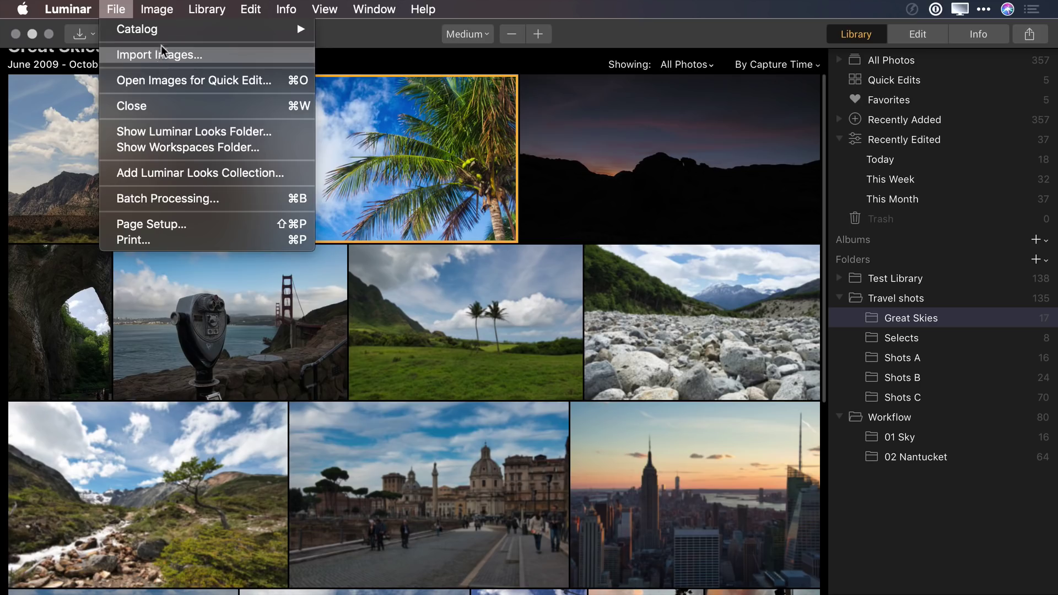
mouse_move(158, 29)
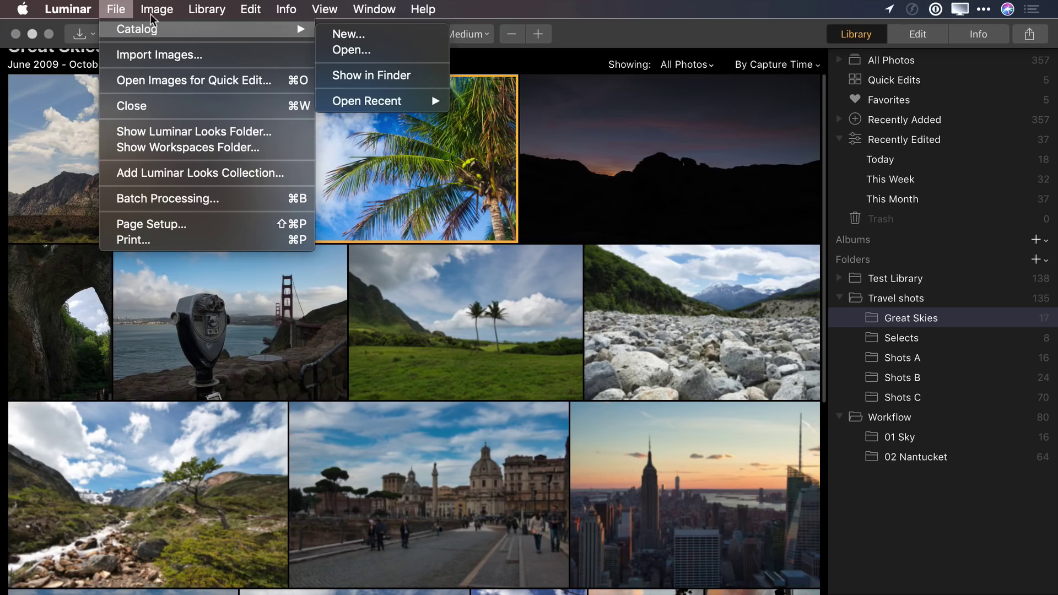
click(126, 8)
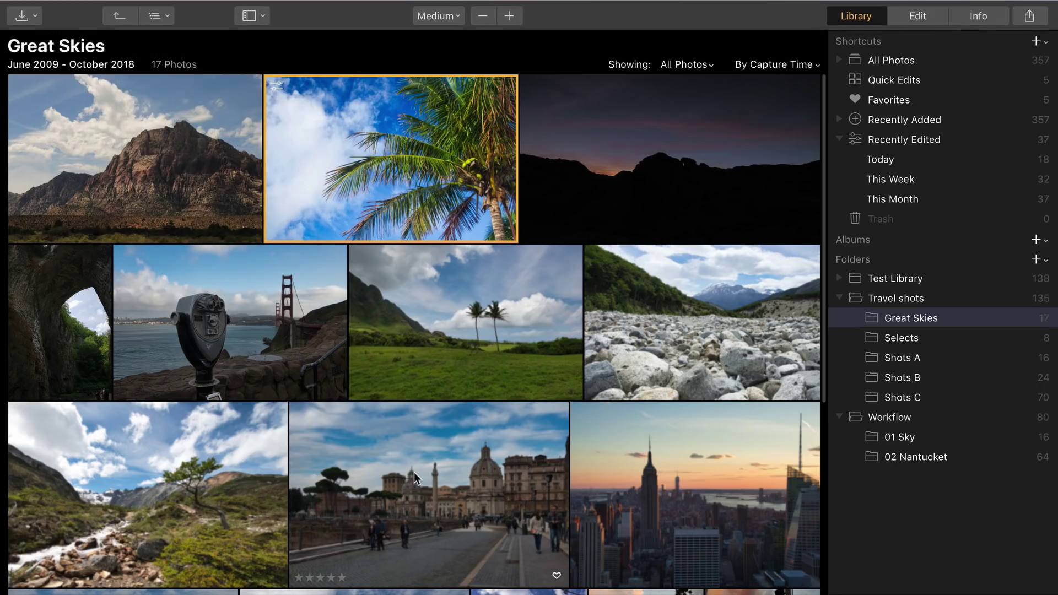